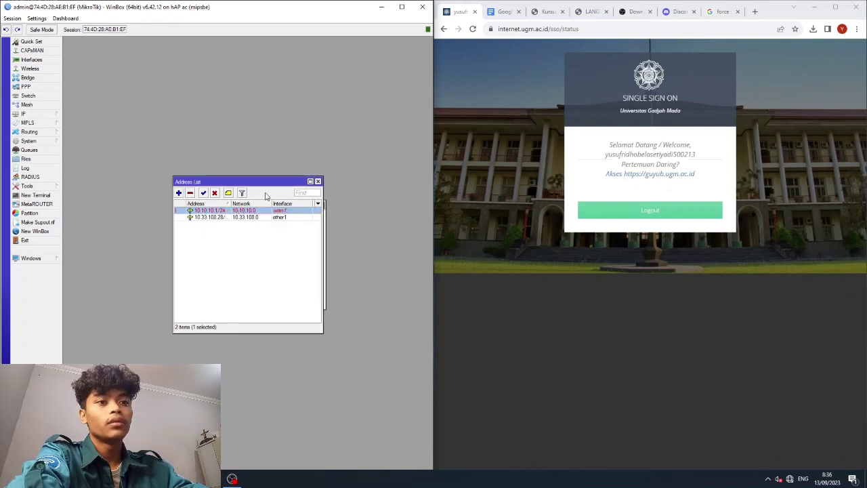
Close the address windows and enable wlan1 in Wireless Tables.
left_click(318, 181)
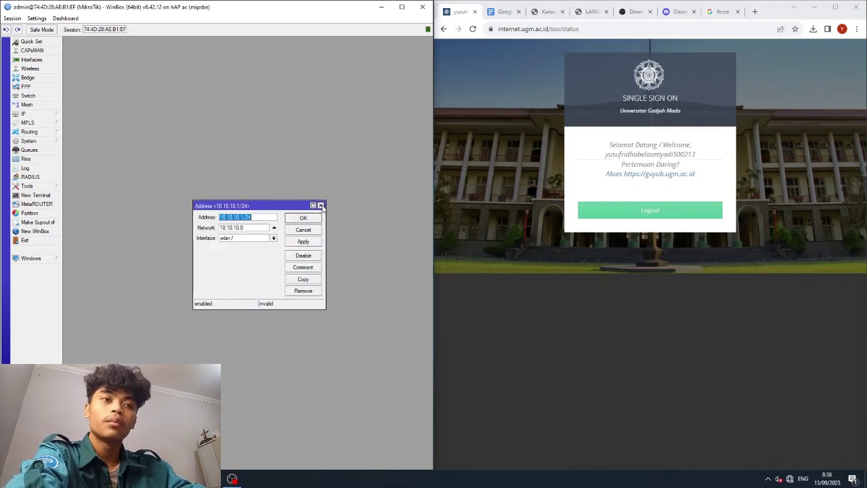
left_click(321, 205)
left_click(41, 69)
left_click(111, 199)
left_click(98, 181)
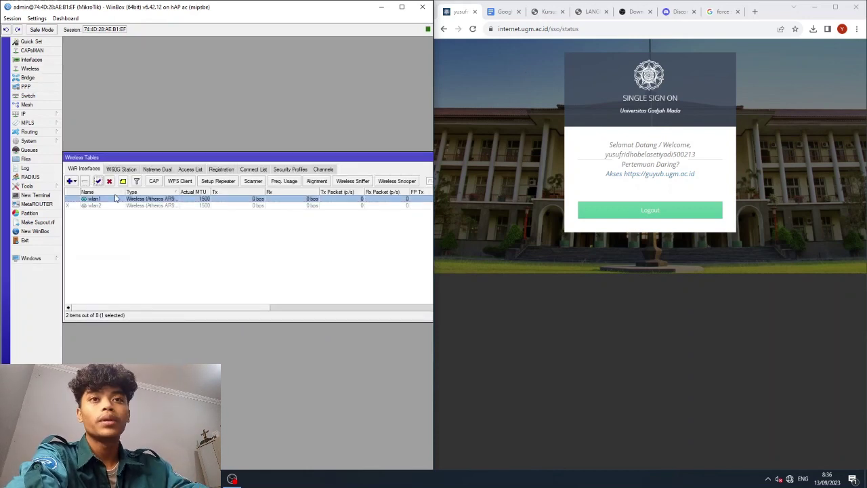
Confirm wlan1 runs as ap bridge with SSID Yusuf on 2452 MHz.
double_click(116, 199)
left_click(220, 141)
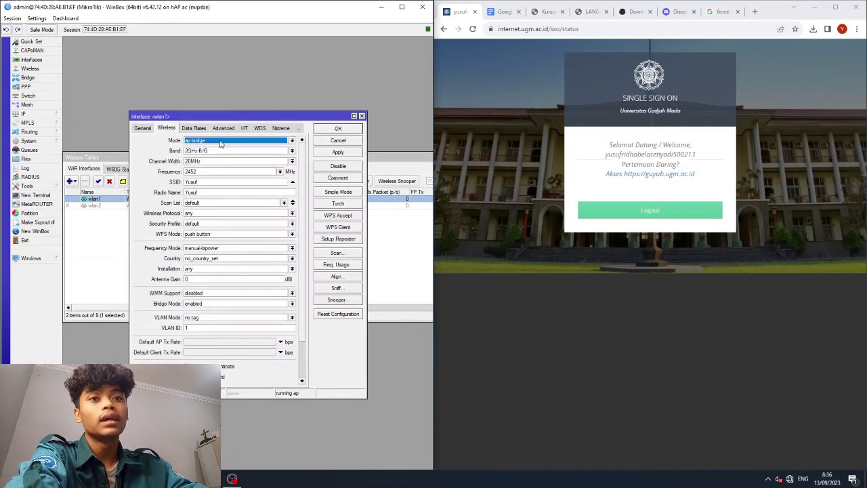
left_click(282, 172)
left_click(282, 172)
left_click(214, 192)
left_click(217, 181)
left_click(217, 182)
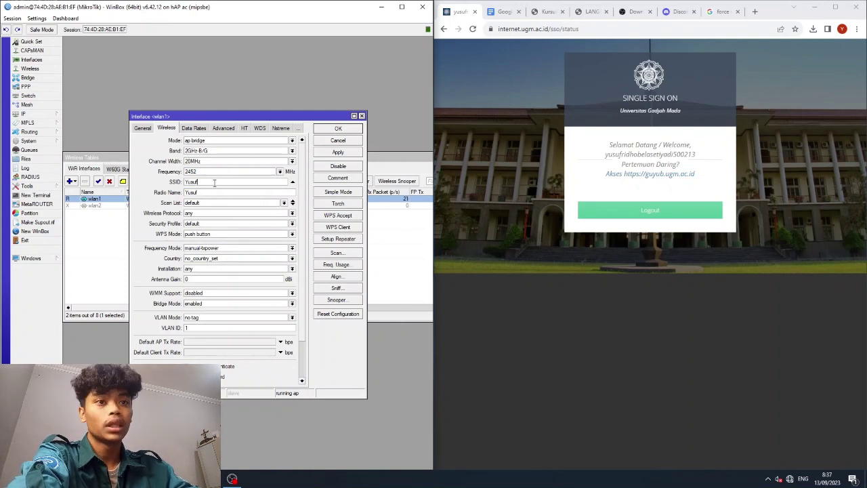
left_click(345, 130)
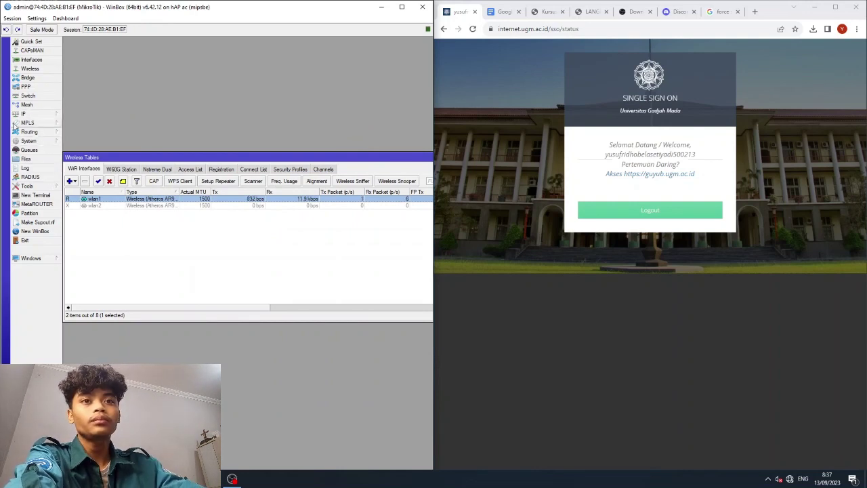
Use DNS servers 10.13.10.13 and 10.18.10.18 and turn off Allow Remote Requests.
left_click(48, 114)
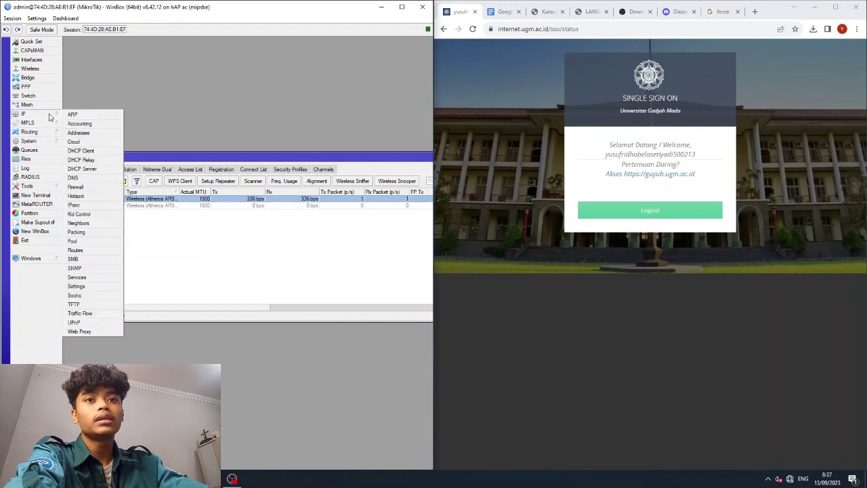
left_click(73, 177)
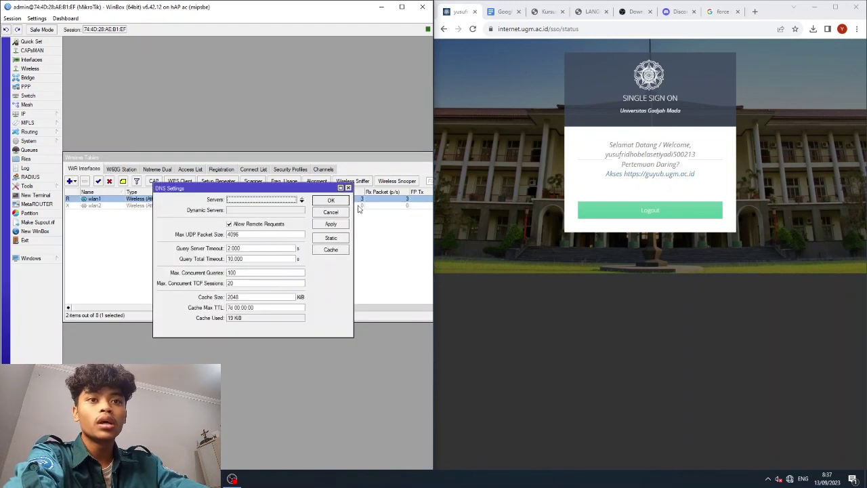
left_click(302, 201)
type("10.13.10.13")
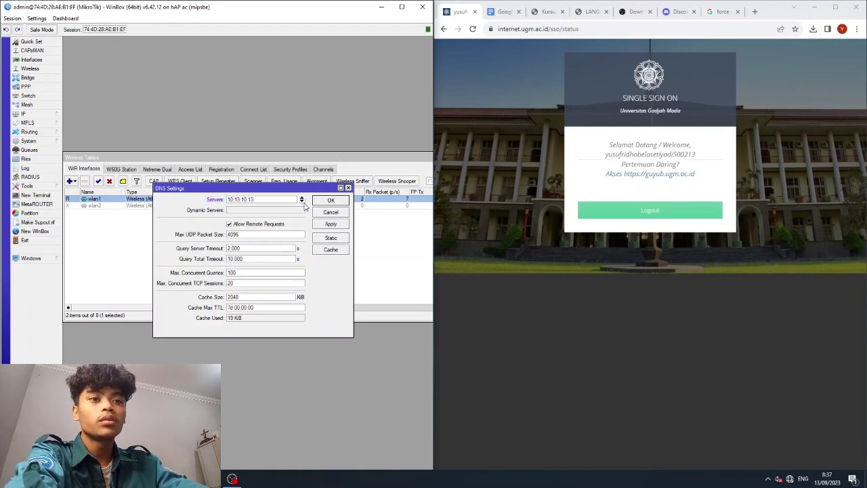
left_click(302, 202)
type("10")
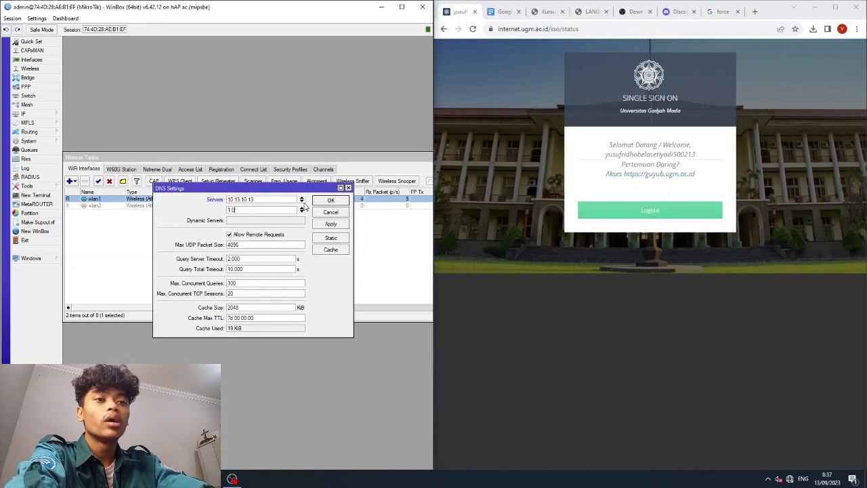
type(".18.10.18")
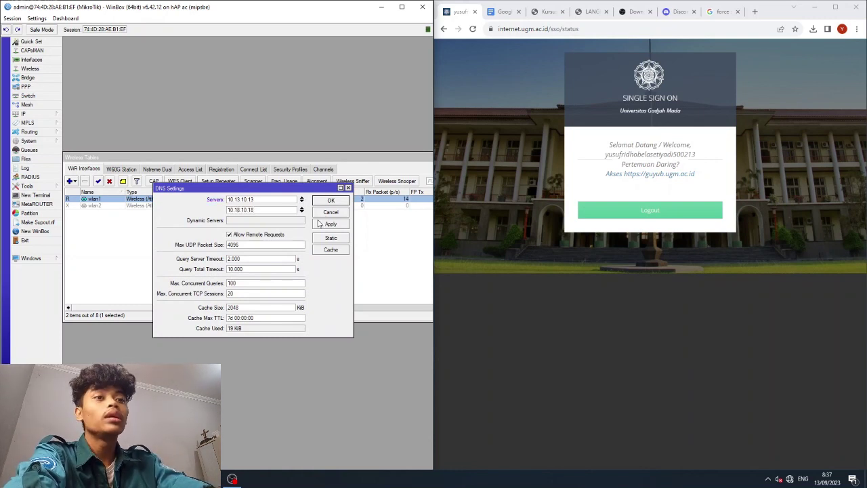
left_click(261, 236)
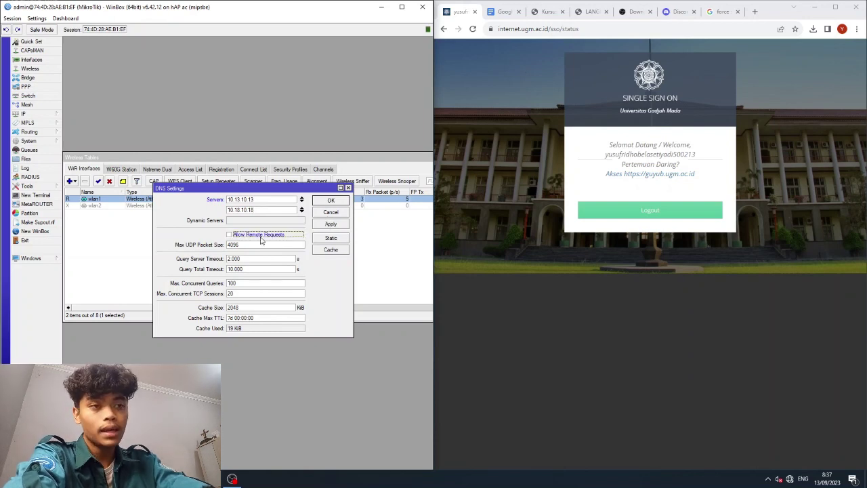
left_click(331, 224)
left_click(330, 200)
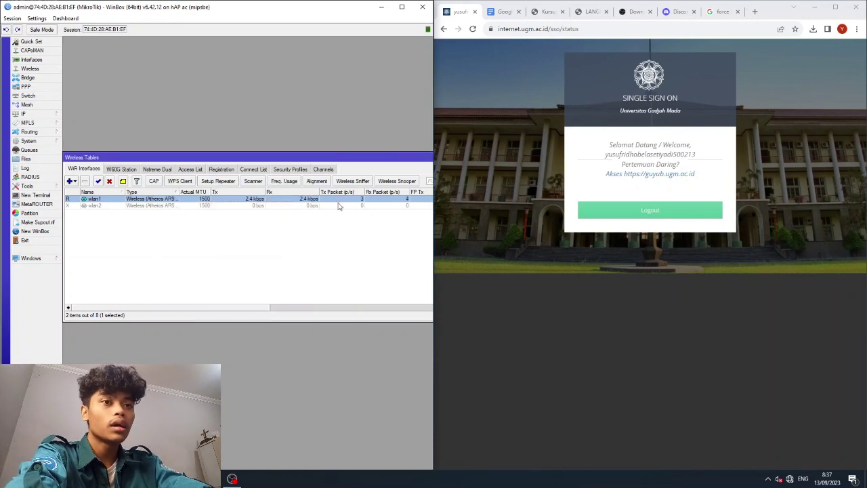
left_click(41, 114)
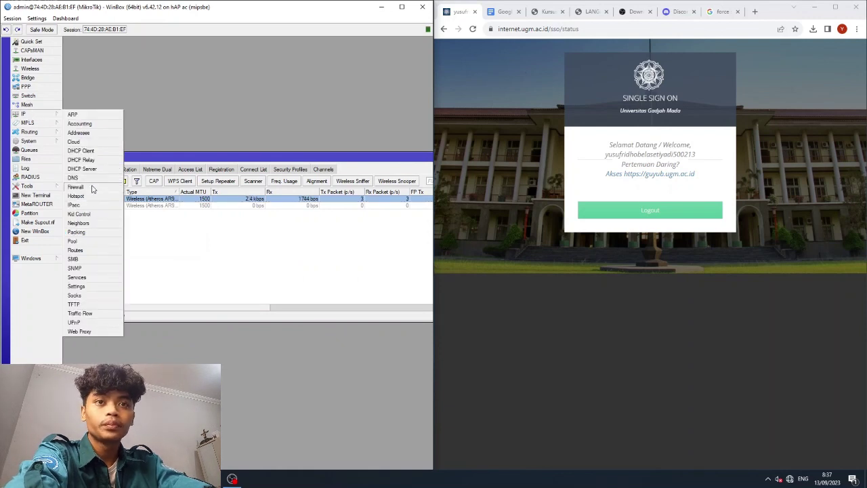
Create a new srcnat NAT rule with Out. Interface ether1.
left_click(94, 188)
left_click(68, 64)
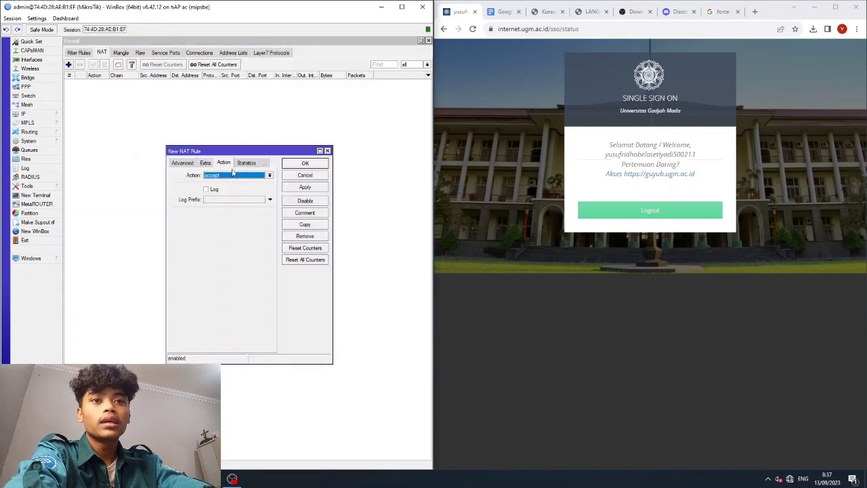
left_click(190, 164)
left_click(178, 163)
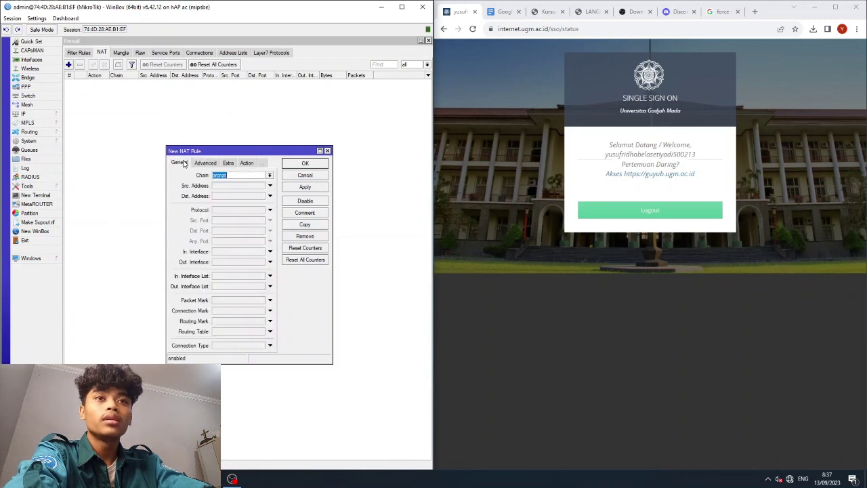
left_click(245, 262)
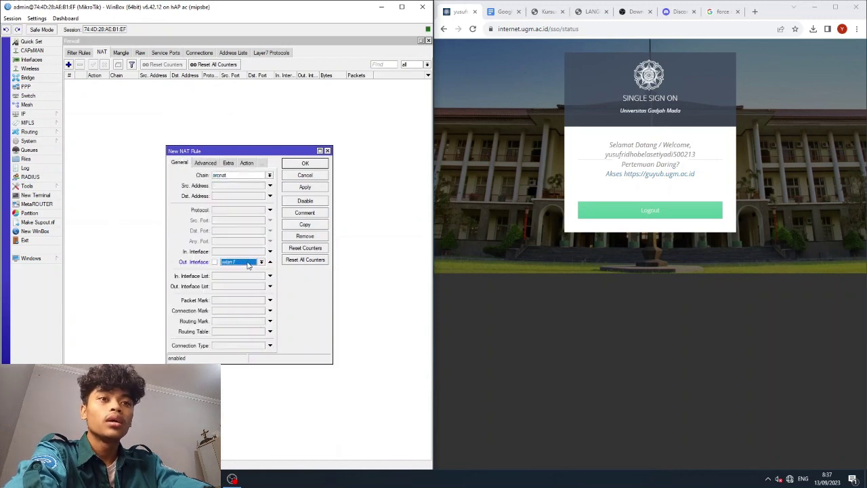
left_click(248, 267)
left_click(235, 298)
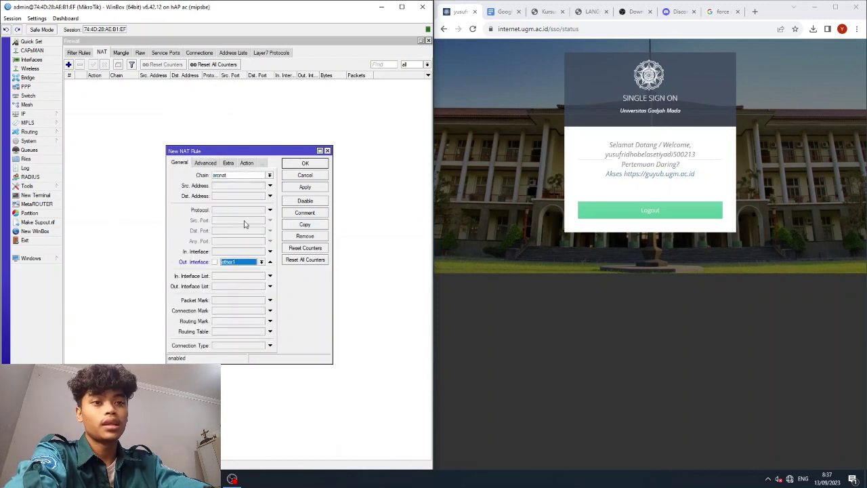
Set the rule's action to masquerade, save it and close Firewall.
left_click(246, 162)
left_click(245, 175)
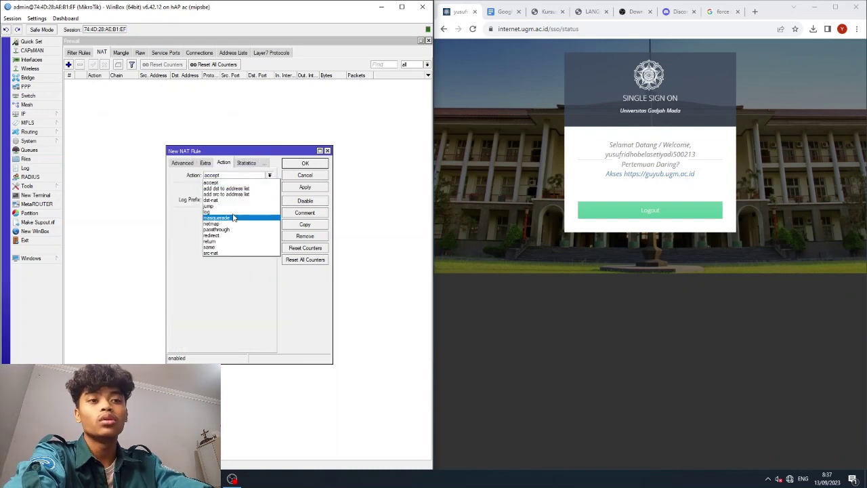
left_click(230, 218)
left_click(304, 187)
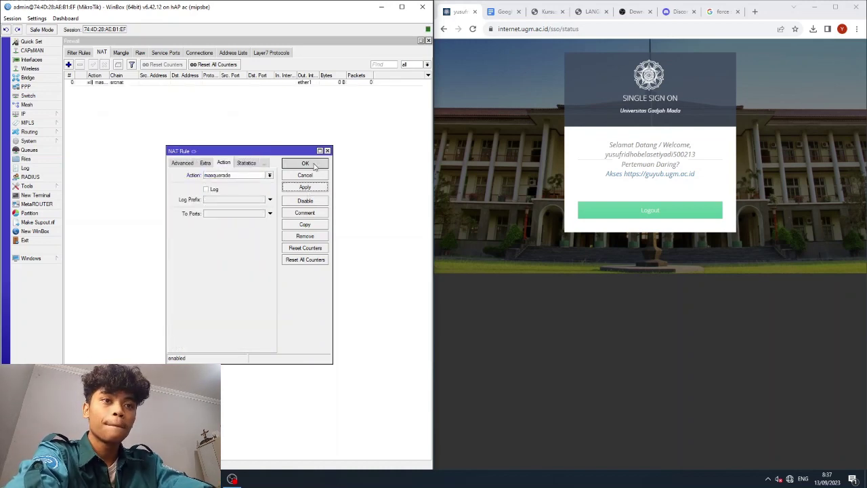
left_click(305, 163)
left_click(428, 40)
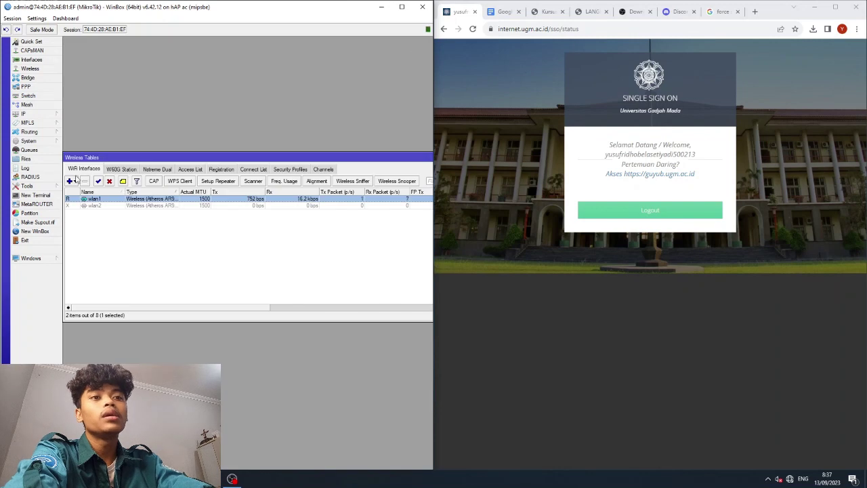
Add route 0.0.0.0/0 via gateway 10.33.108.254 and close the Route List.
left_click(34, 113)
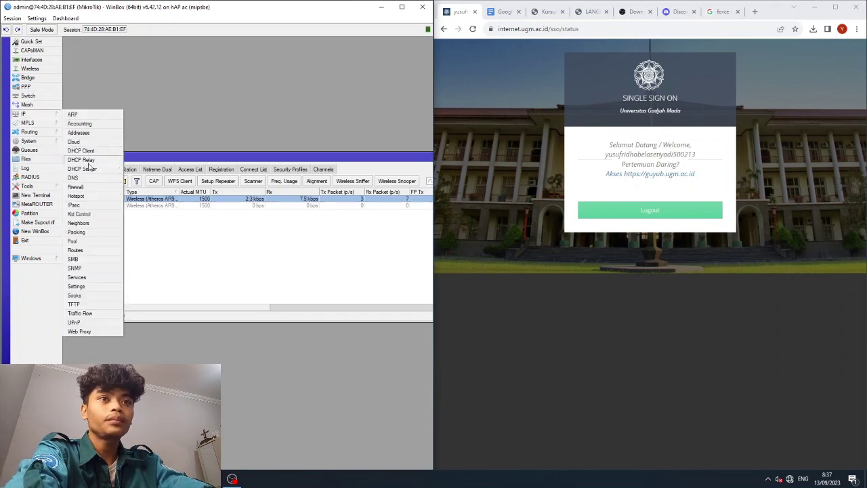
left_click(82, 250)
left_click(99, 198)
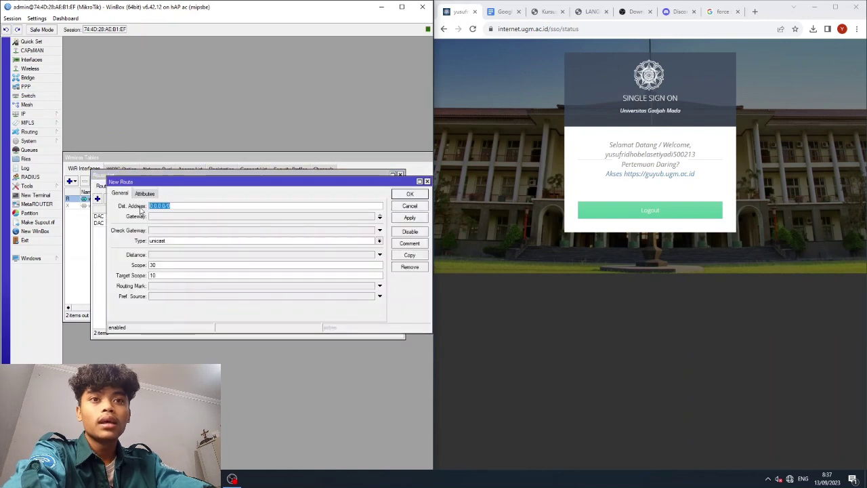
left_click(164, 218)
type("10.33.108.254")
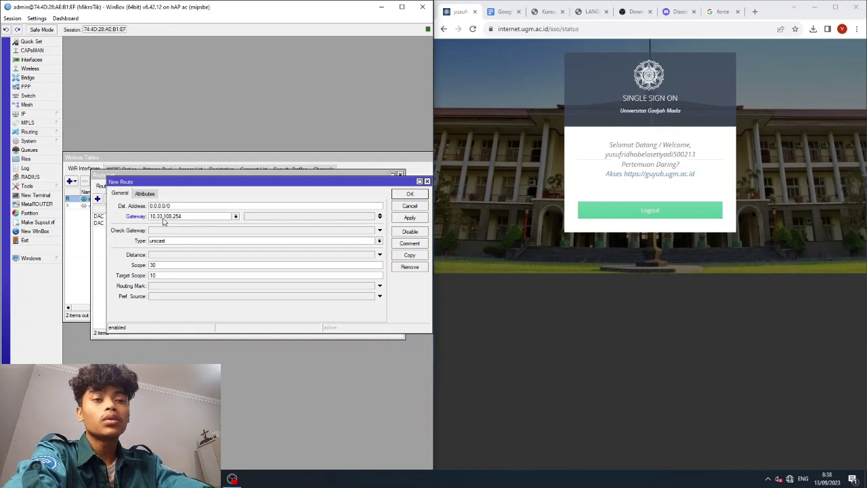
left_click(410, 217)
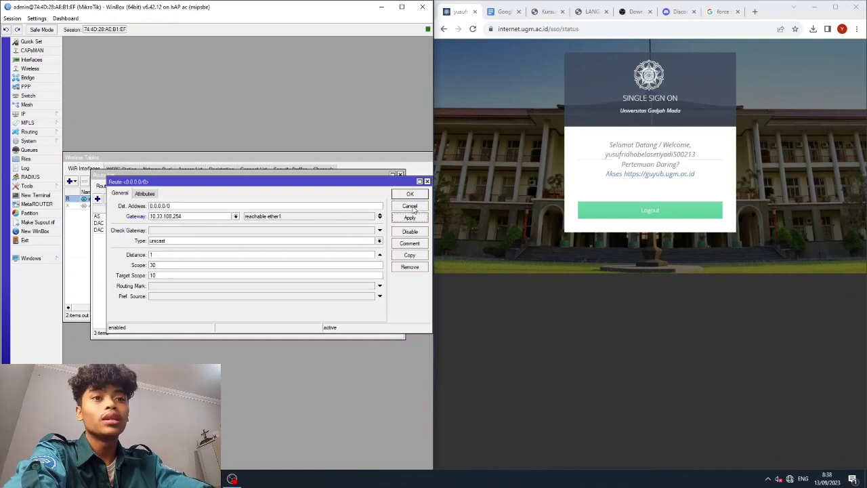
left_click(410, 194)
left_click(399, 175)
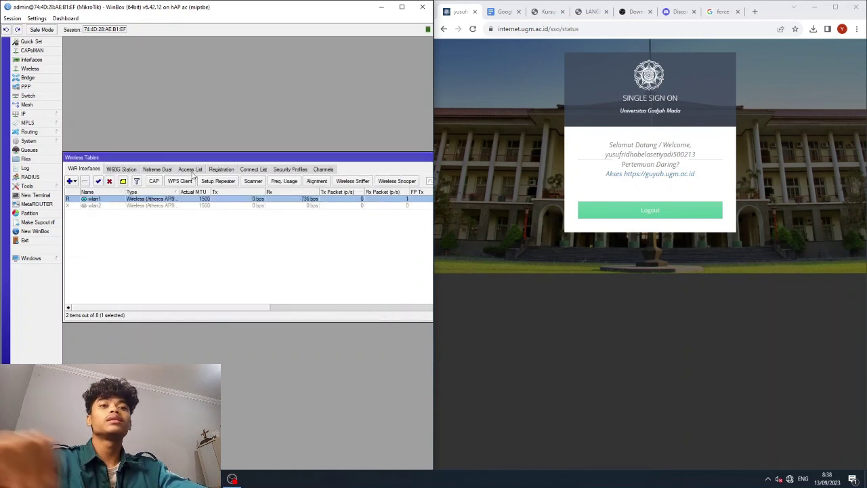
Edit the default profile's WPA/WPA2 pre-shared keys, then enable wlan1 on the second router.
left_click(274, 170)
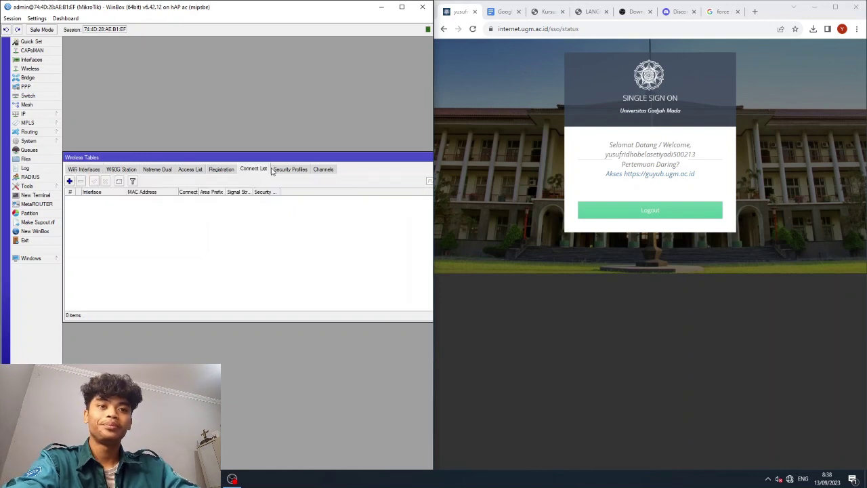
double_click(223, 200)
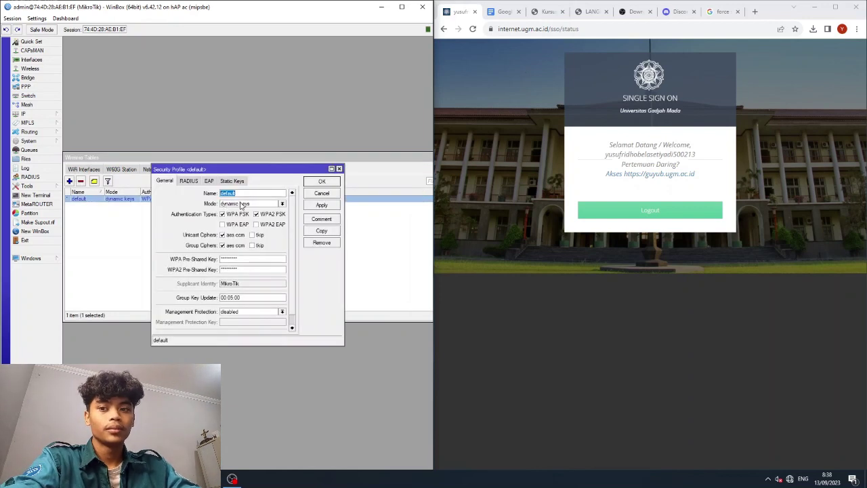
left_click(241, 204)
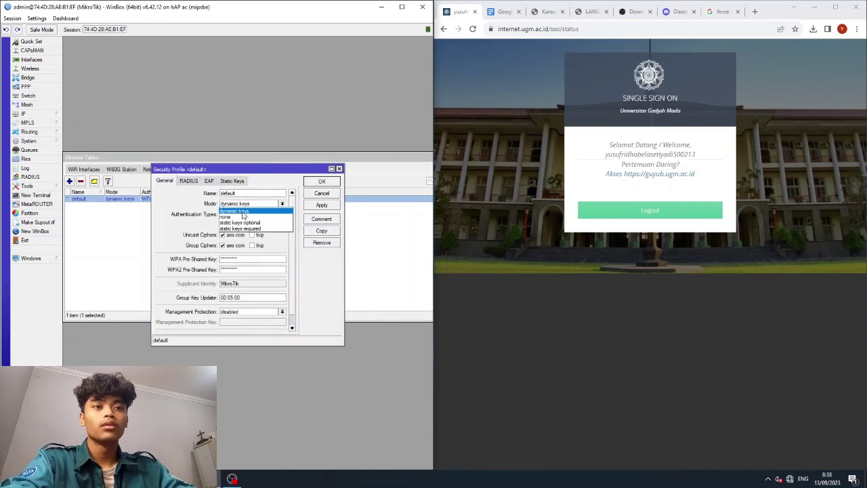
left_click(235, 211)
left_click(247, 269)
key("ctrl+a")
key("BackSpace")
key("ctrl+a")
key("BackSpace")
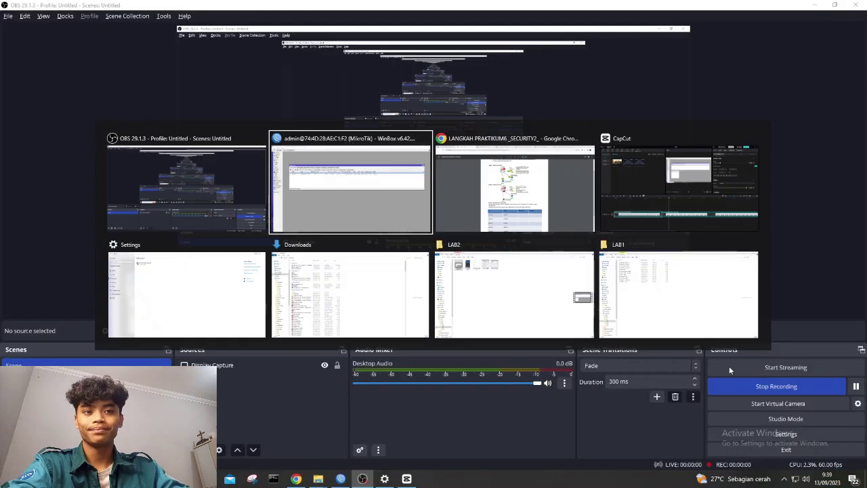
key("alt+Tab")
left_click(132, 133)
Scan from wlan1 and connect to the Yusuf network.
double_click(139, 152)
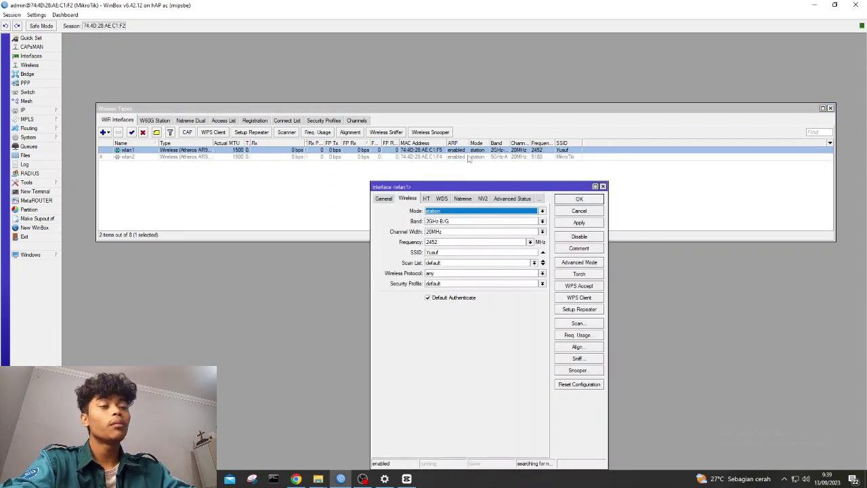
left_click(578, 324)
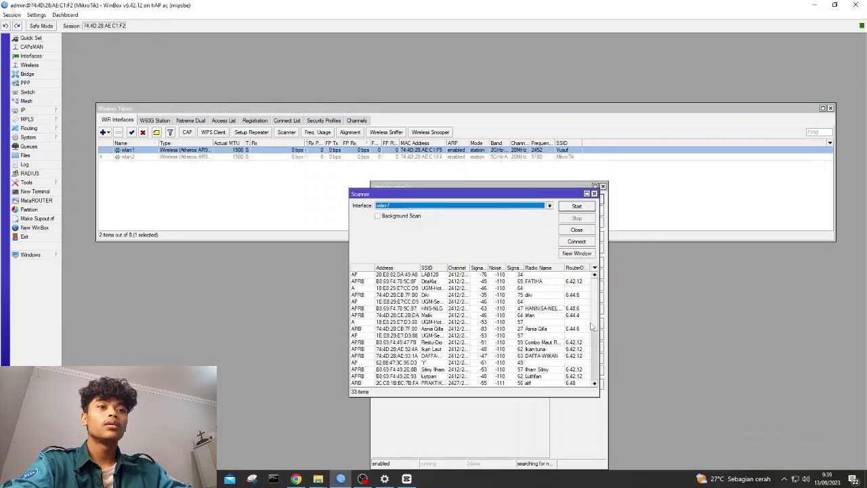
left_click(575, 208)
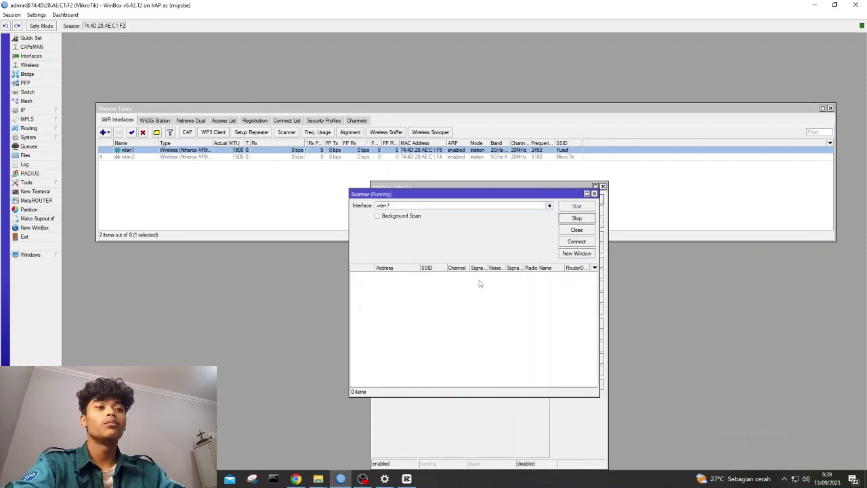
scroll(440, 332, "down", 4)
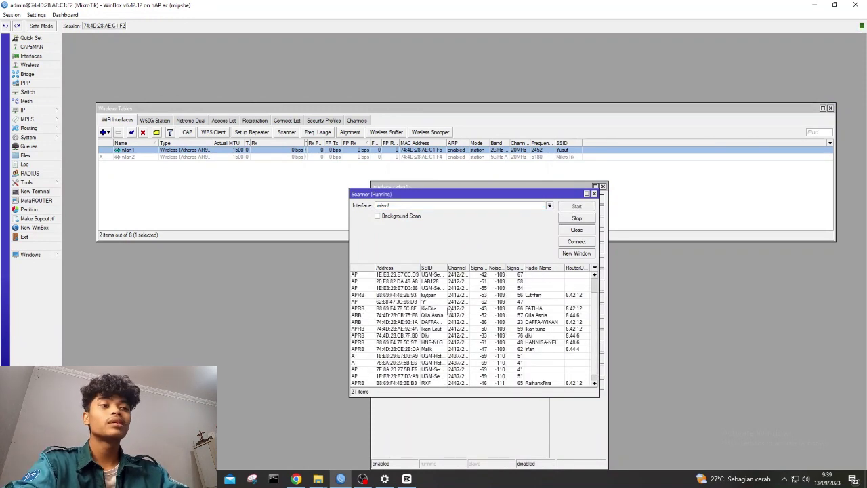
scroll(448, 349, "down", 1)
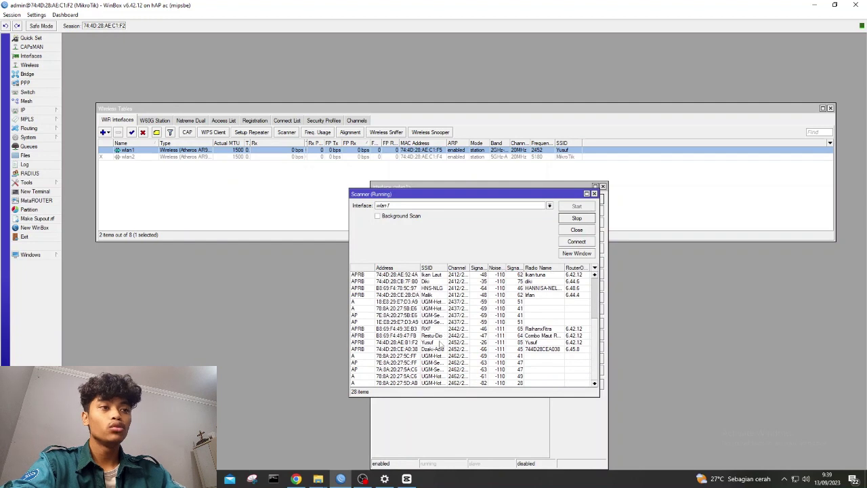
left_click(440, 343)
left_click(577, 242)
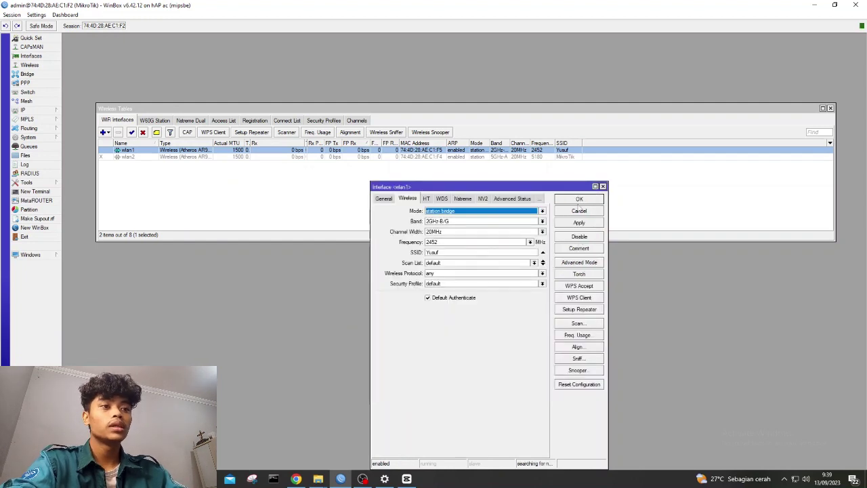
Set wlan1's mode to station and save the settings.
left_click(542, 212)
left_click(523, 241)
left_click(579, 222)
left_click(579, 199)
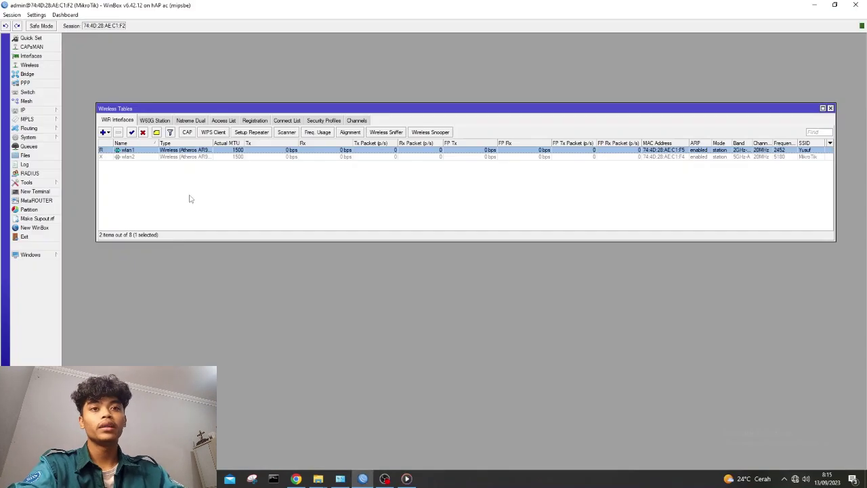
Add address 10.10.10.2/24 on wlan1, then return to the first router's session.
left_click(26, 110)
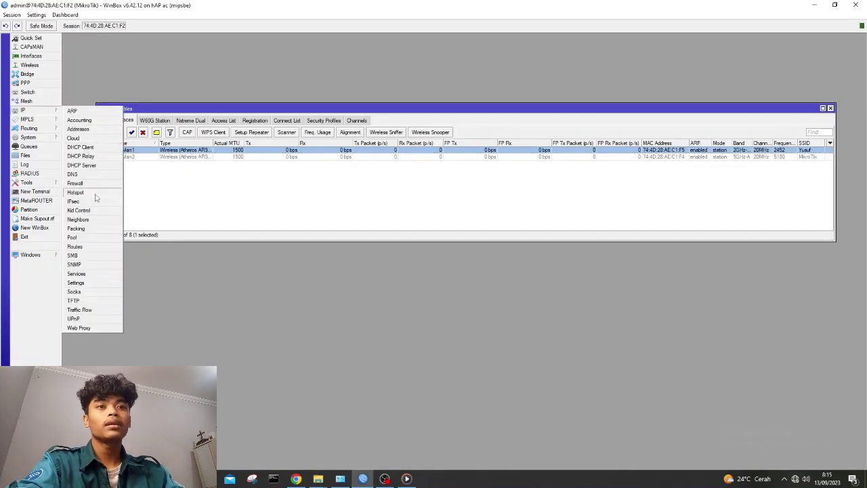
left_click(105, 129)
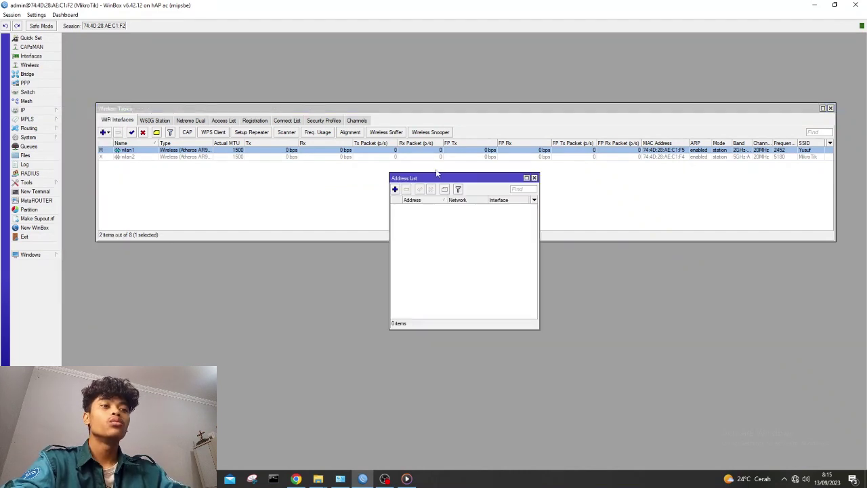
left_click(395, 189)
type("10.10.10.2/24")
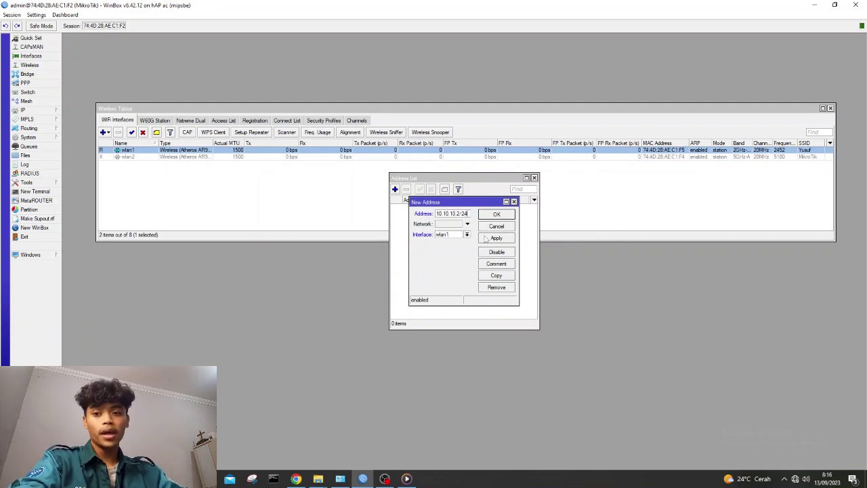
left_click(490, 238)
left_click(511, 217)
left_click_drag(492, 186, 218, 276)
key("alt+Tab")
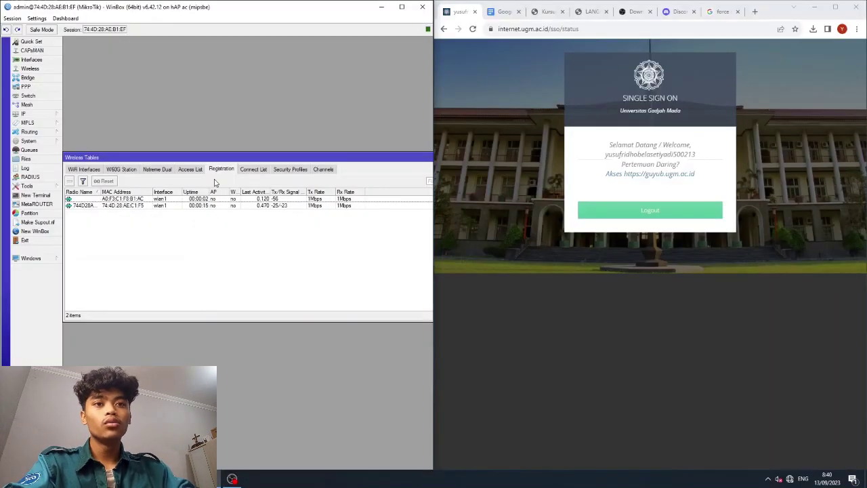
Copy registered client 74:4D:28:AE:C1:F5 to the Access List and verify the wlan1 entry.
right_click(152, 207)
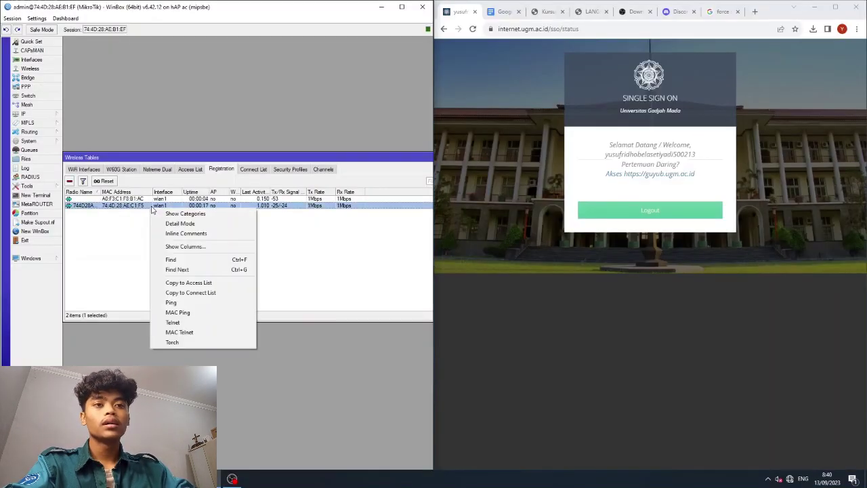
left_click(188, 283)
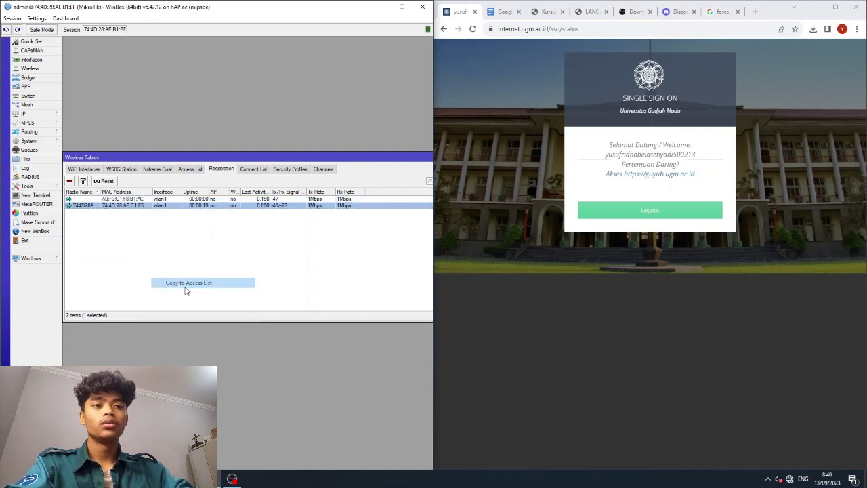
left_click(193, 169)
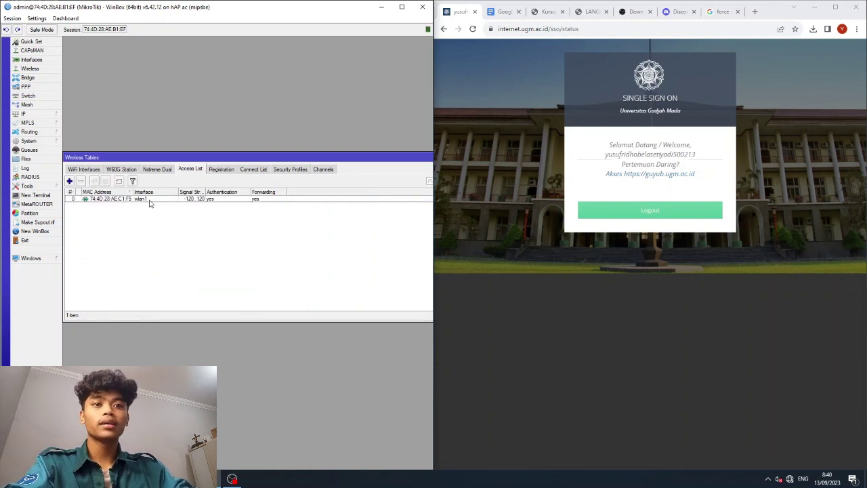
right_click(151, 203)
left_click(117, 197)
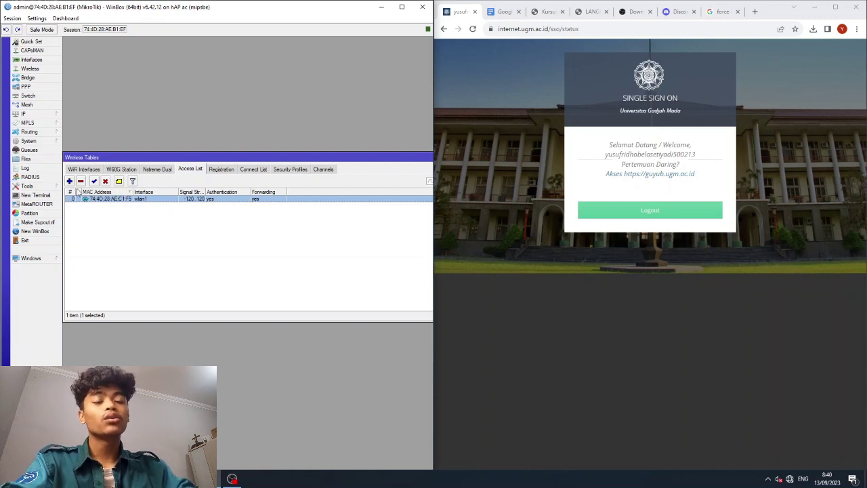
left_click(211, 170)
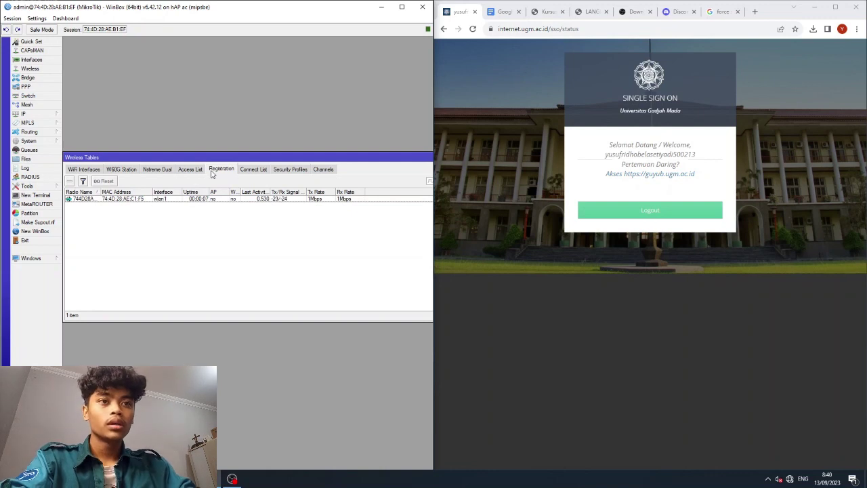
left_click(193, 171)
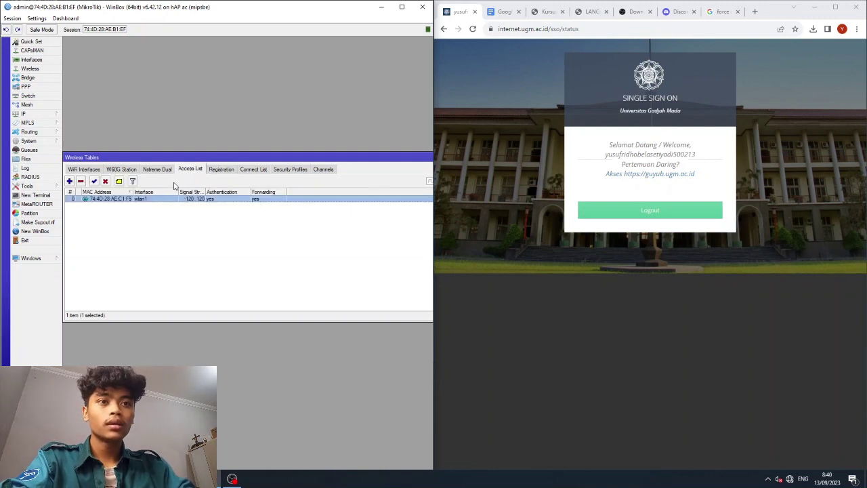
left_click(210, 171)
left_click(190, 170)
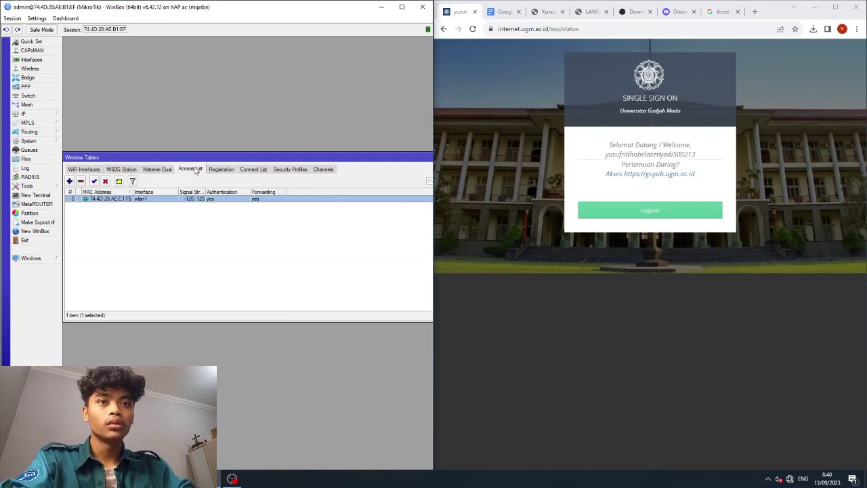
Open the DHCP Server list and delete the existing dhcp1 server.
left_click(30, 114)
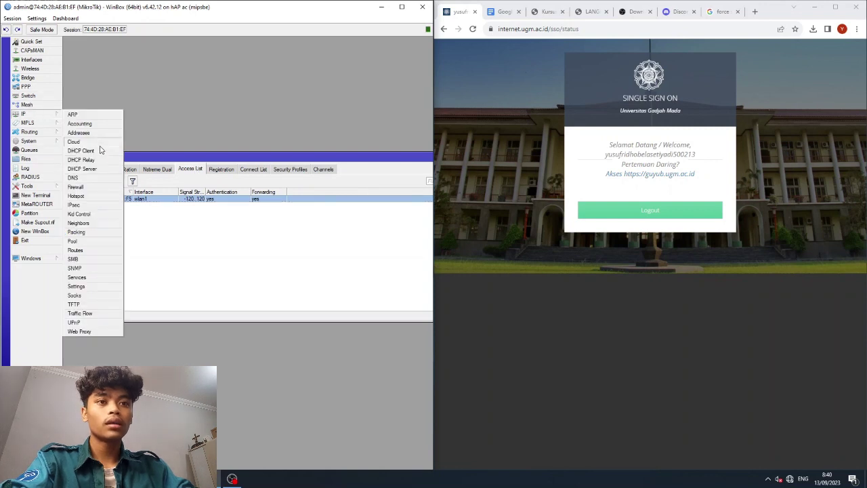
left_click(100, 167)
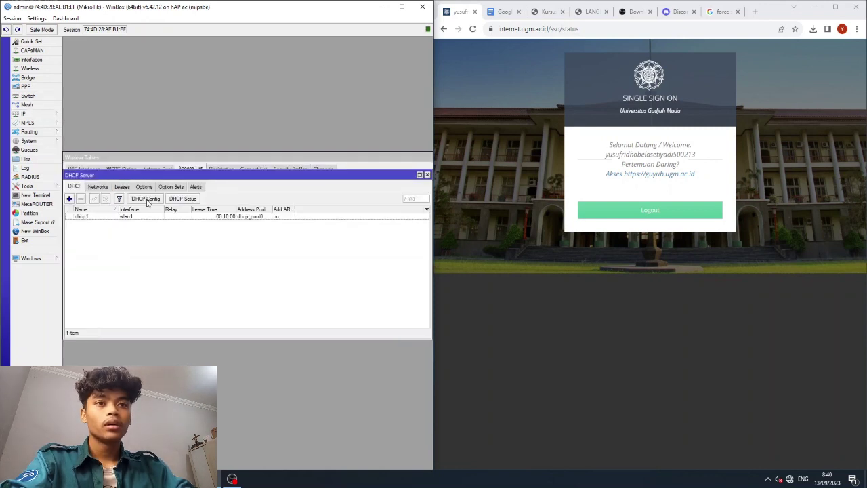
left_click(186, 199)
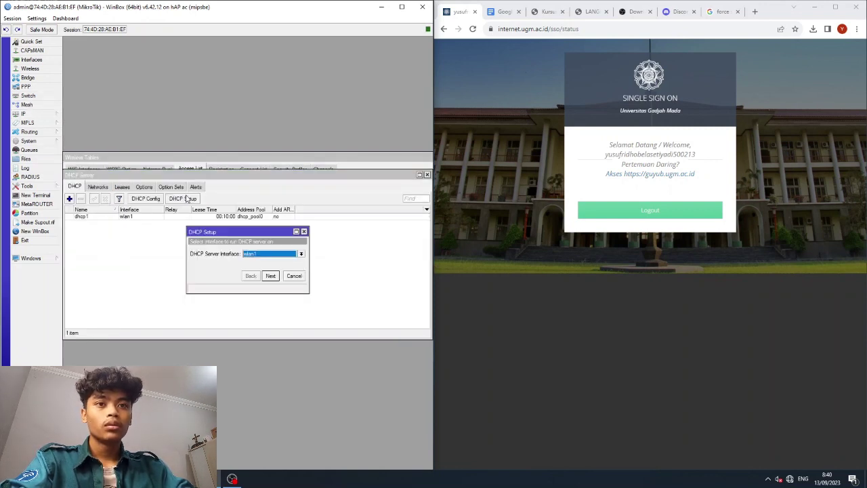
left_click(109, 214)
left_click(107, 217)
left_click(81, 199)
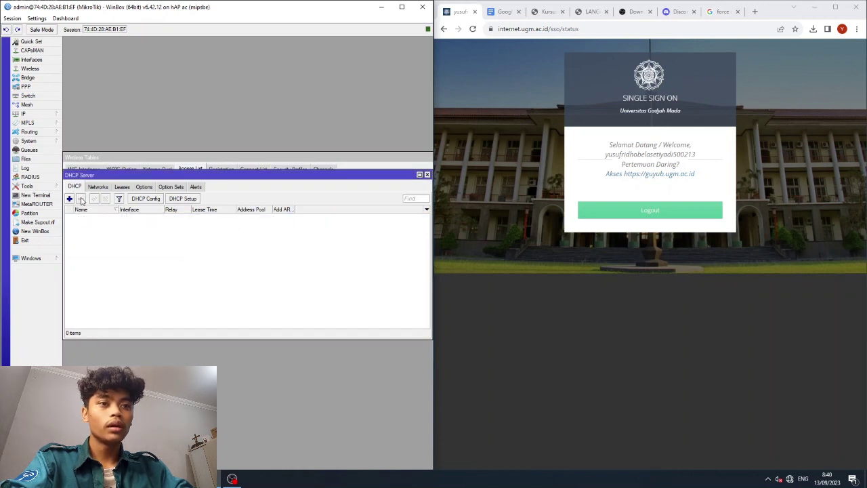
Run DHCP Setup on wlan1 with address space 10.10.10.0/24.
left_click(174, 198)
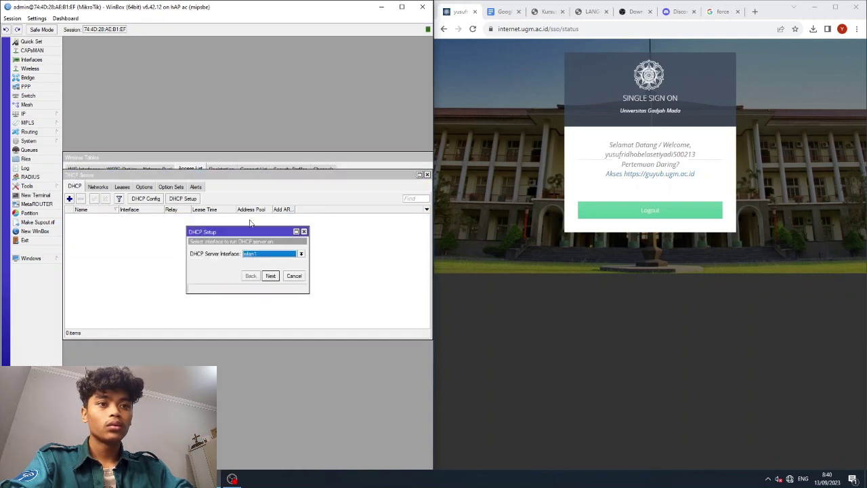
left_click(278, 260)
left_click(254, 293)
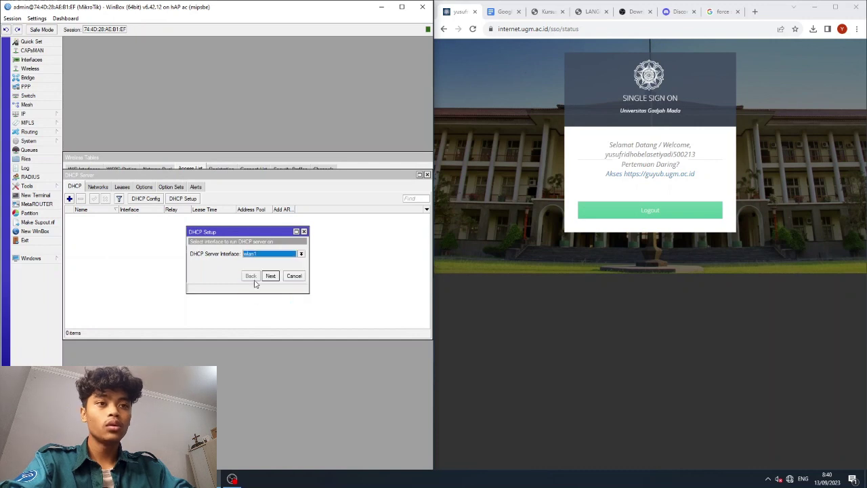
left_click(271, 275)
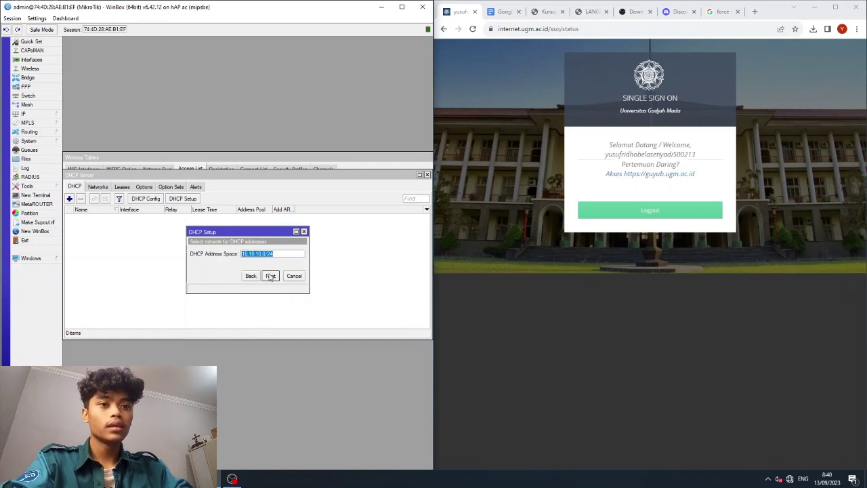
left_click(270, 275)
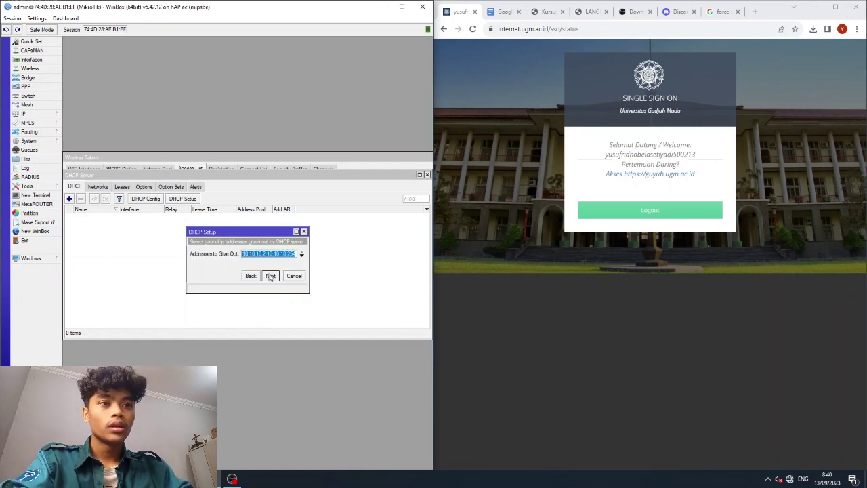
Start the pool at 10.10.10.128, keep DNS and 00:10:00 lease, and finish.
left_click(265, 253)
key("BackSpace")
type("128")
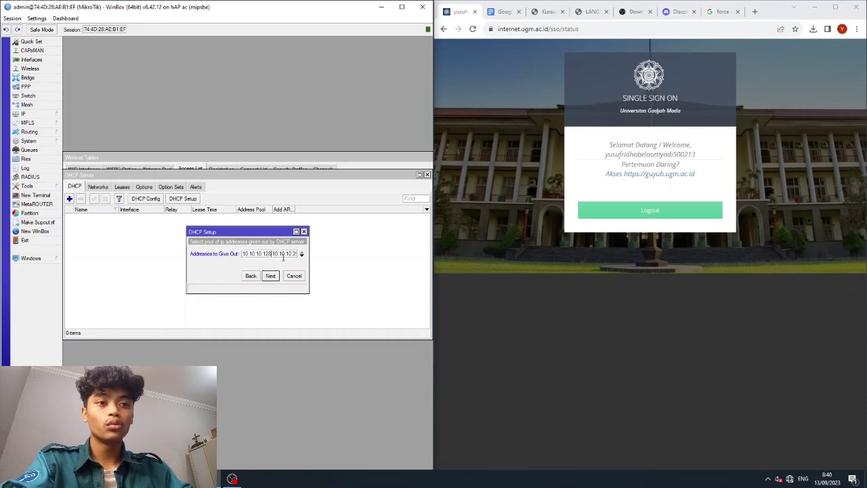
left_click(271, 276)
left_click(271, 276)
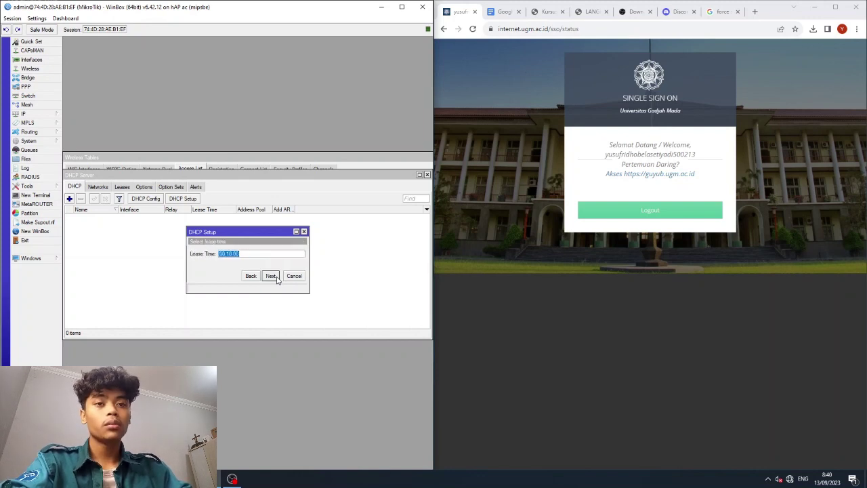
left_click(276, 278)
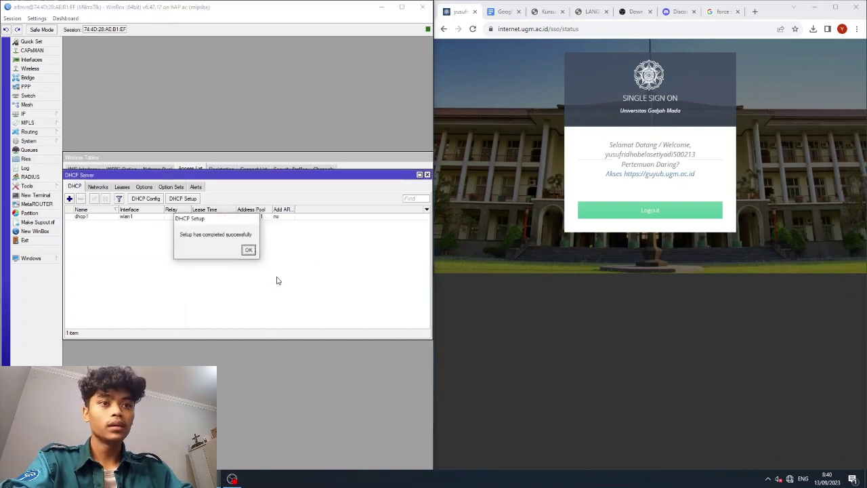
left_click(250, 250)
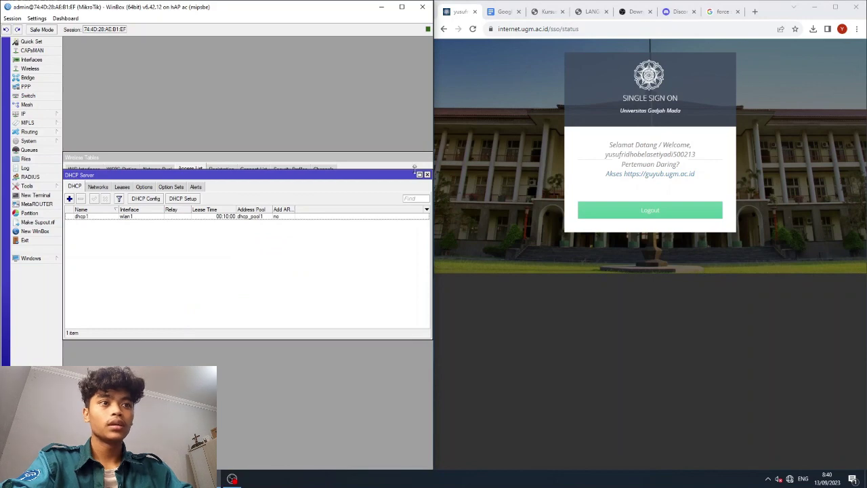
left_click(427, 174)
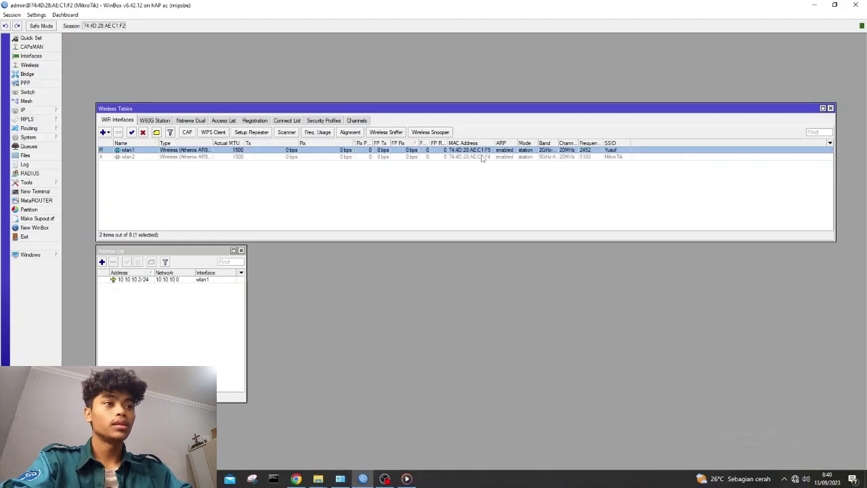
Review the default security profile, keep it on dynamic keys, and apply.
left_click(324, 121)
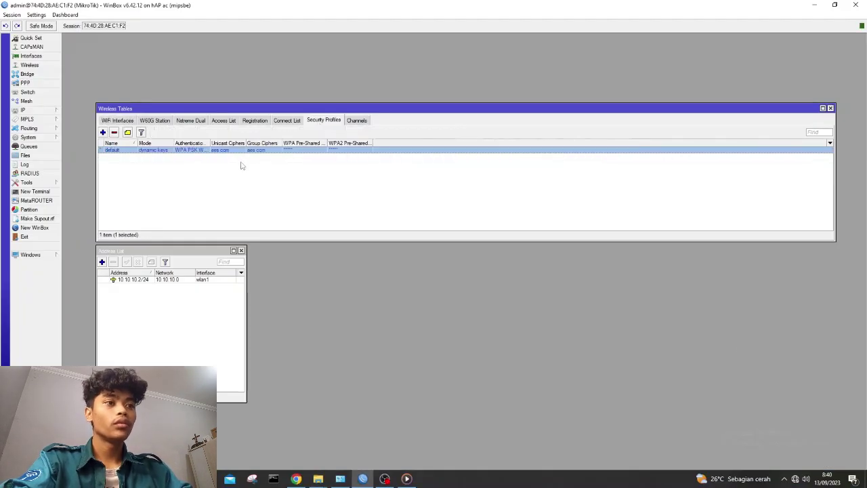
double_click(257, 151)
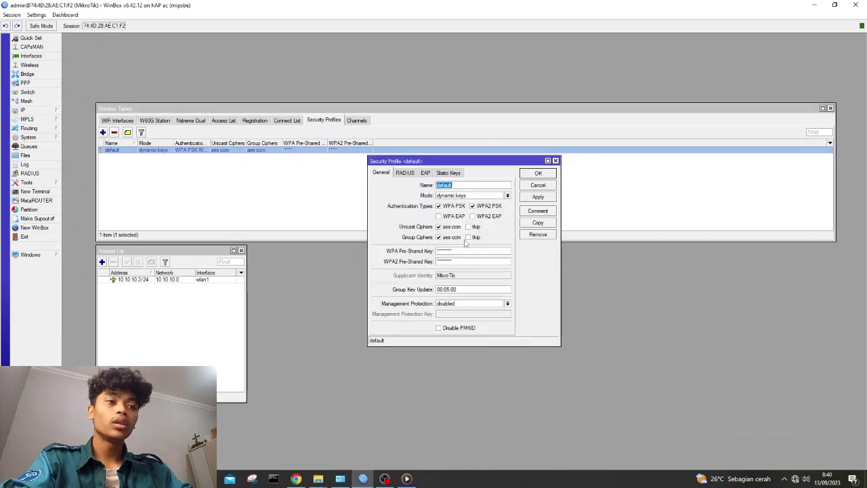
left_click(478, 196)
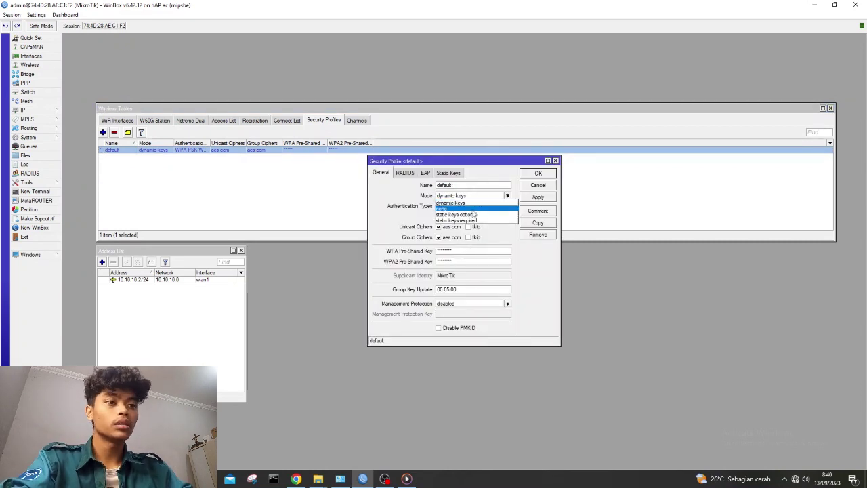
left_click(474, 201)
left_click(463, 250)
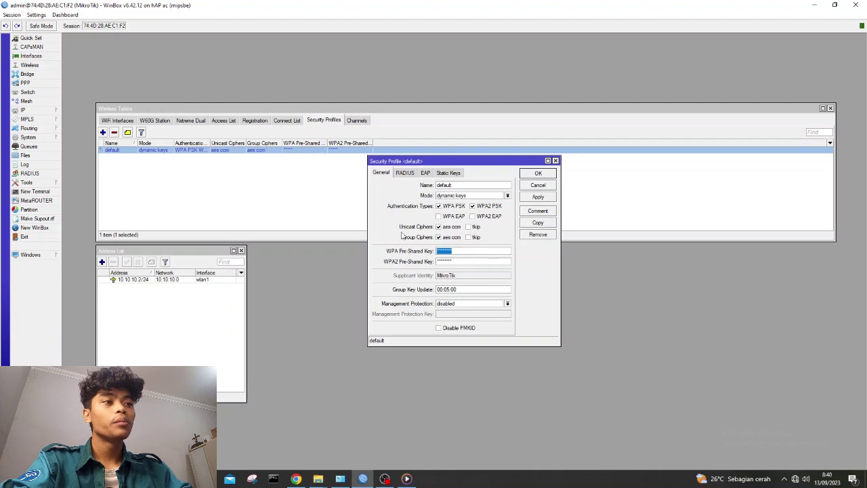
left_click(460, 261)
left_click(538, 197)
left_click(539, 175)
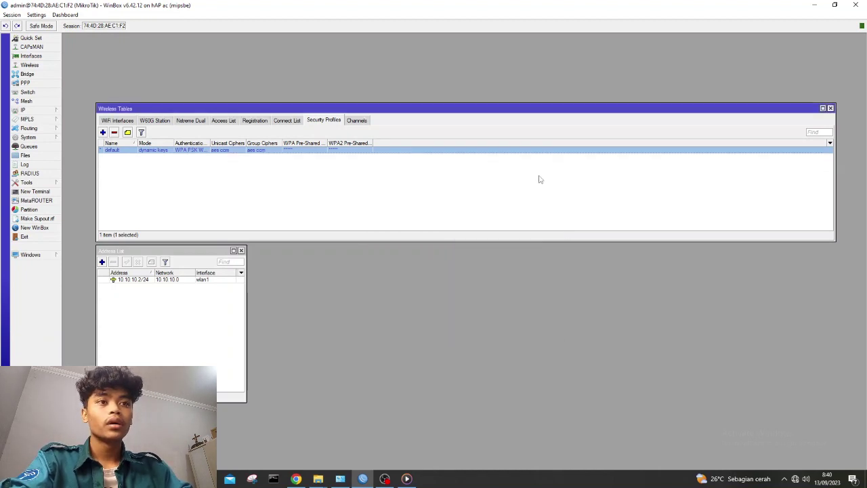
Return to the WiFi Interfaces list and switch WinBox sessions.
left_click(127, 122)
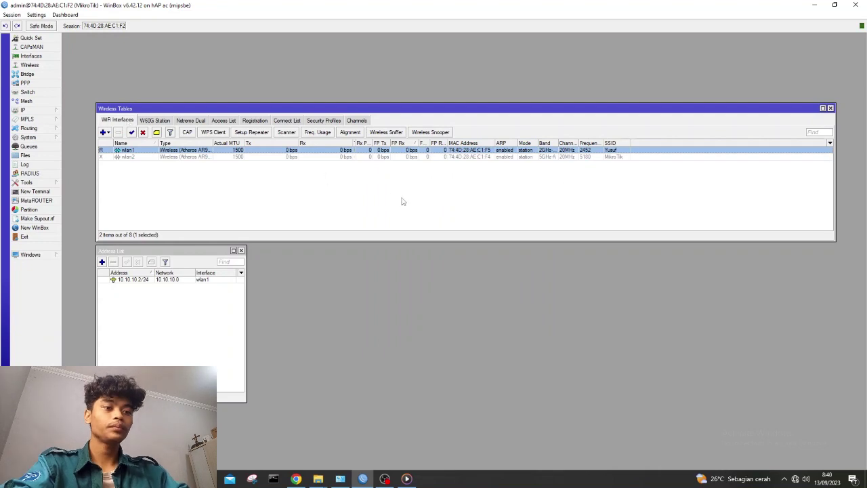
key("alt+Tab")
left_click(856, 388)
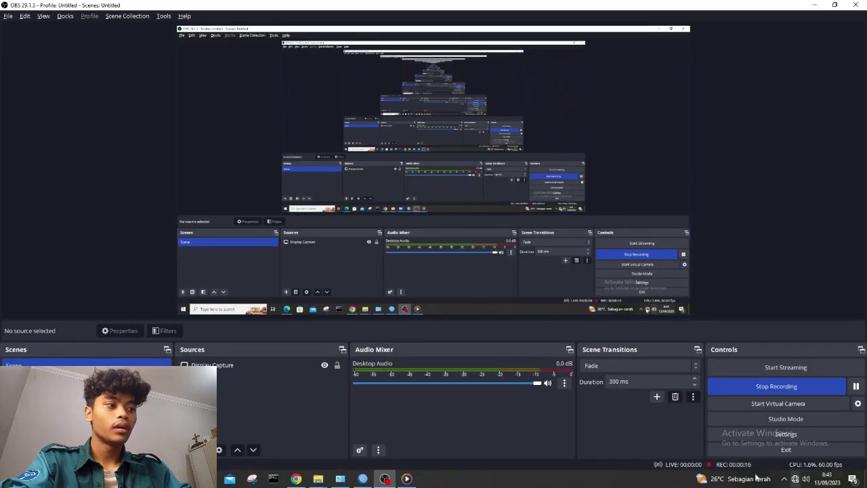
Cancel the stalled connection to the Wi-Fi network ending in 2 and forget that network.
left_click(385, 479)
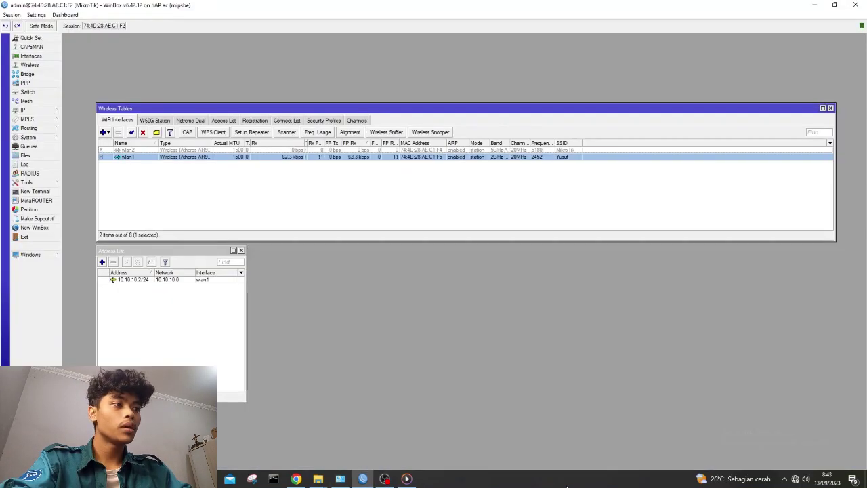
left_click(796, 478)
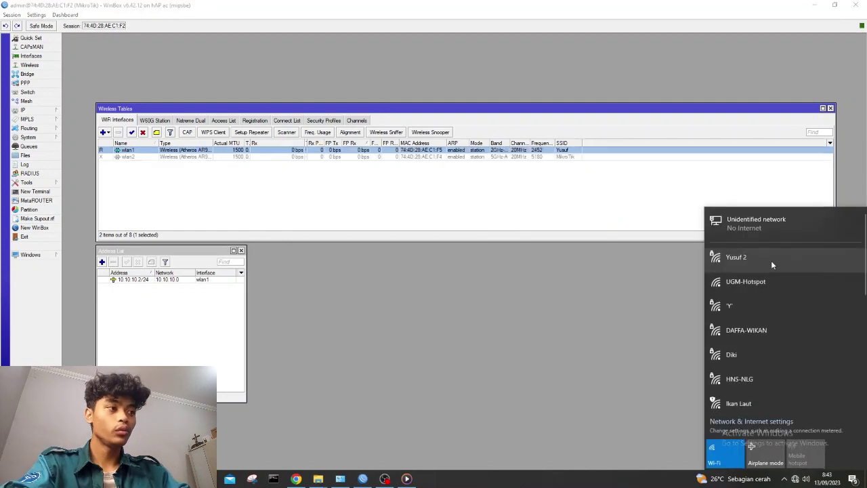
left_click(771, 260)
left_click(816, 298)
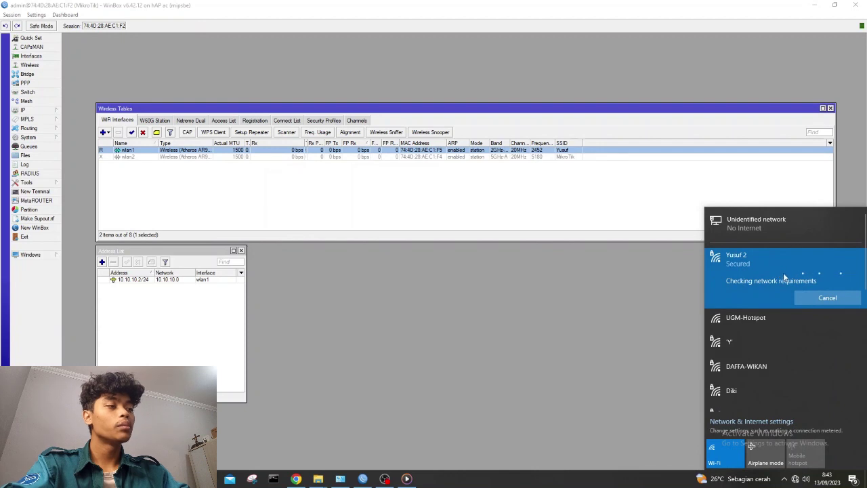
left_click(806, 300)
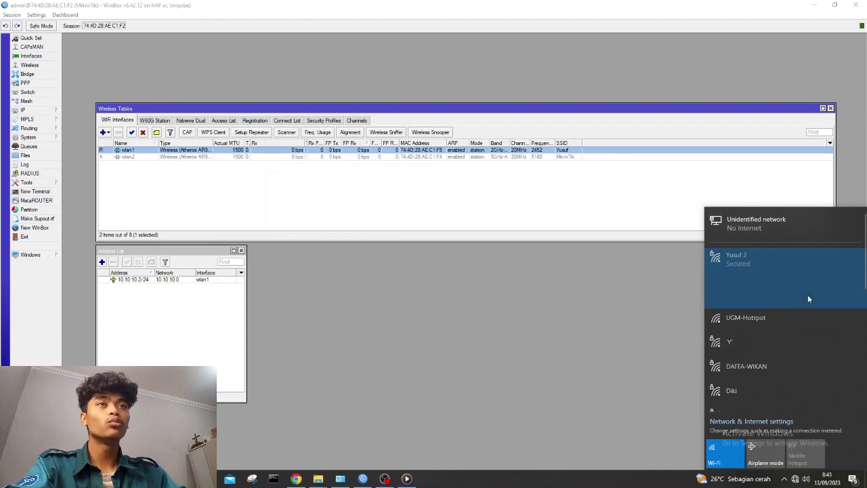
right_click(802, 287)
left_click(800, 301)
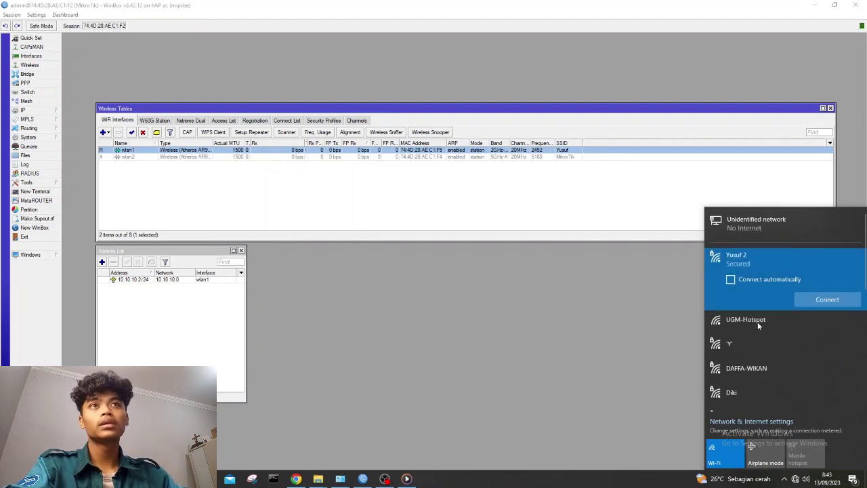
Turn the laptop's Wi-Fi off and back on, then scroll to the router's network.
left_click(720, 450)
left_click(722, 451)
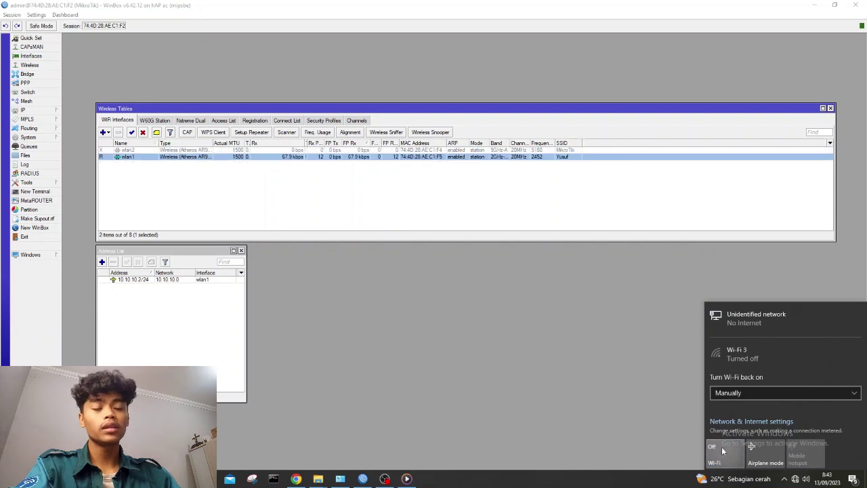
scroll(784, 311, "down", 3)
scroll(780, 330, "down", 2)
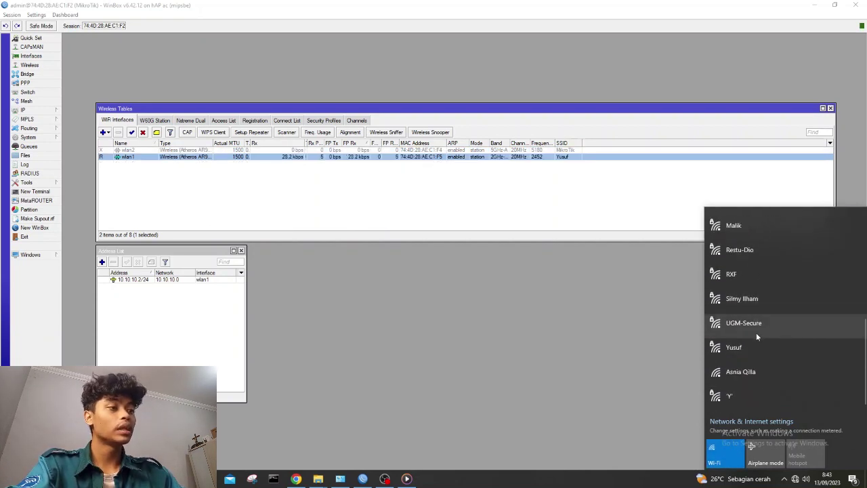
Connect the laptop to the router's Yusuf network with its security key and open the UGM login.
left_click(755, 344)
left_click(813, 385)
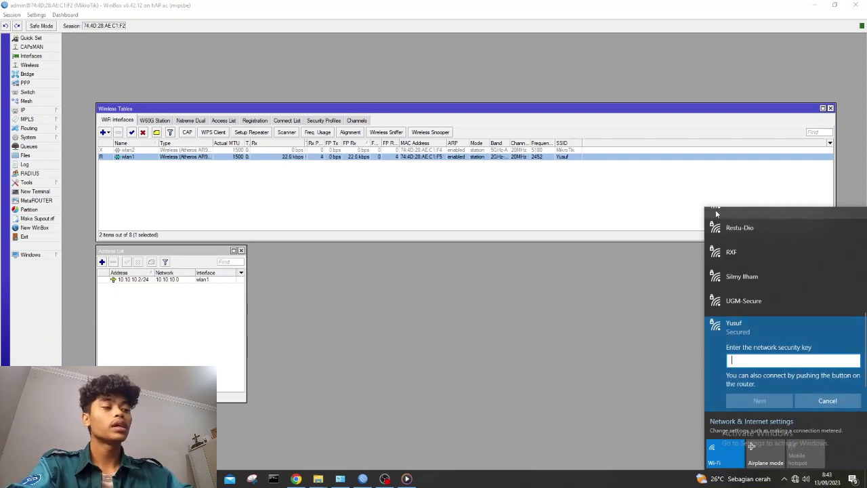
type("••")
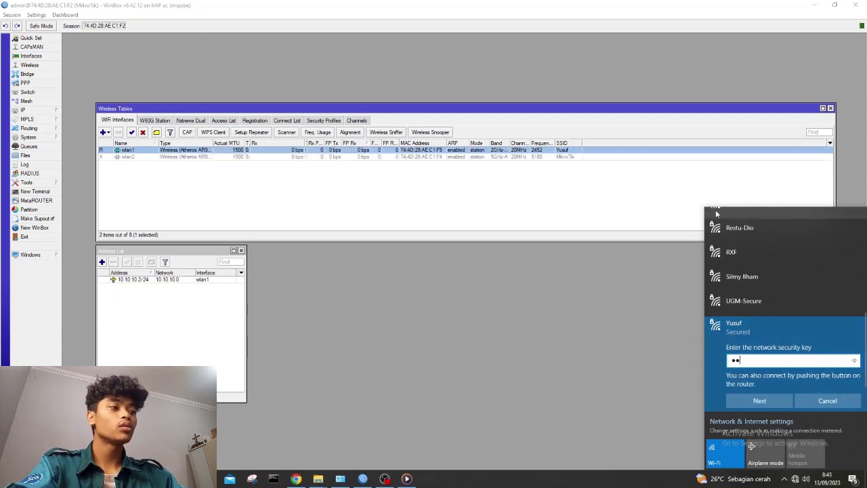
type("••••••")
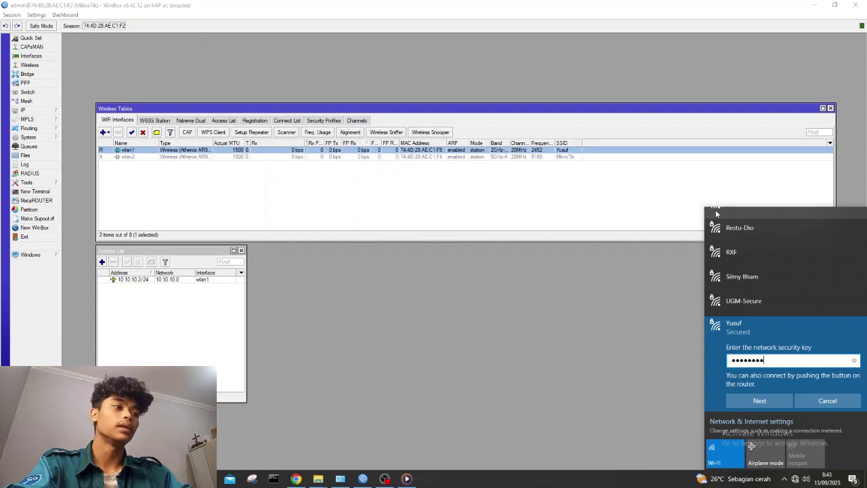
left_click(854, 360)
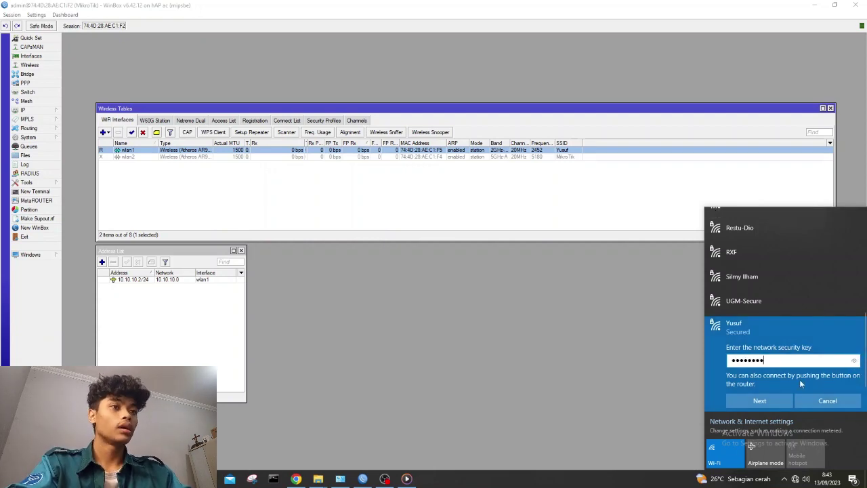
left_click(769, 400)
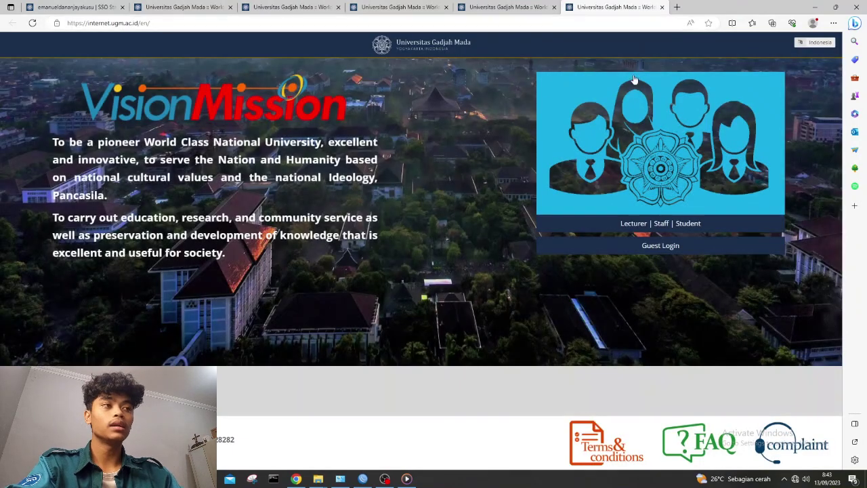
left_click(649, 114)
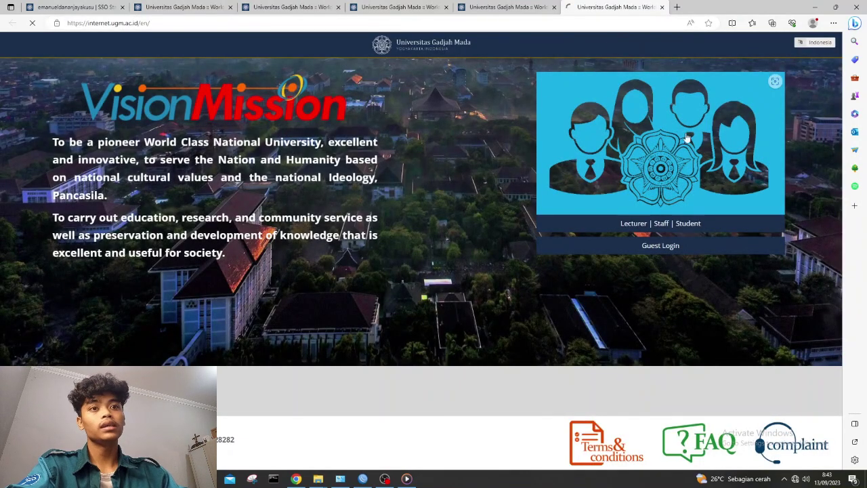
key("alt+Tab")
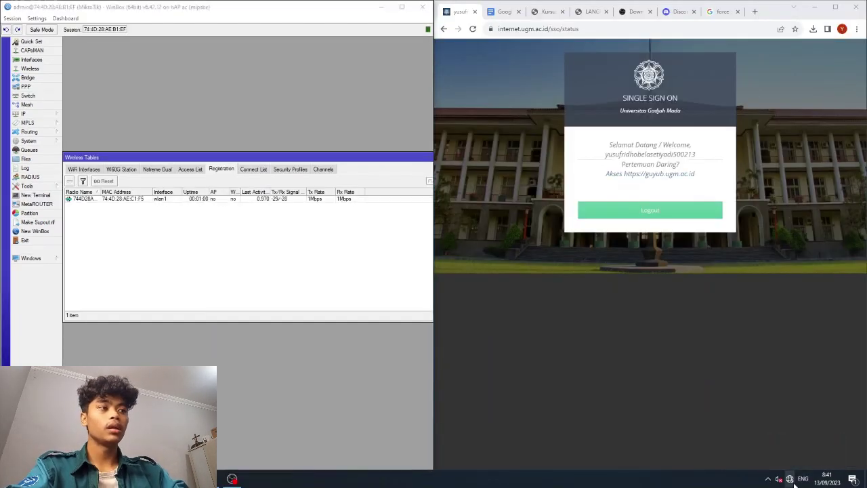
Forget the saved Wi-Fi network ending in 2 again.
left_click(790, 479)
scroll(740, 365, "down", 3)
scroll(742, 355, "up", 2)
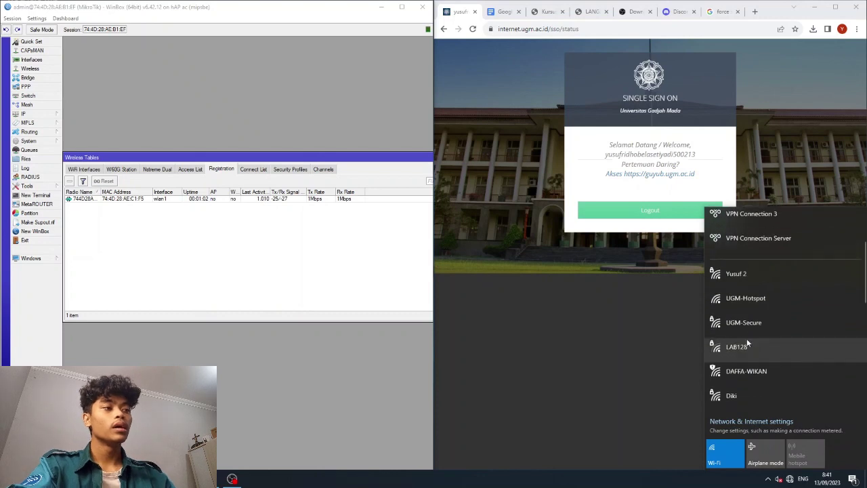
right_click(753, 276)
left_click(767, 315)
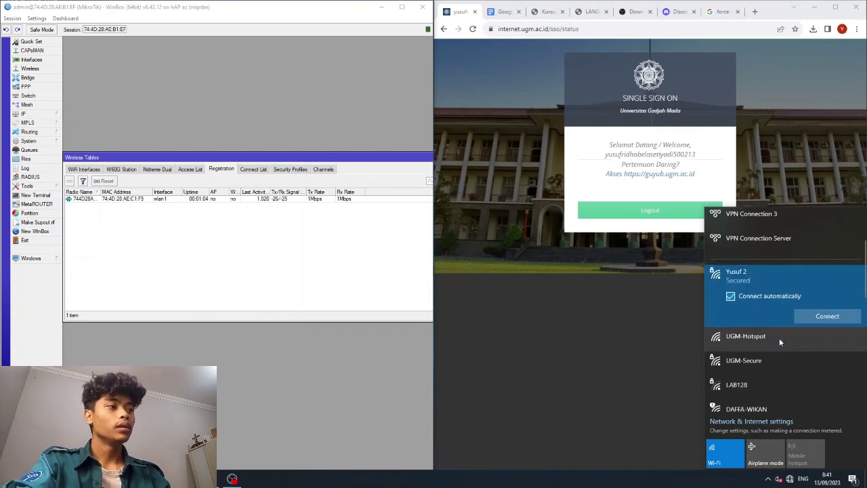
Join the laptop to the Yusuf network using its security key.
scroll(779, 337, "down", 8)
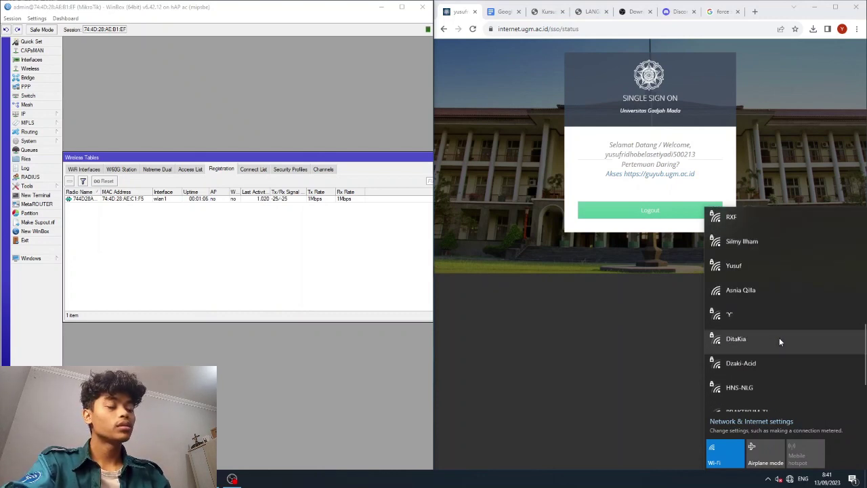
scroll(749, 403, "down", 2)
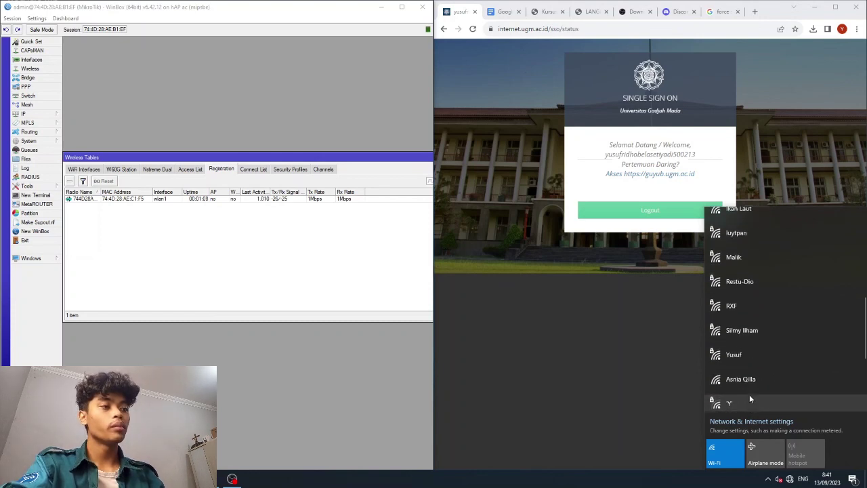
left_click(736, 357)
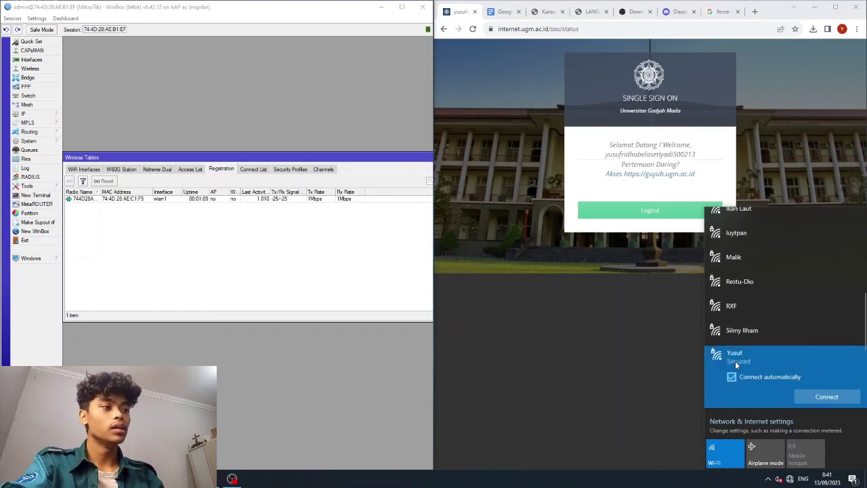
left_click(807, 393)
type("••••••")
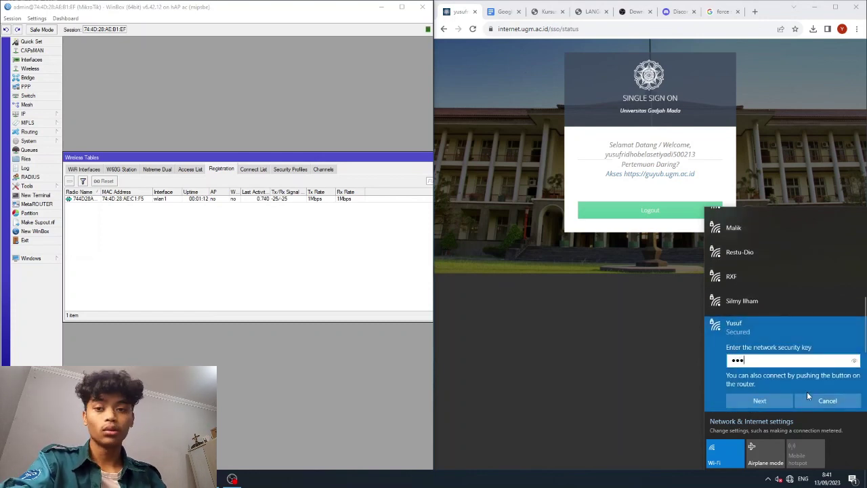
type("••")
left_click(742, 401)
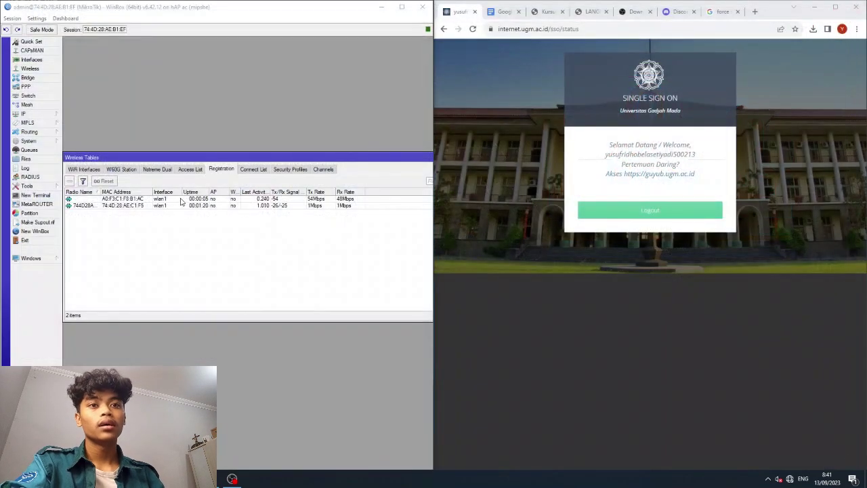
left_click(174, 205)
left_click(159, 198)
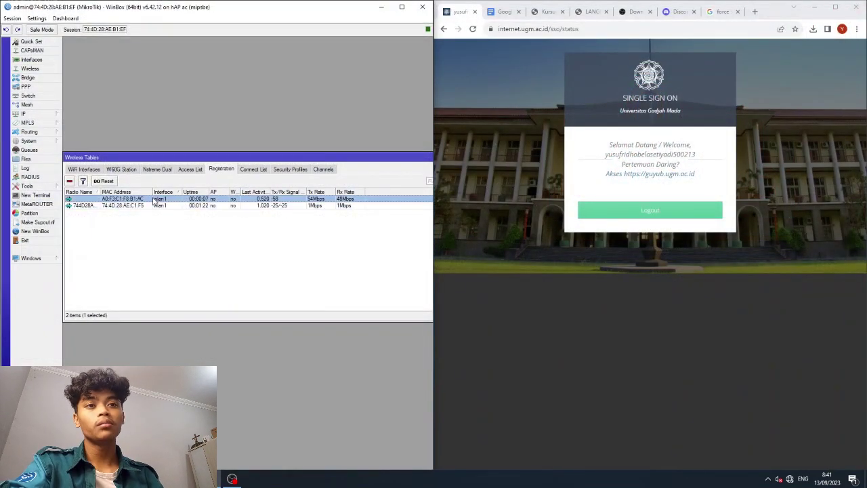
right_click(113, 199)
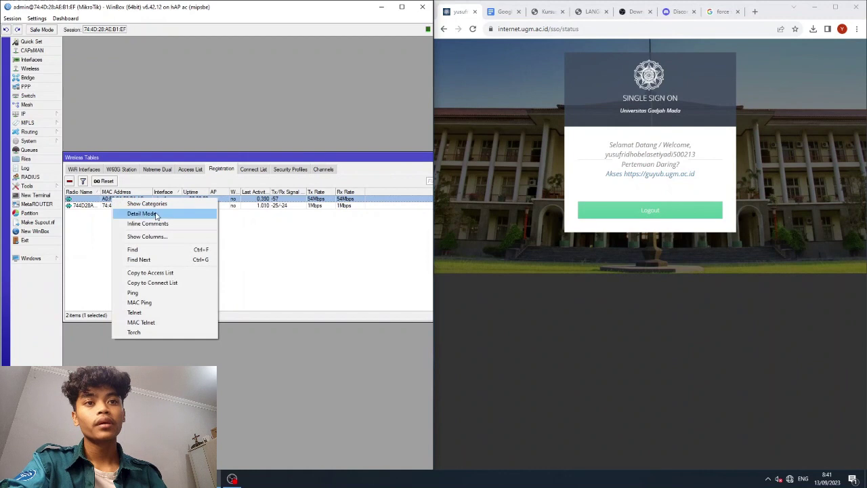
left_click(137, 273)
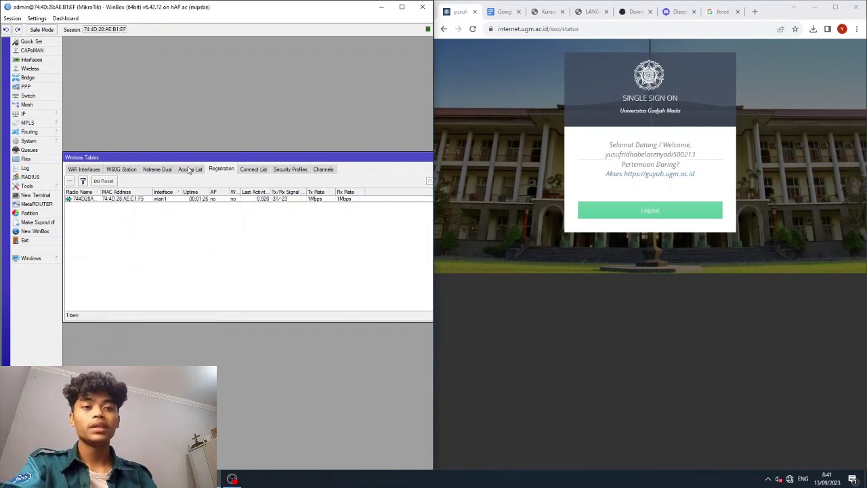
left_click(187, 169)
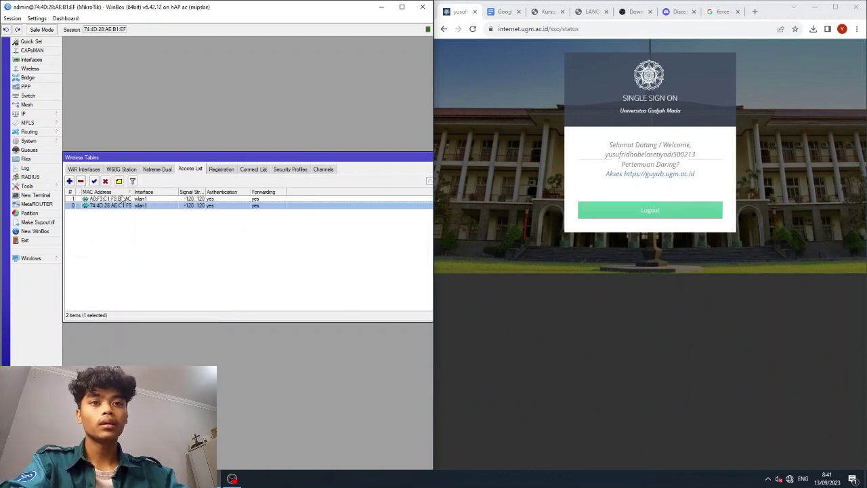
Open the A0:F3:C1:F8:B1:AC rule's settings from the access list.
left_click(102, 198)
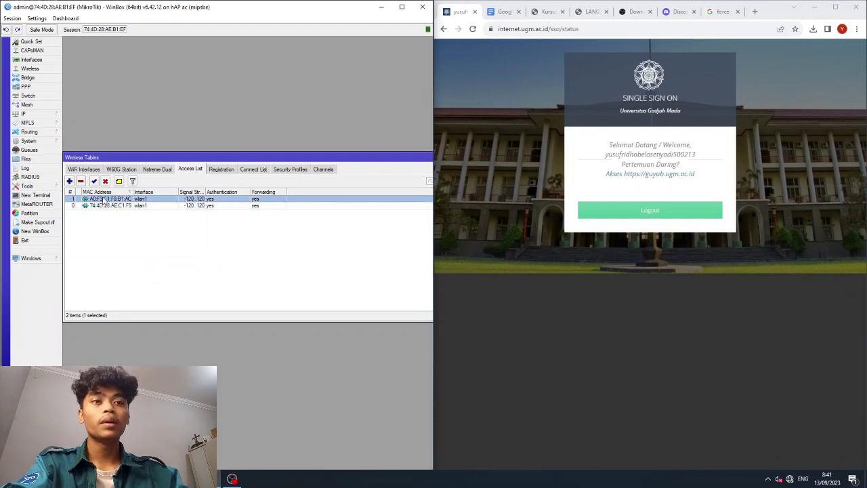
left_click(214, 170)
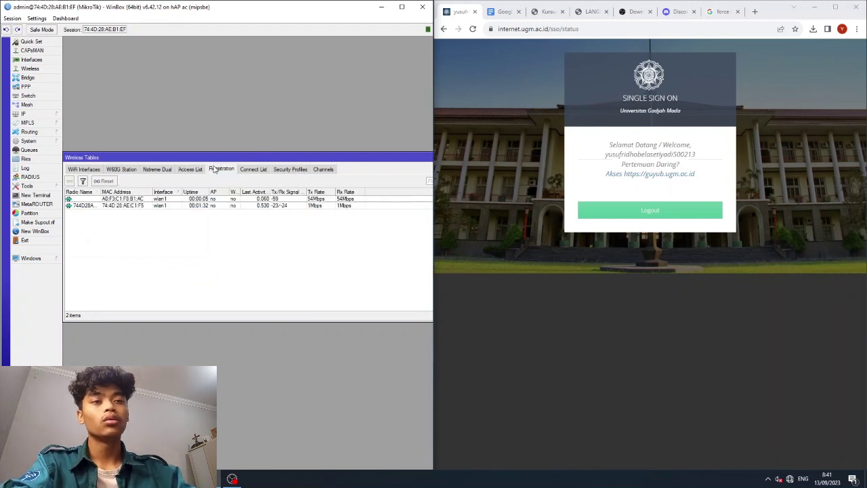
left_click(192, 170)
right_click(120, 201)
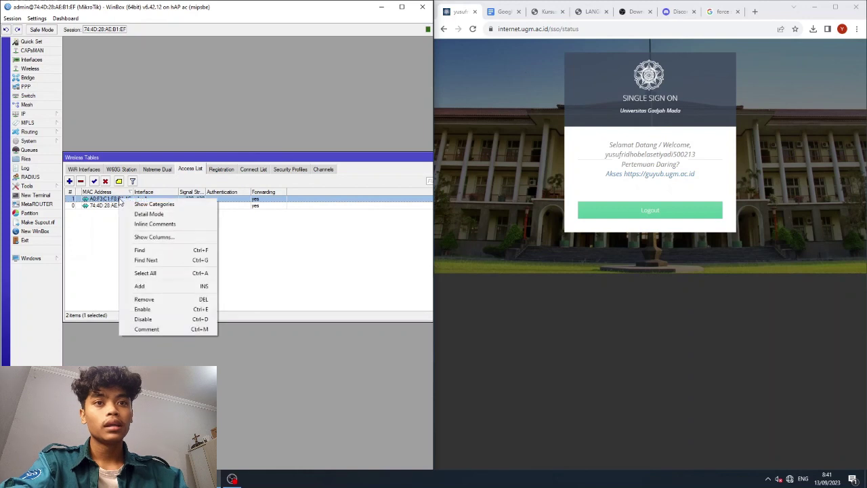
left_click(85, 198)
double_click(85, 198)
Replace the A0:F3:C1:F8:B1:AC rule's private pre-shared key, add a management protection key, and save.
left_click(238, 310)
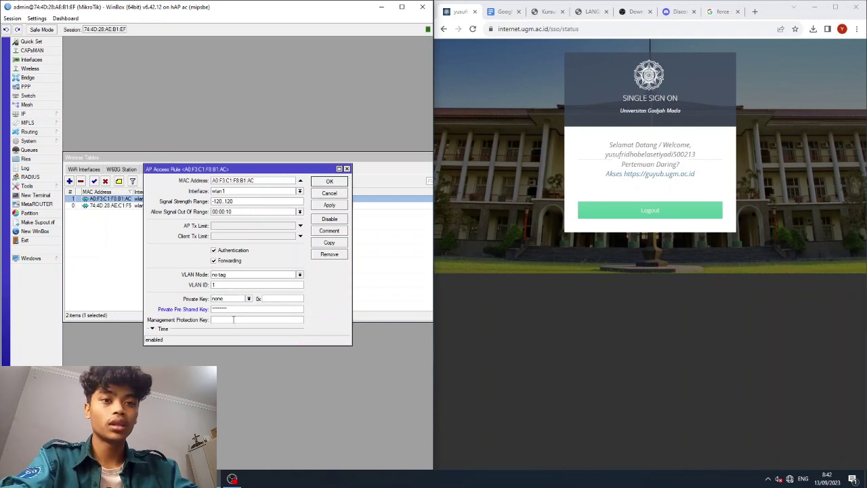
double_click(239, 310)
type("1")
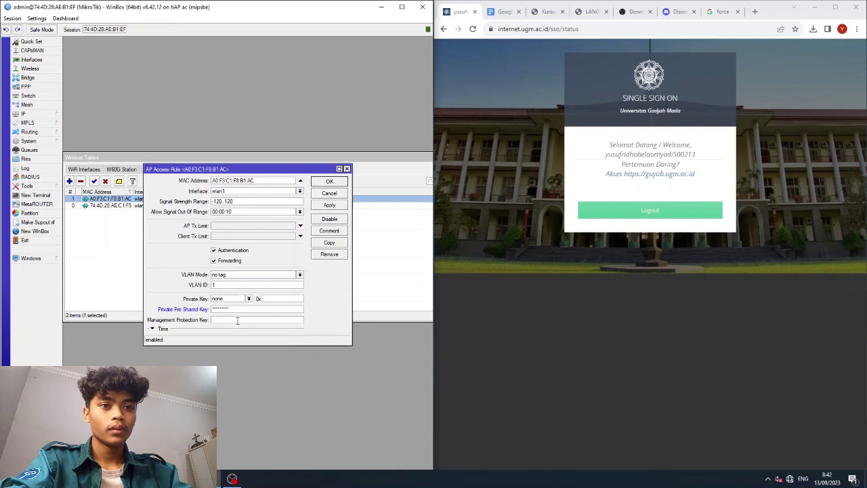
type("1")
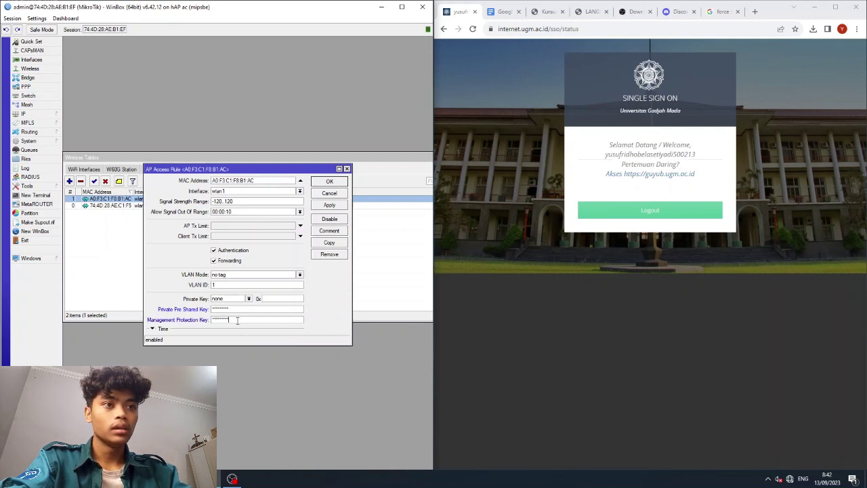
left_click(331, 182)
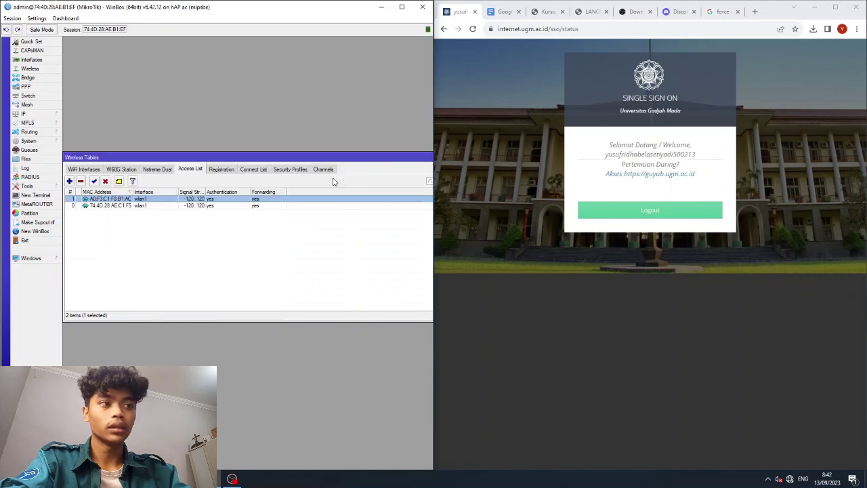
right_click(791, 481)
Forget the saved Yusuf 2 Wi-Fi network.
left_click(789, 467)
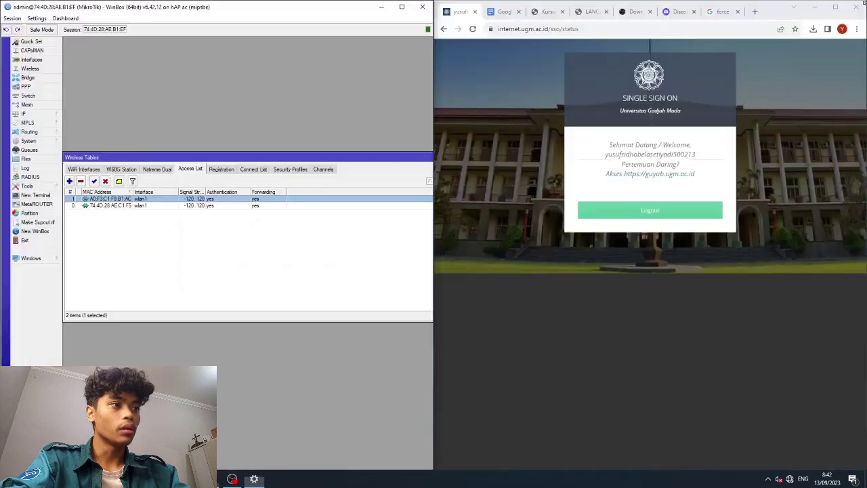
left_click(789, 479)
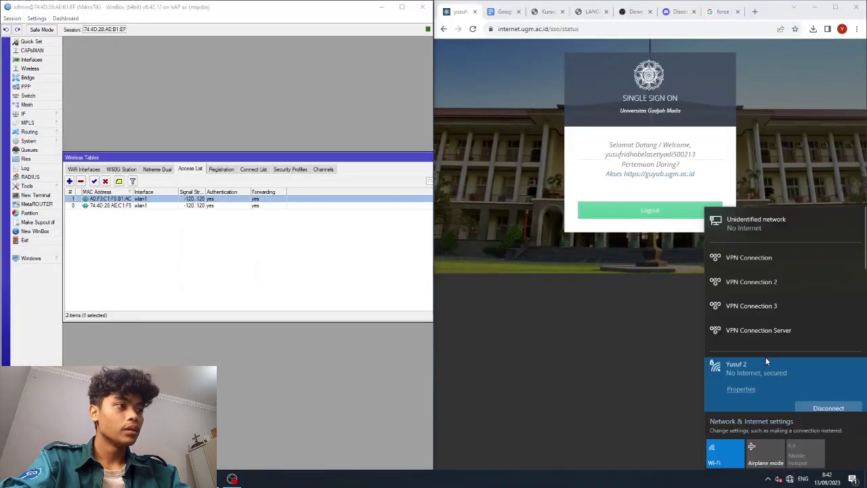
scroll(760, 370, "down", 3)
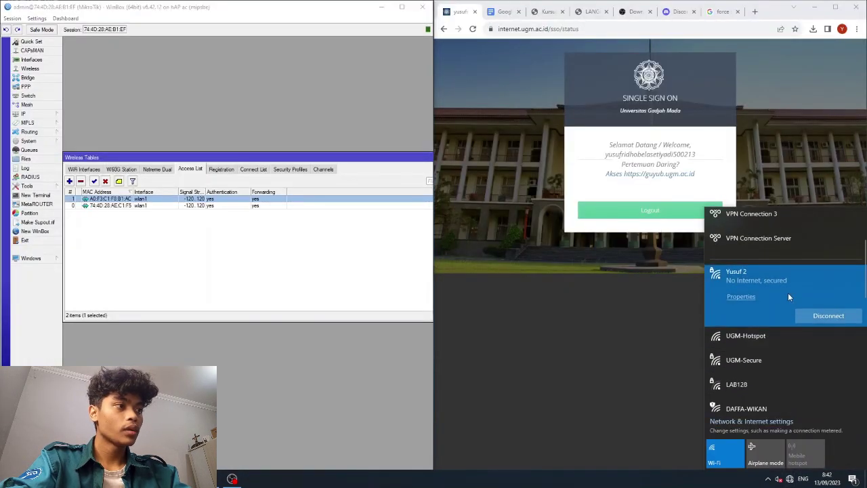
right_click(788, 294)
left_click(804, 331)
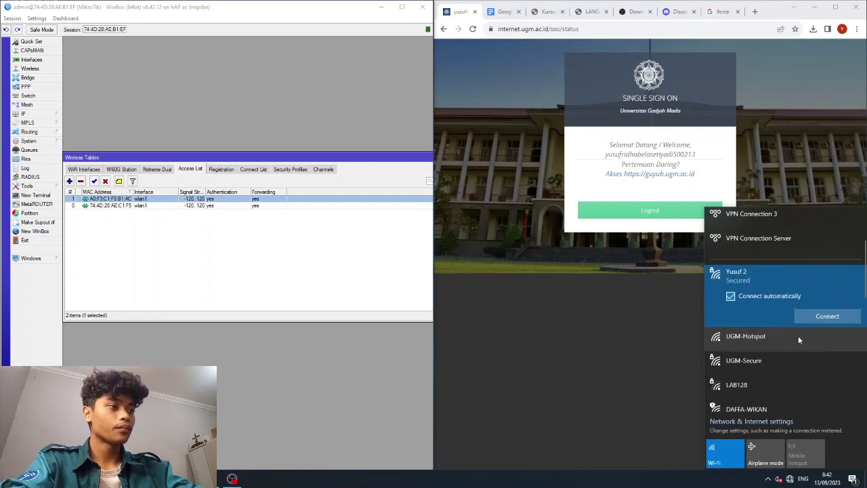
Connect the laptop to the Yusuf network by entering its security key.
scroll(737, 375, "down", 5)
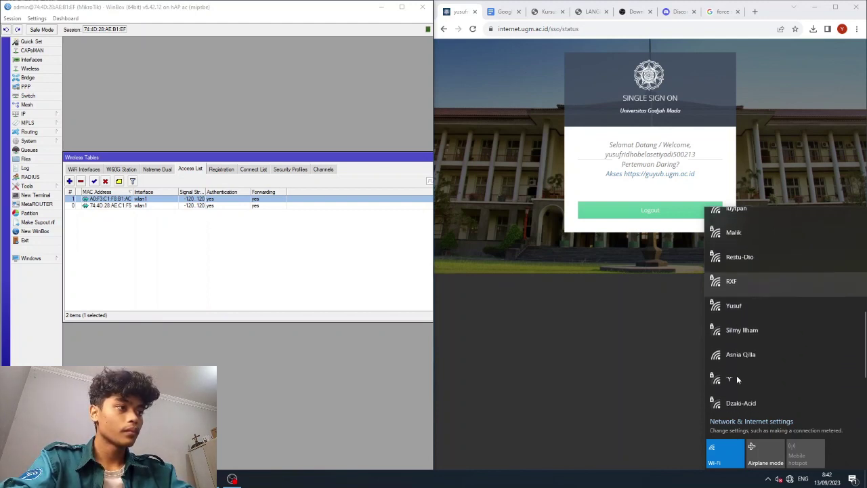
left_click(751, 309)
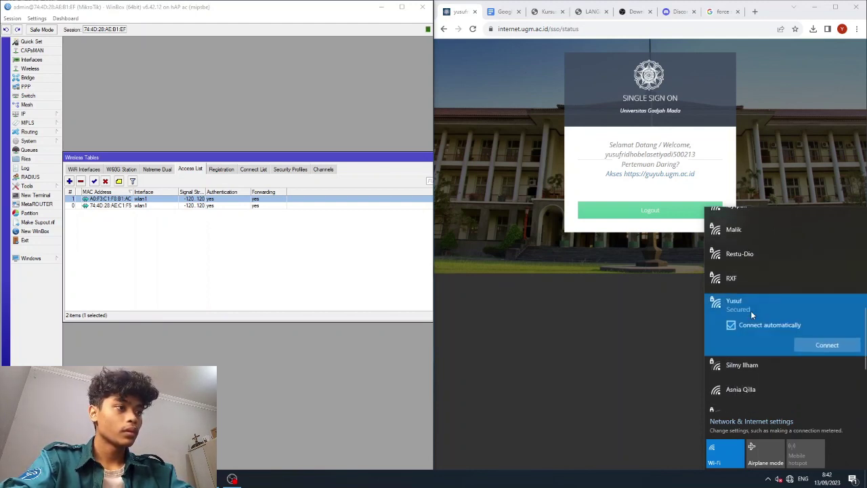
left_click(798, 342)
type("•••")
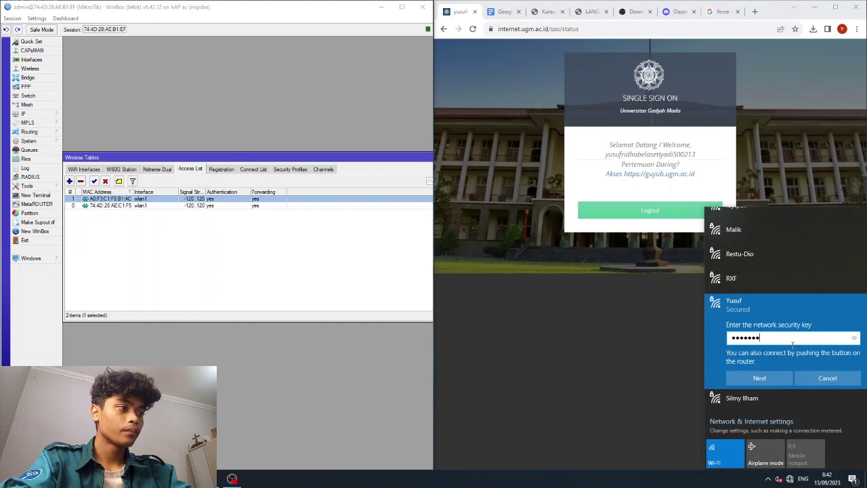
left_click(854, 341)
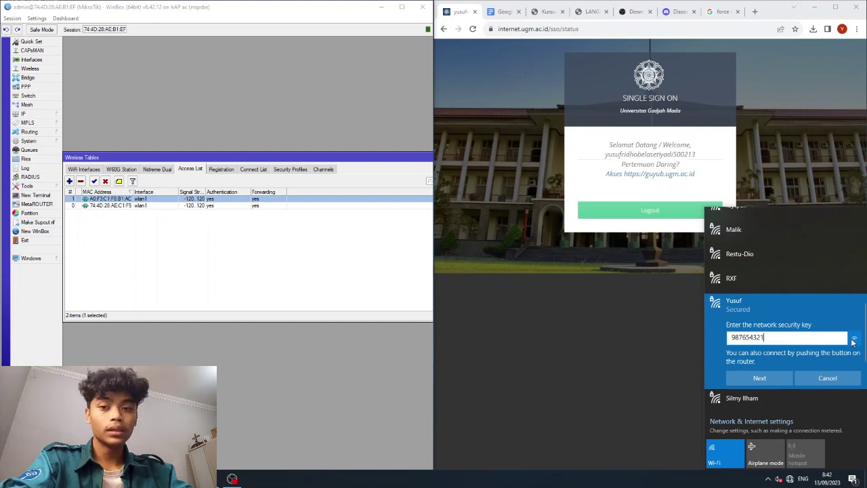
left_click(750, 379)
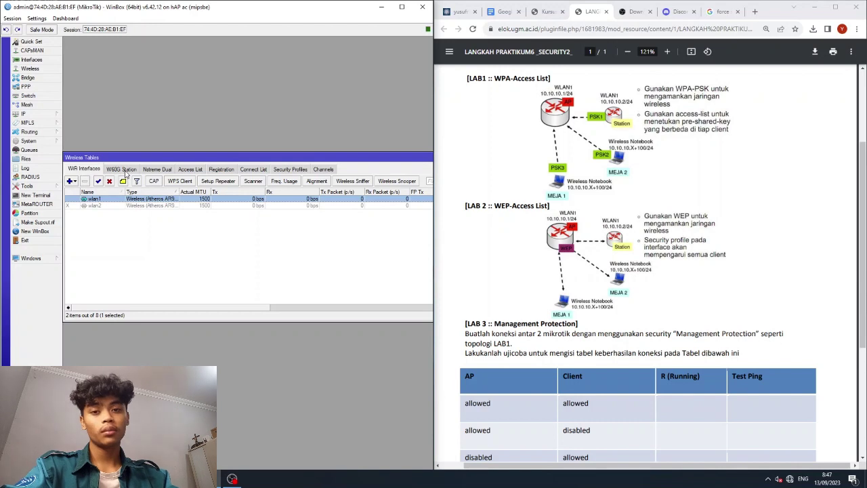
Look up the router's IP address list, then close it.
left_click(98, 182)
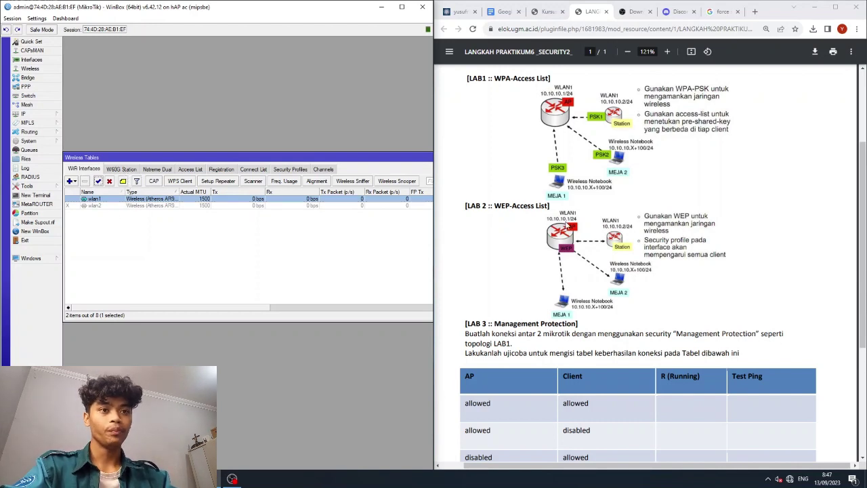
left_click(26, 114)
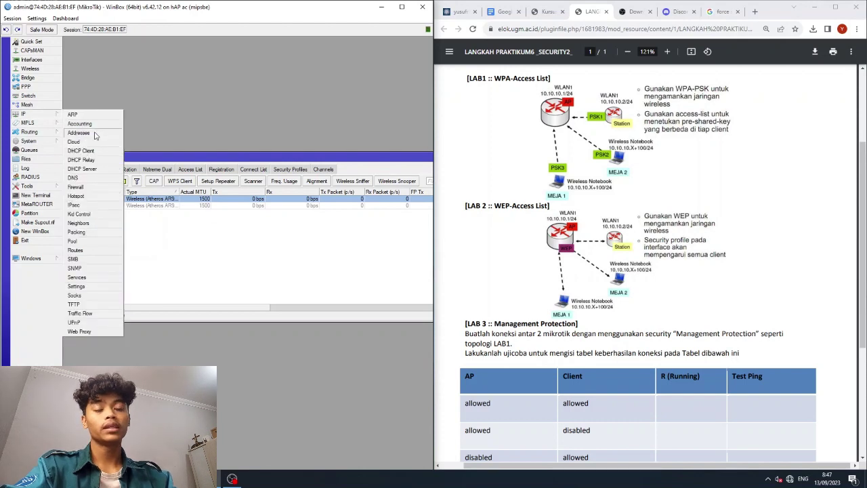
left_click(79, 132)
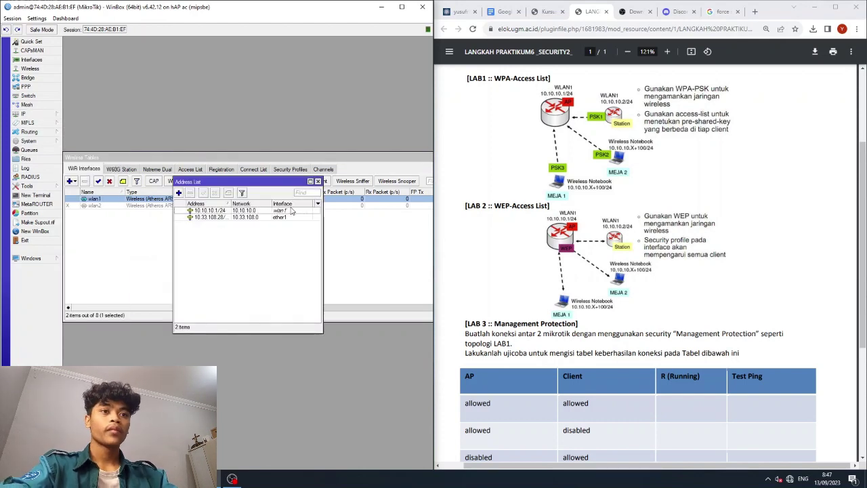
left_click(317, 182)
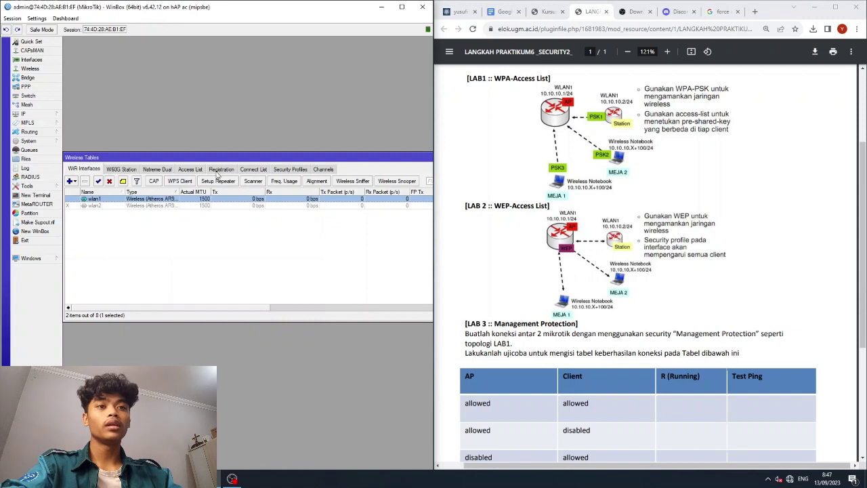
Create a new security profile named ANJASSSSS with mode static keys required.
left_click(290, 169)
left_click(69, 181)
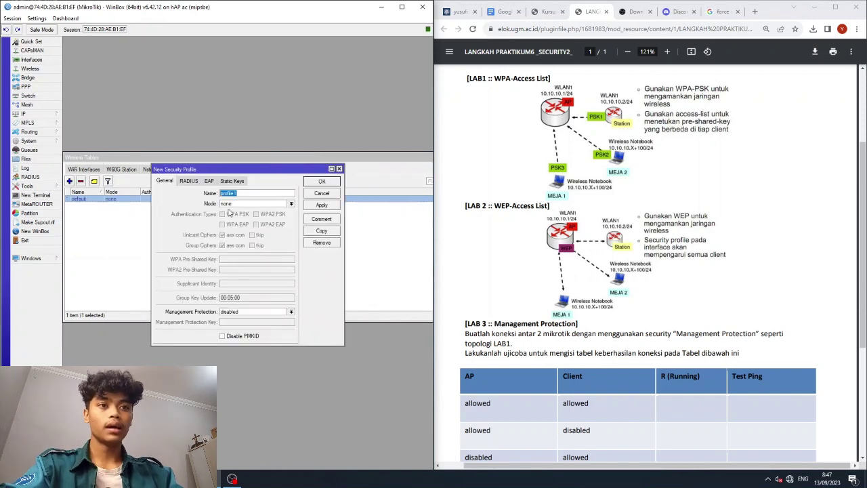
type("ANJASSSSS")
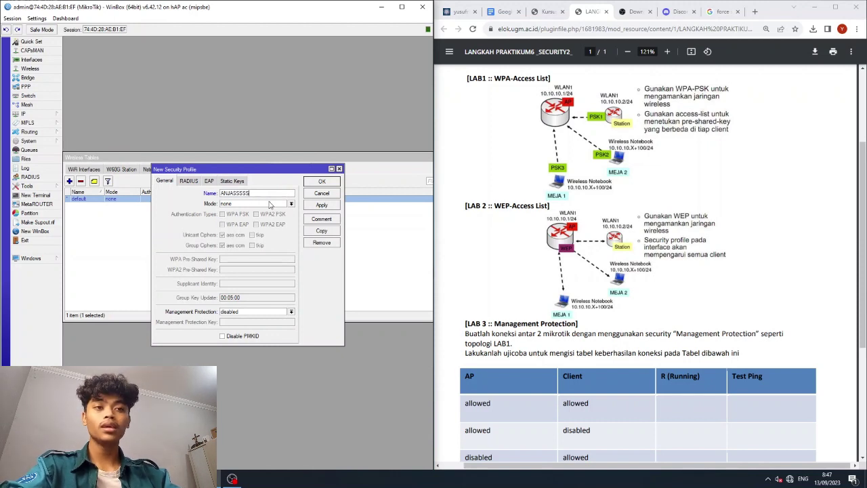
left_click(270, 204)
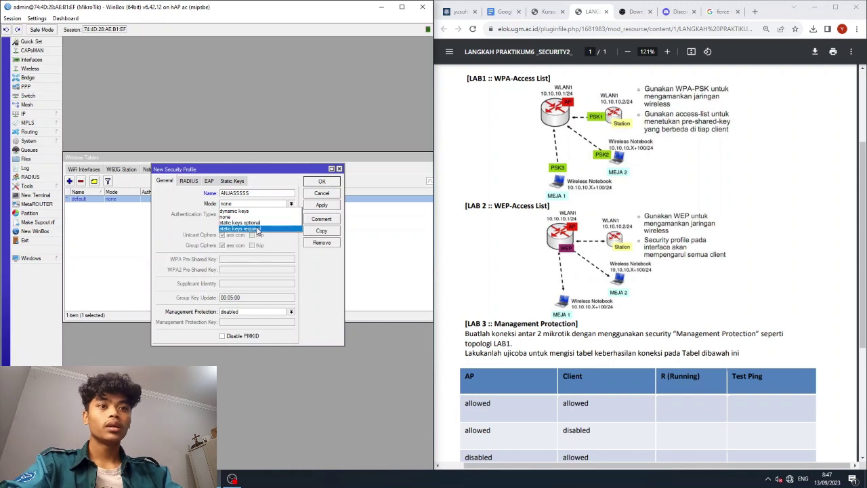
left_click(258, 229)
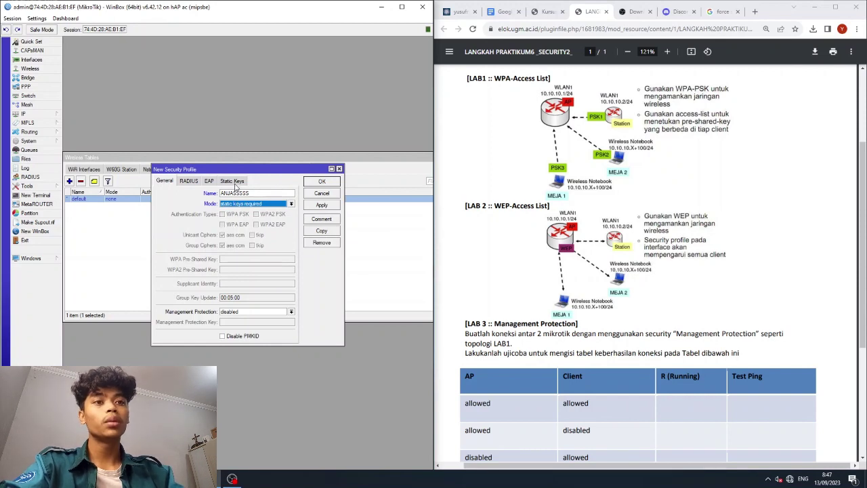
Try a 40bit then 104bit WEP Key 0, each rejected for bad key length.
left_click(233, 180)
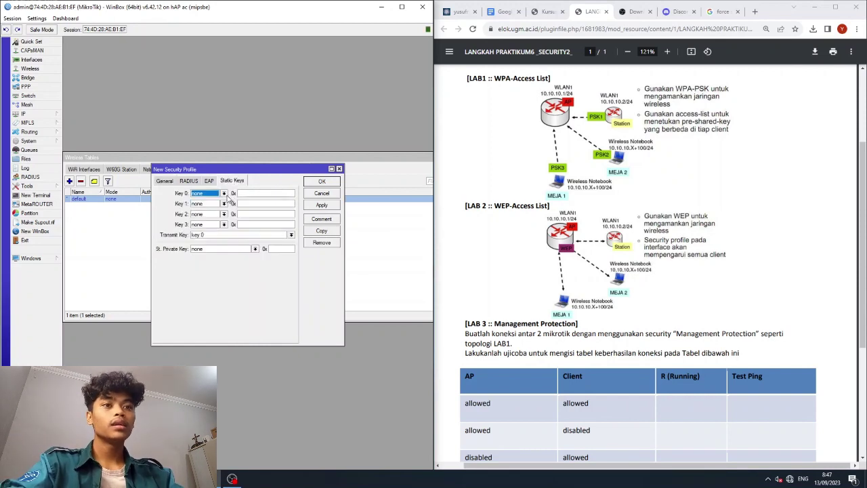
left_click(225, 194)
left_click(202, 201)
left_click(254, 193)
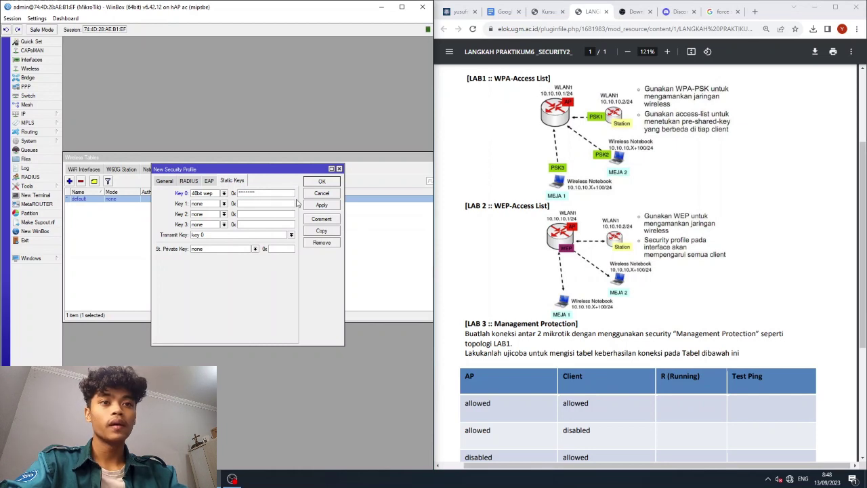
left_click(335, 206)
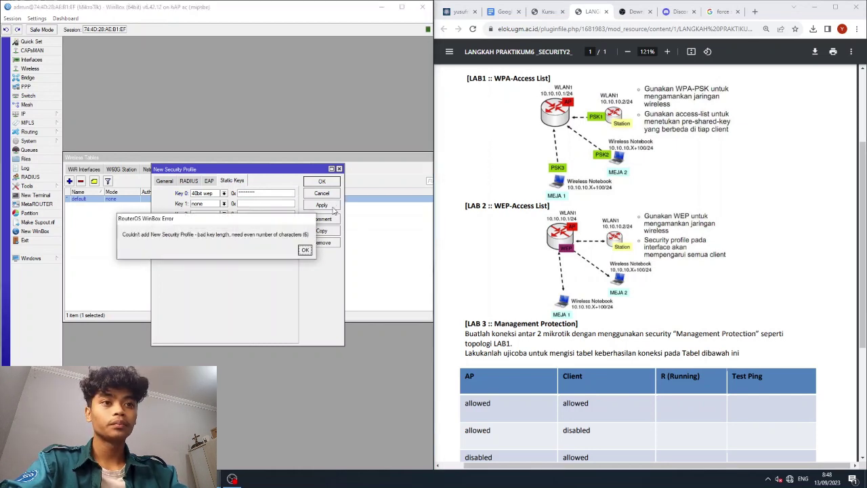
left_click(305, 249)
left_click(223, 194)
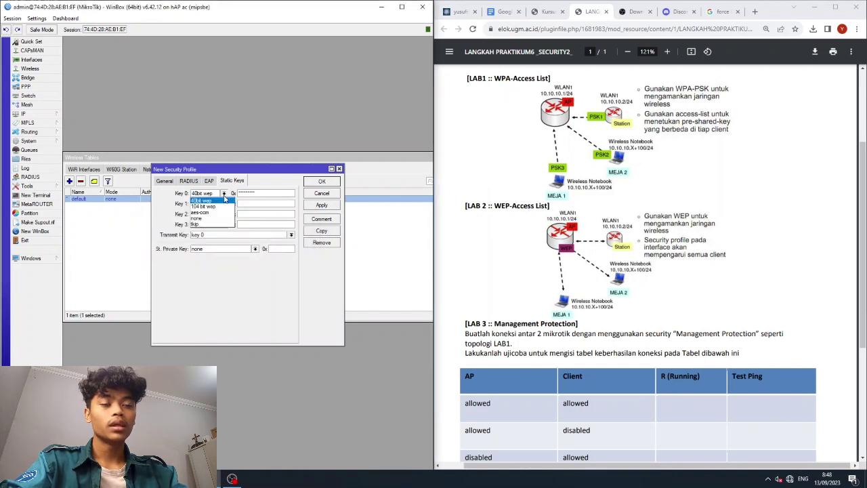
left_click(222, 208)
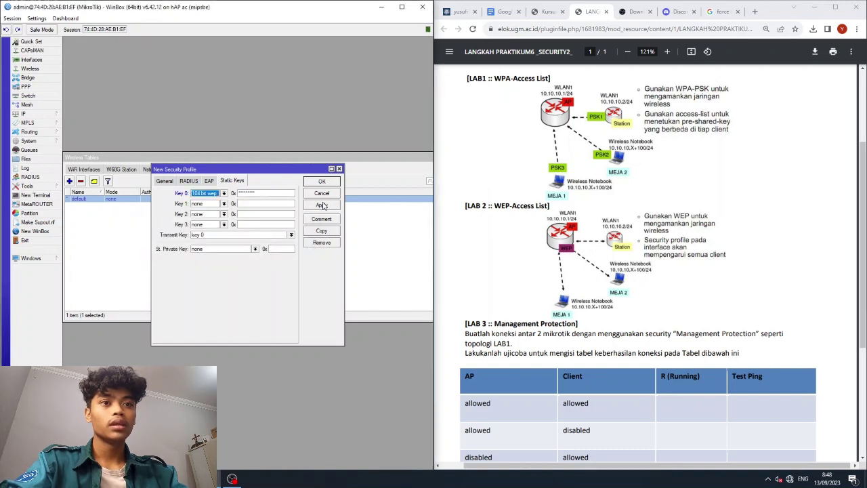
left_click(321, 204)
left_click(305, 250)
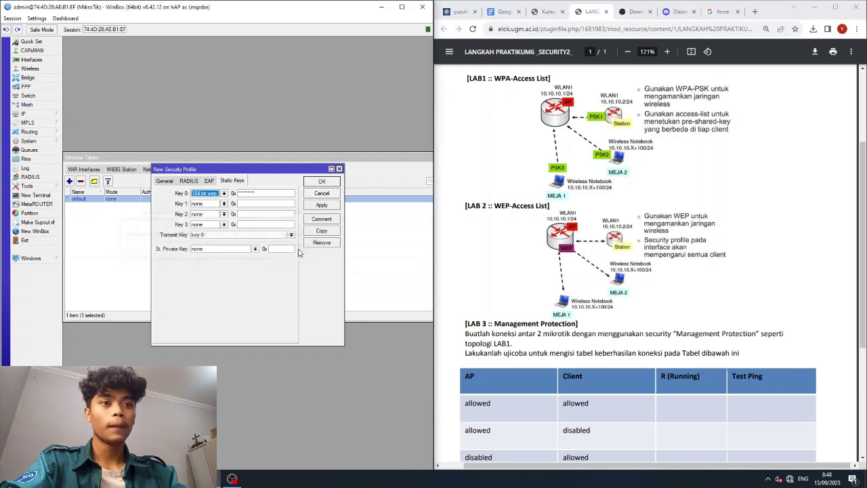
Set Key 0 back to 40bit wep with a corrected hex key and save the profile.
left_click(229, 195)
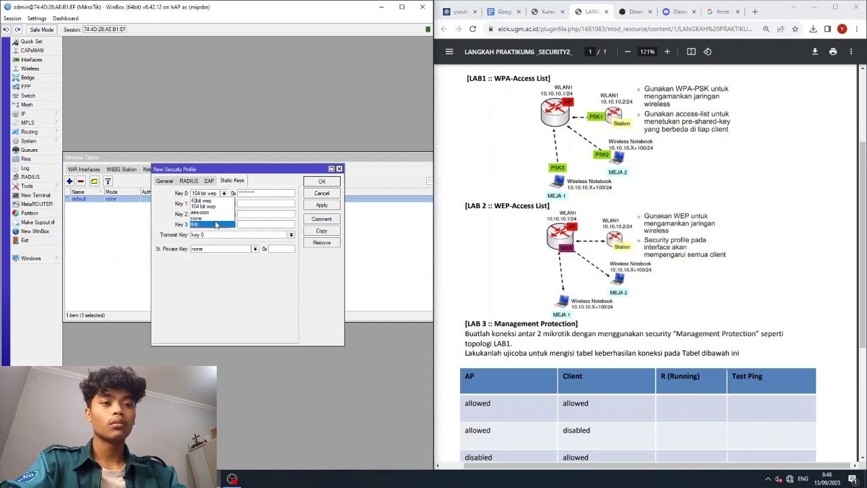
left_click(223, 201)
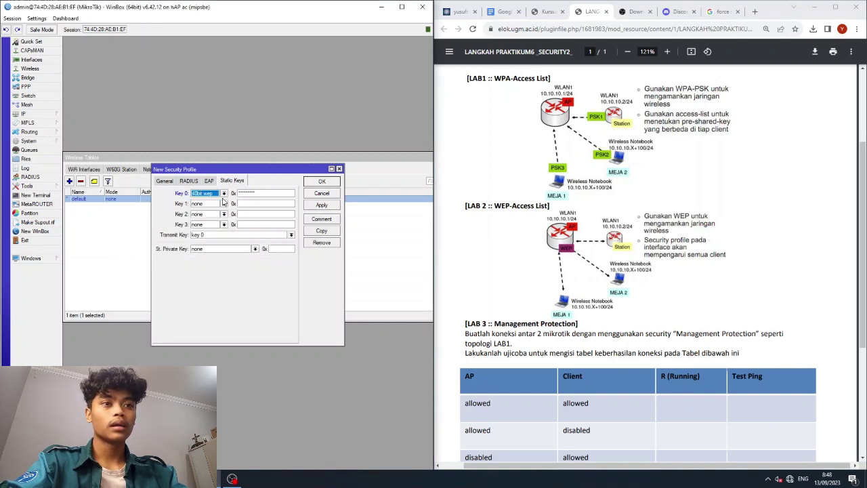
double_click(252, 194)
type("1")
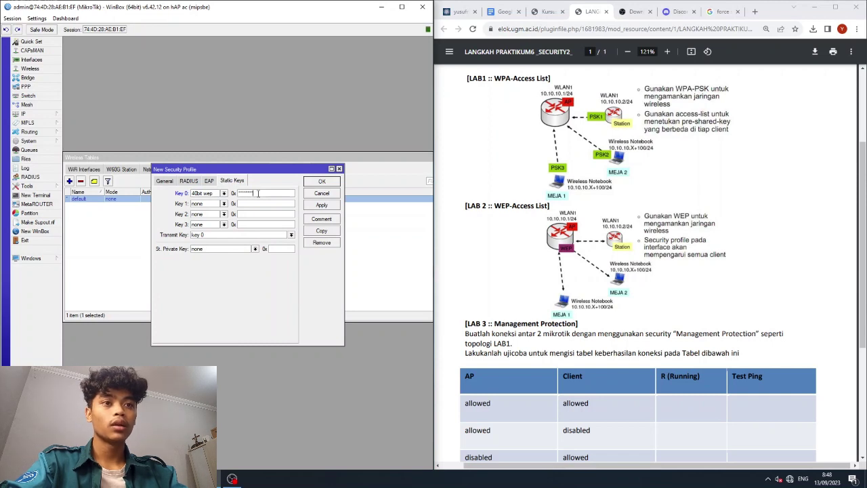
left_click(309, 205)
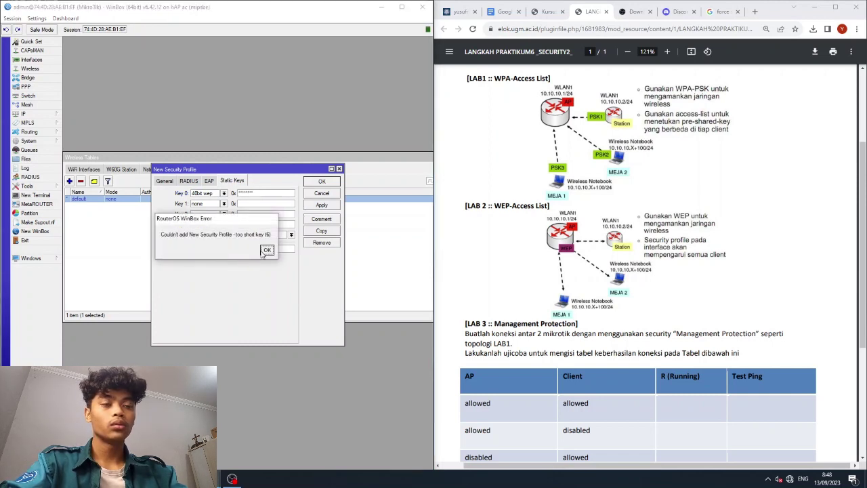
left_click(267, 250)
double_click(279, 193)
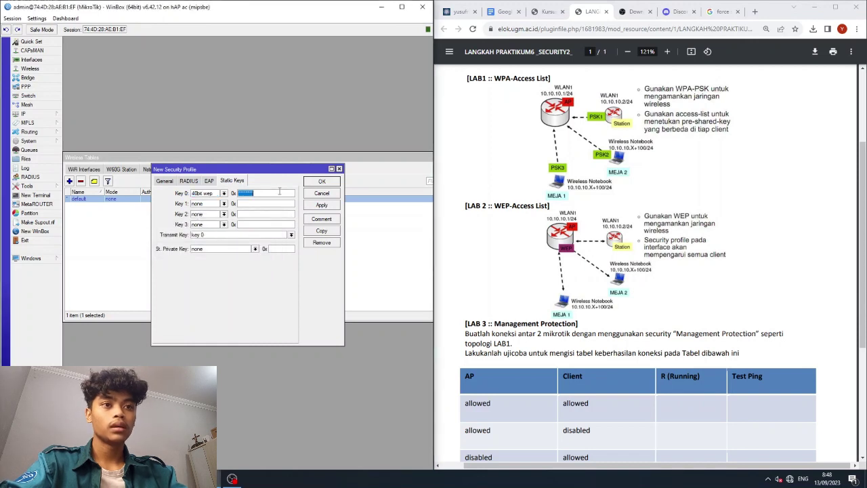
type("1234567")
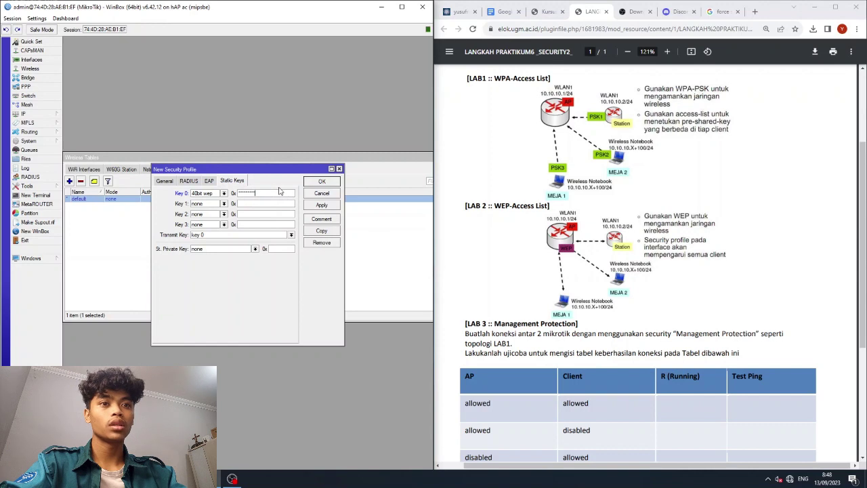
left_click(307, 206)
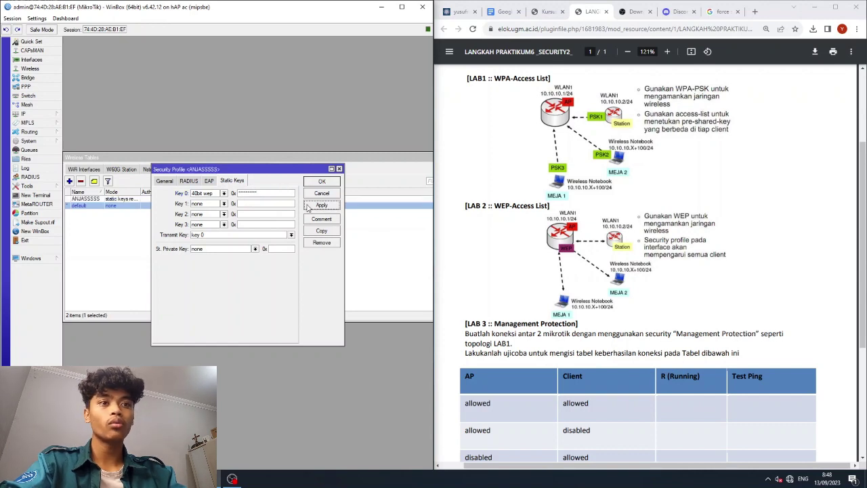
left_click(339, 169)
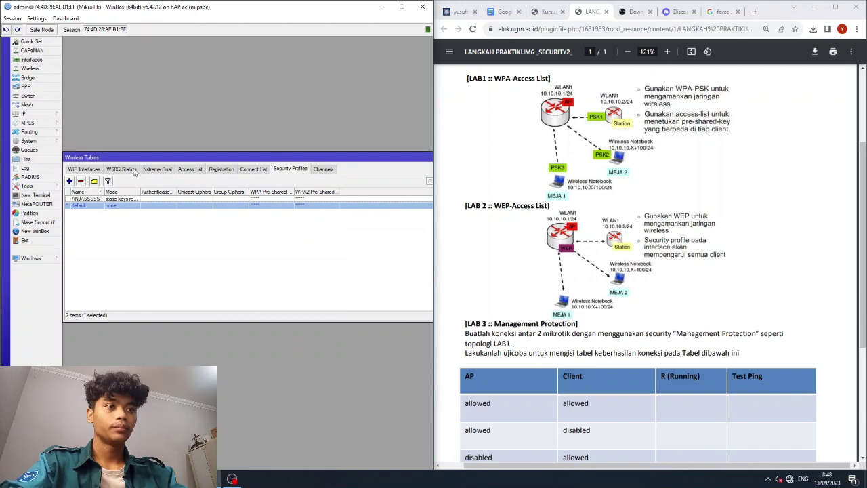
Set wlan1's security profile to ANJASSSSS and apply it.
left_click(221, 170)
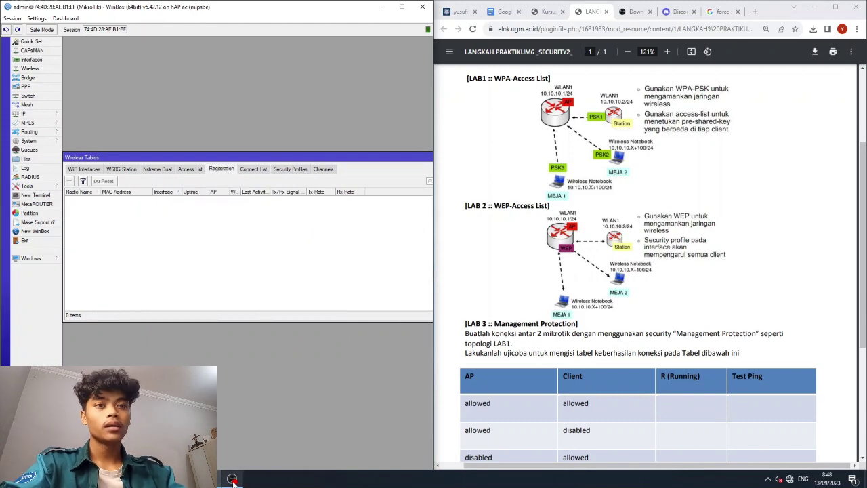
left_click(232, 479)
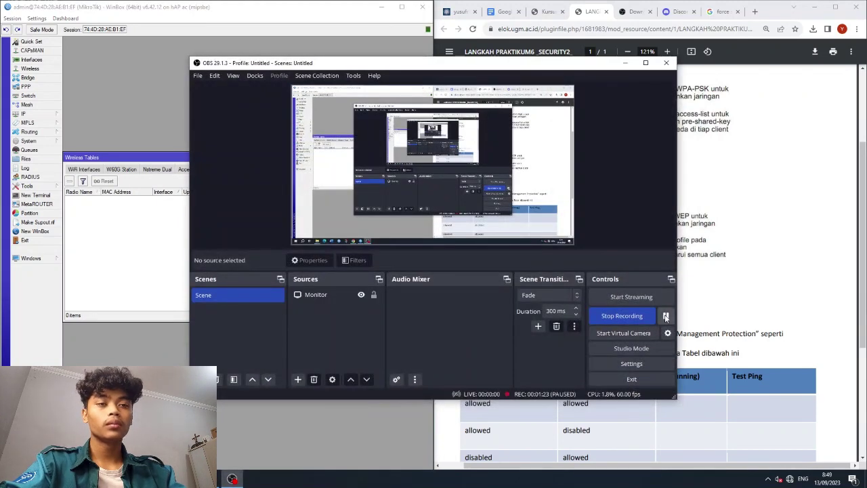
left_click(625, 63)
left_click(99, 170)
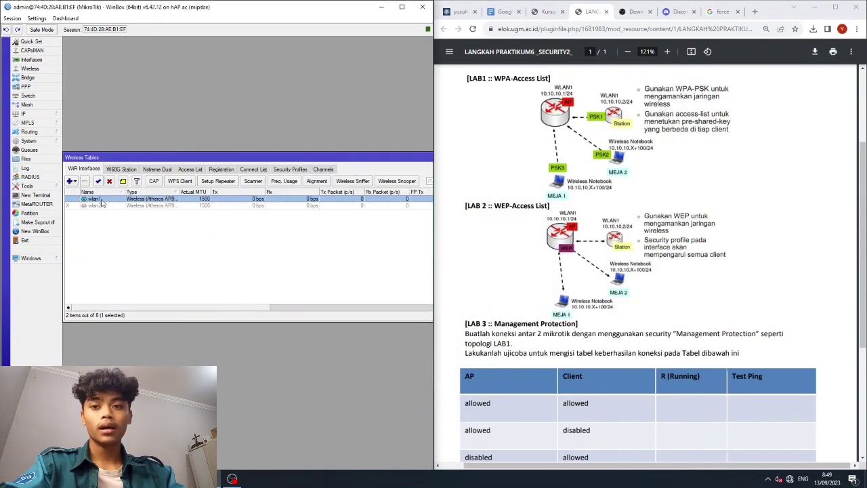
double_click(95, 200)
left_click(209, 224)
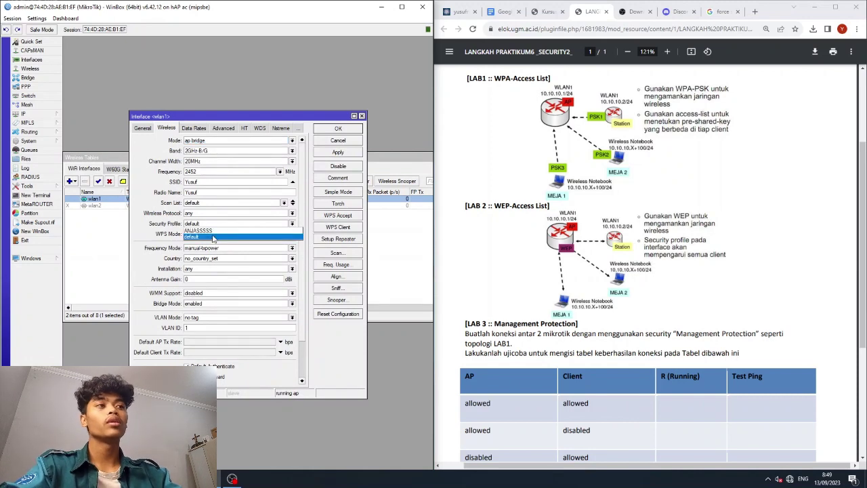
left_click(217, 230)
left_click(338, 151)
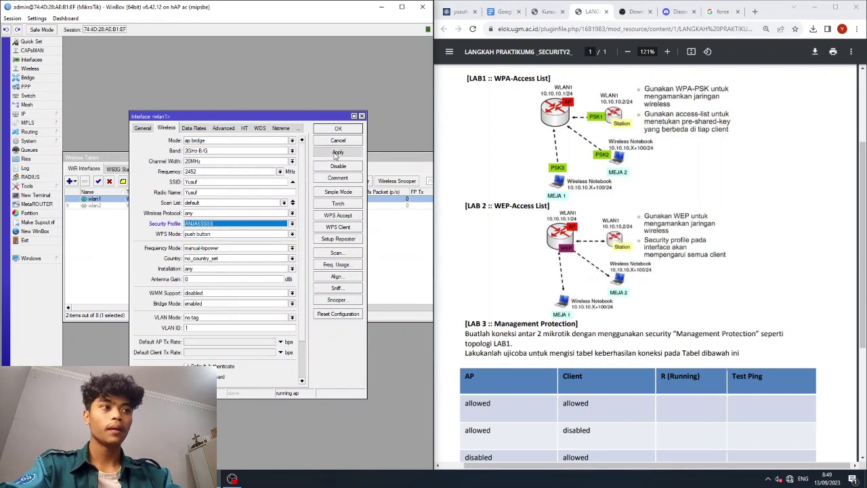
left_click(338, 129)
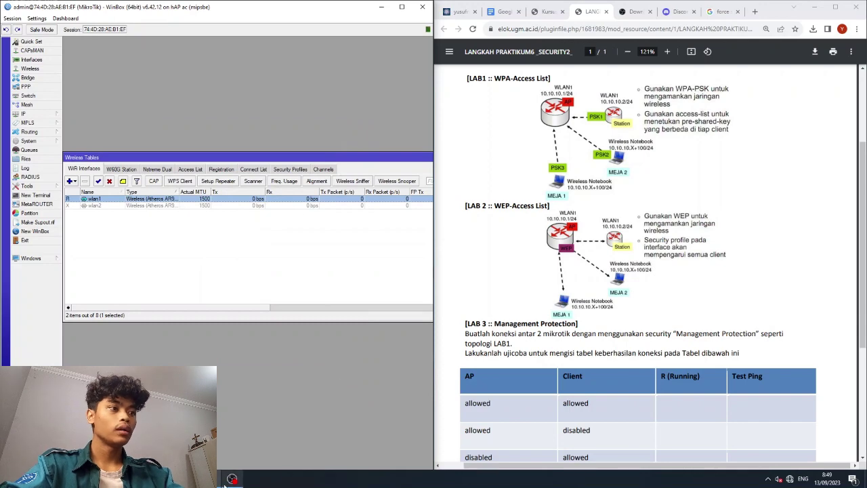
Check the registration list for the client now connected on wlan1.
left_click(221, 168)
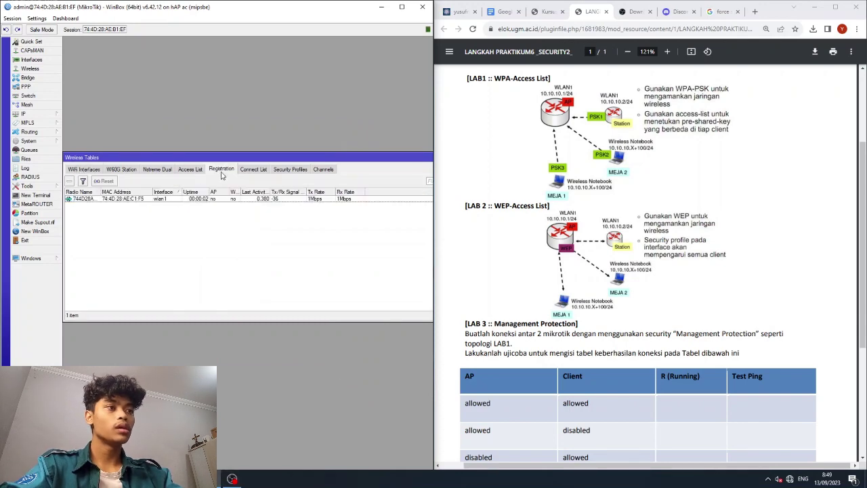
left_click(122, 199)
key("alt+Tab")
left_click(625, 62)
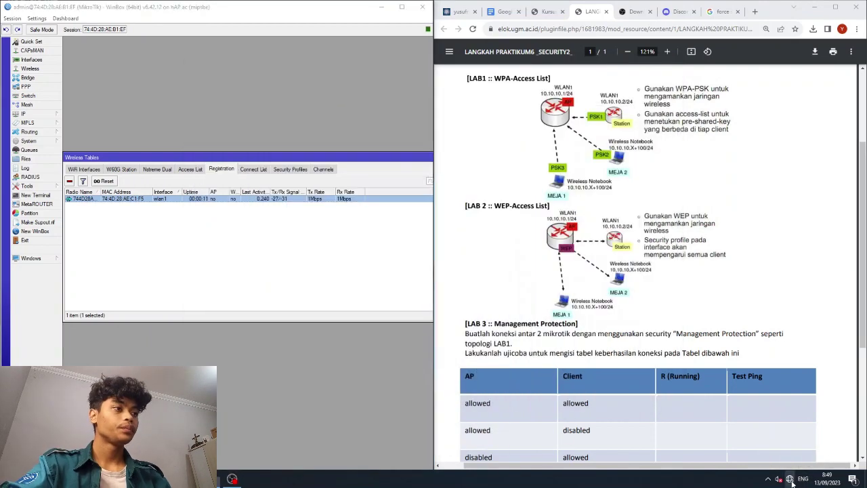
Forget the laptop's previously saved Wi-Fi network.
left_click(791, 477)
scroll(760, 371, "down", 10)
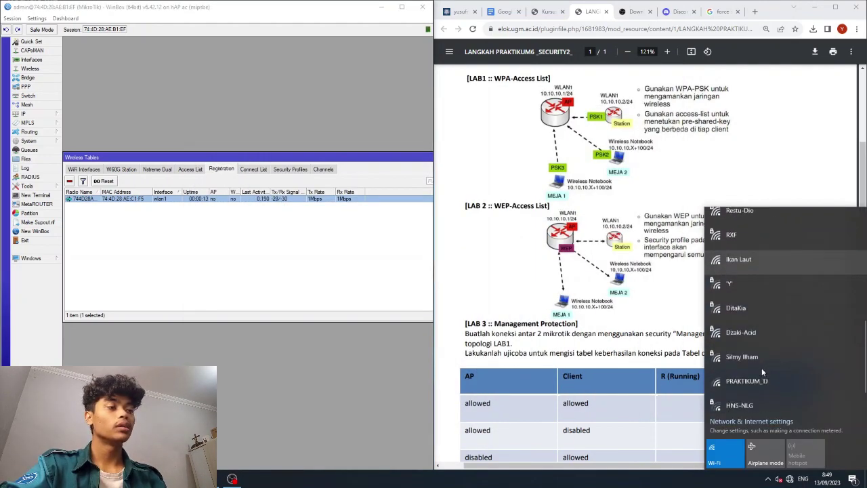
left_click(729, 397)
right_click(730, 398)
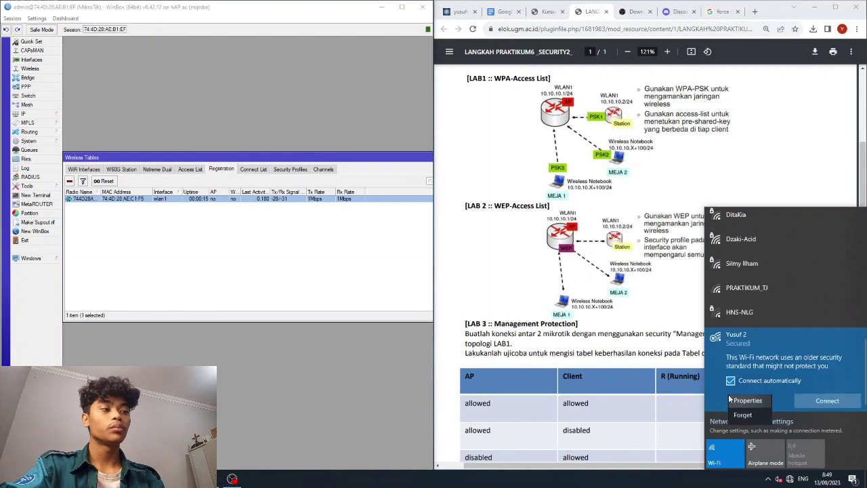
left_click(743, 431)
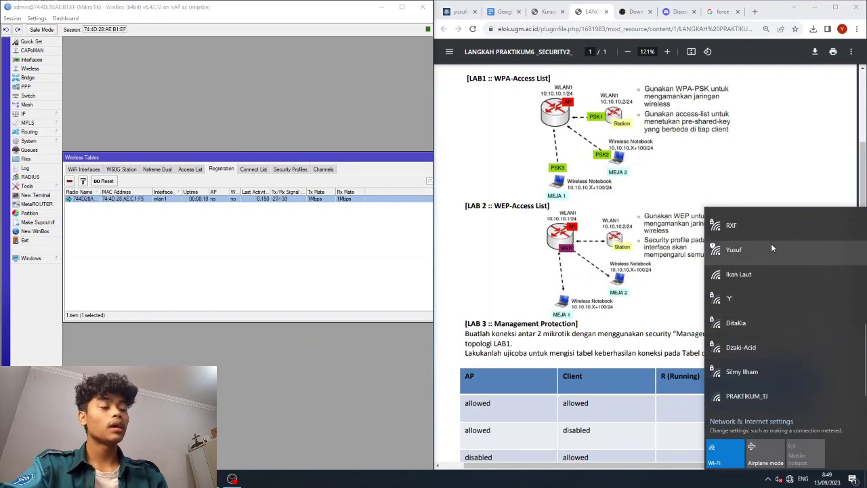
Join the router's WEP network with its key, allow discoverability, and recheck WinBox registrations.
left_click(714, 249)
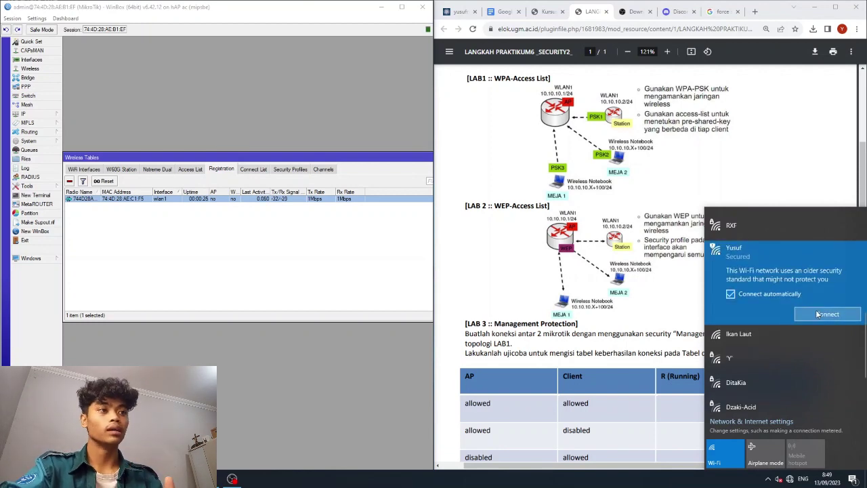
left_click(818, 314)
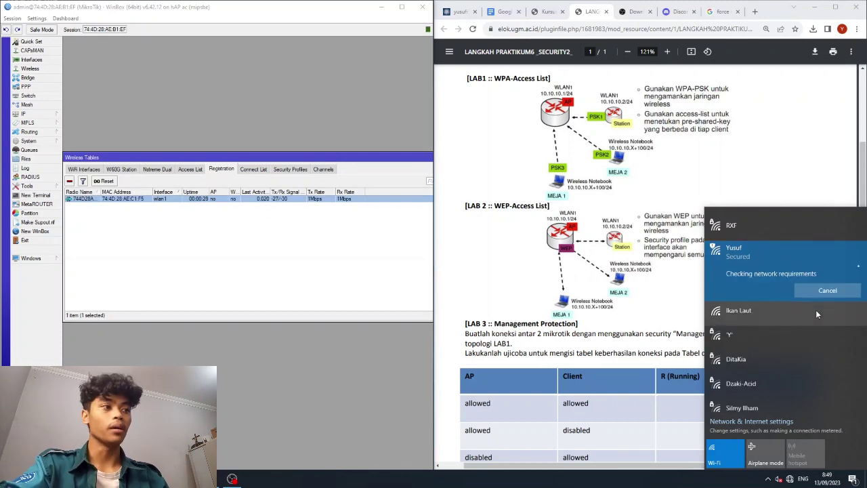
type("••••••••••")
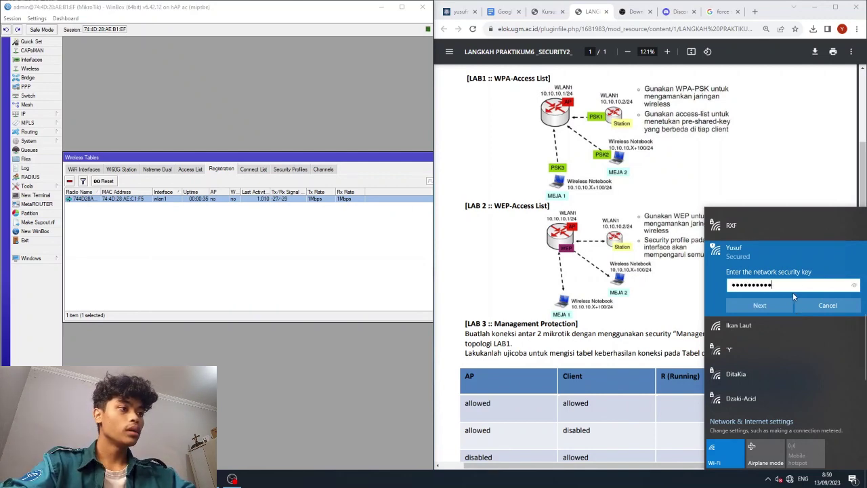
left_click(856, 286)
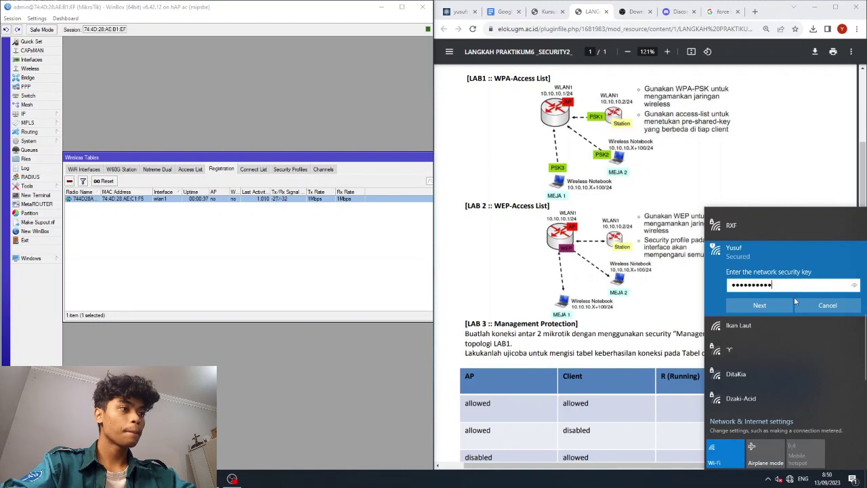
left_click(764, 306)
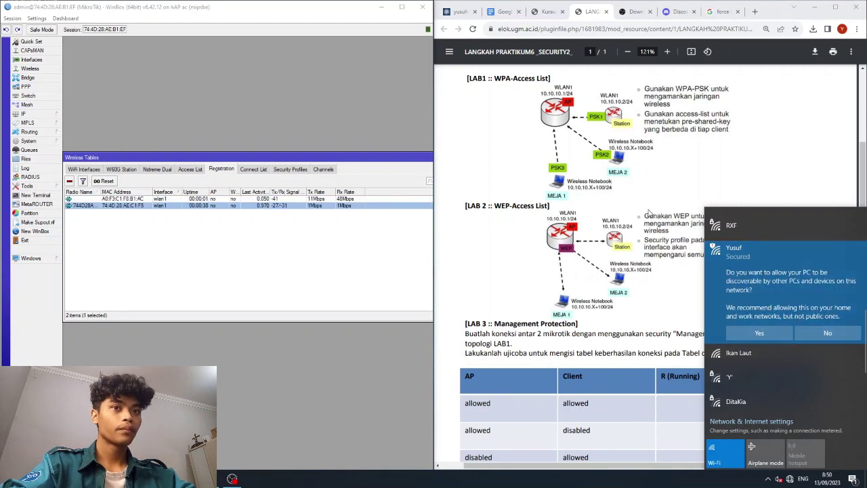
left_click(756, 333)
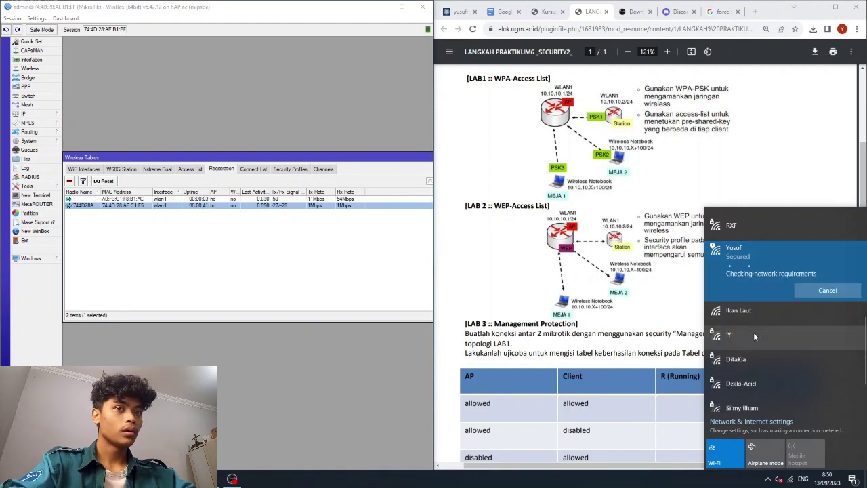
scroll(754, 332, "down", 3)
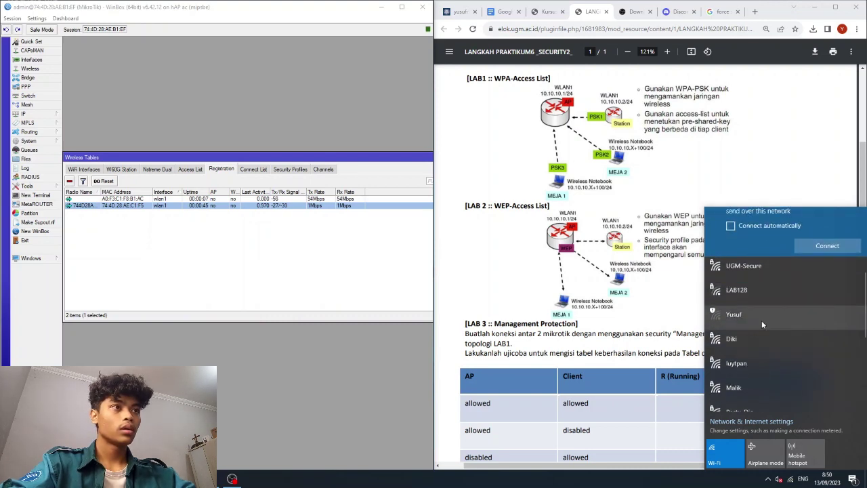
left_click(761, 321)
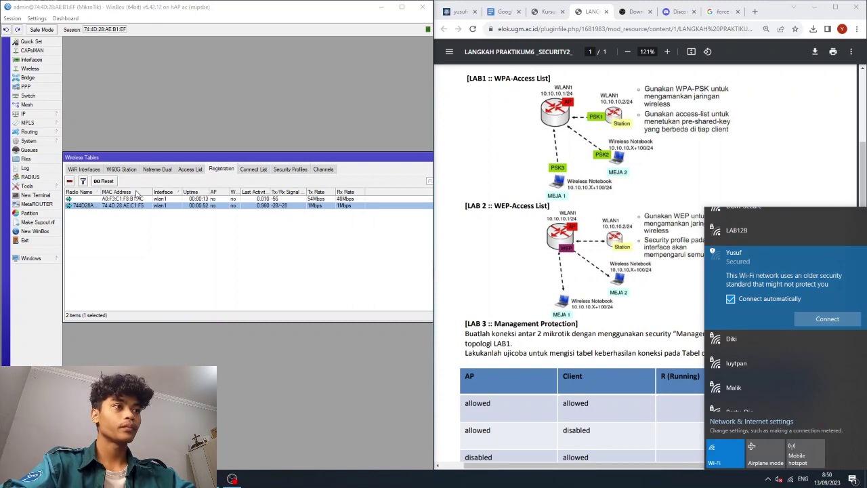
left_click(113, 199)
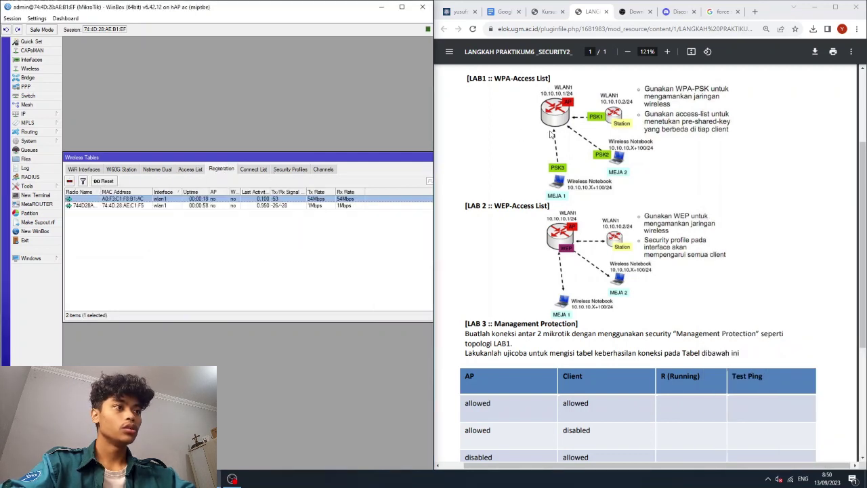
left_click(754, 11)
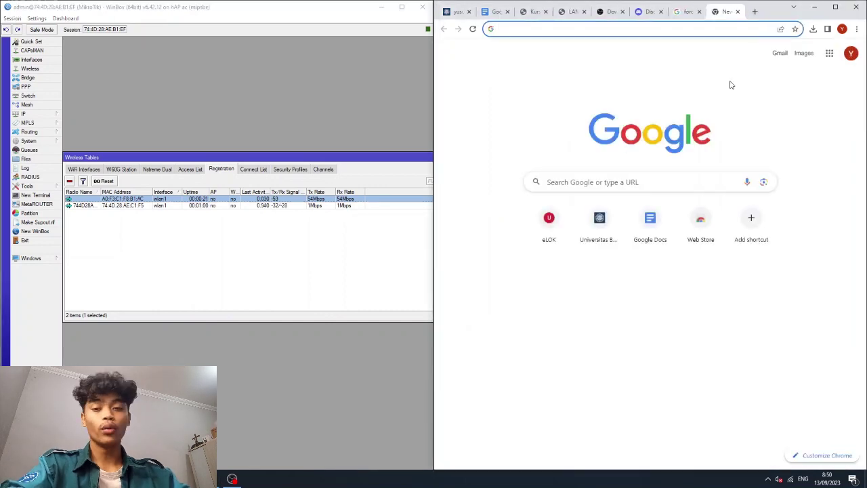
type("yo")
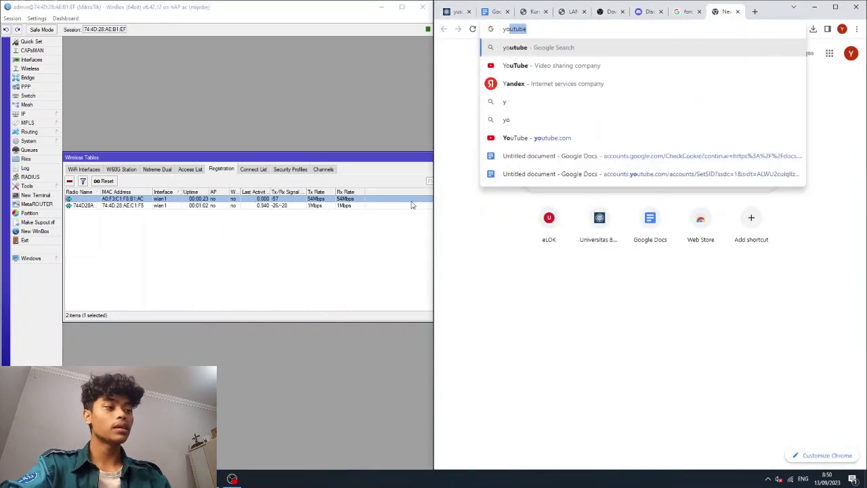
key("Return")
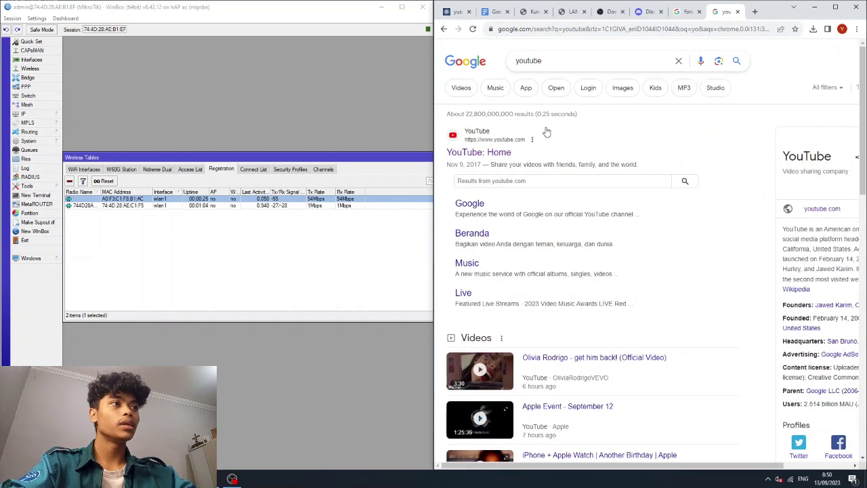
left_click(481, 153)
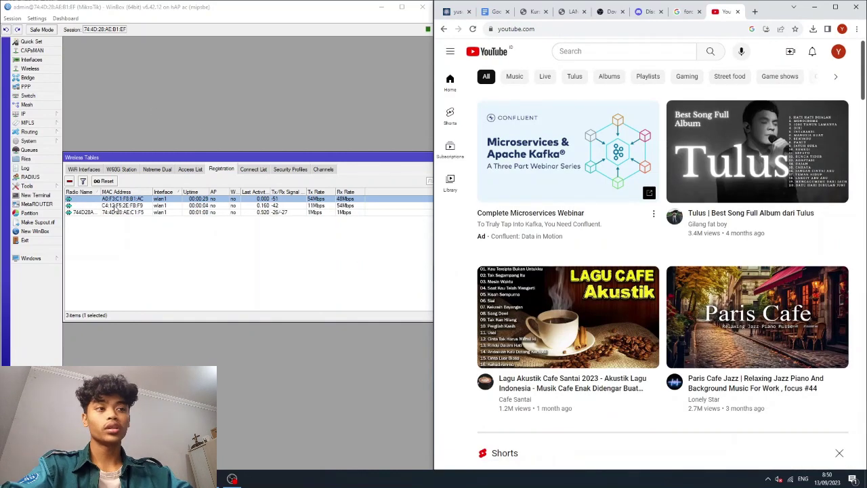
left_click(122, 206)
left_click(126, 194)
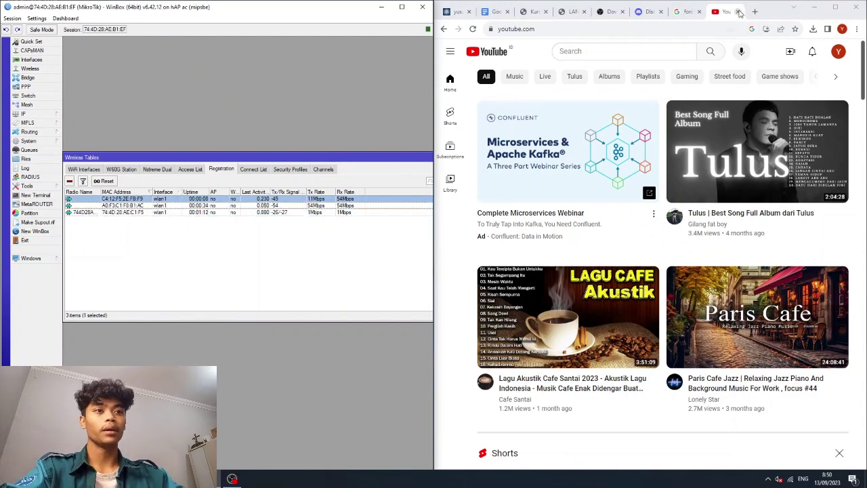
left_click(740, 11)
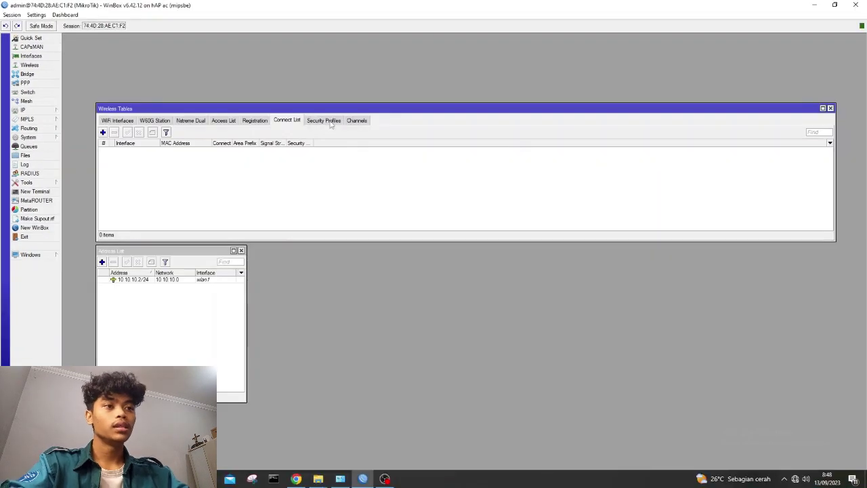
Set the second router's default security profile mode to static keys required.
left_click(323, 119)
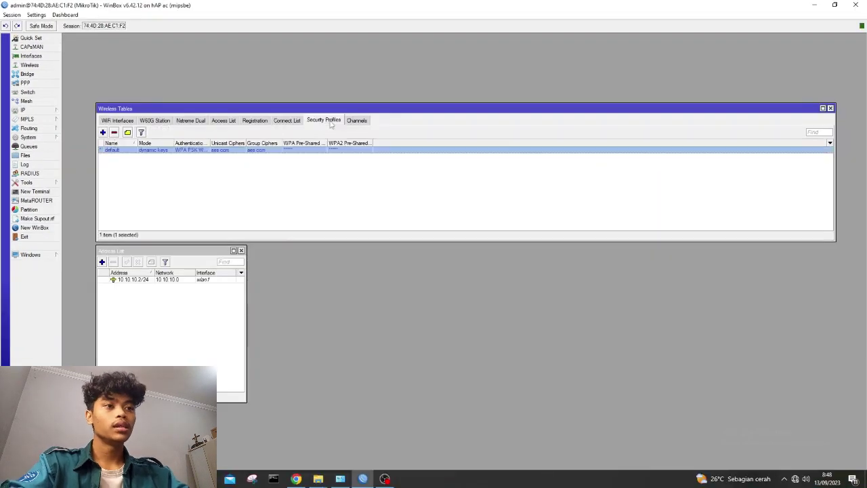
double_click(124, 150)
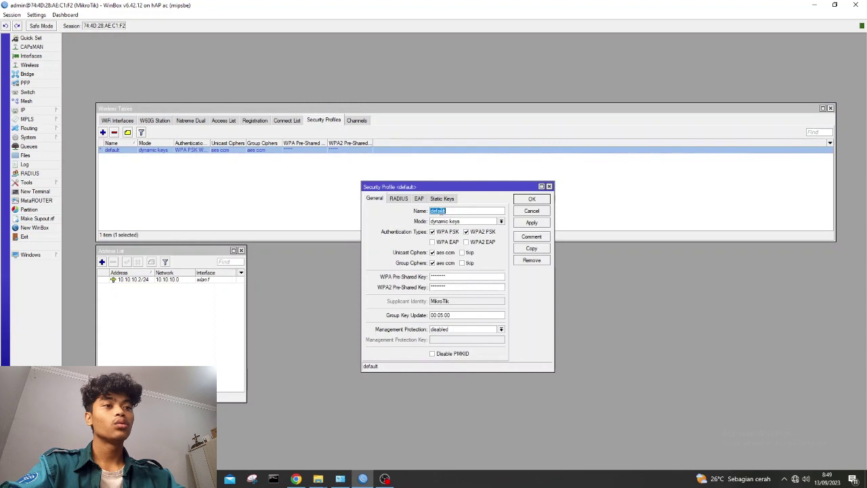
left_click(464, 222)
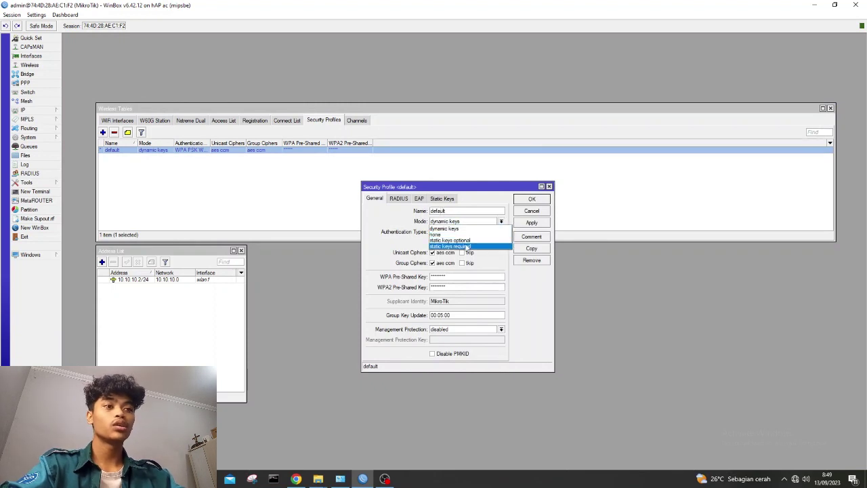
left_click(468, 246)
Make Key 0 a 40bit wep key with a hex value and save the profile.
left_click(422, 198)
left_click(441, 198)
left_click(434, 211)
left_click(412, 220)
left_click(453, 211)
type("12345")
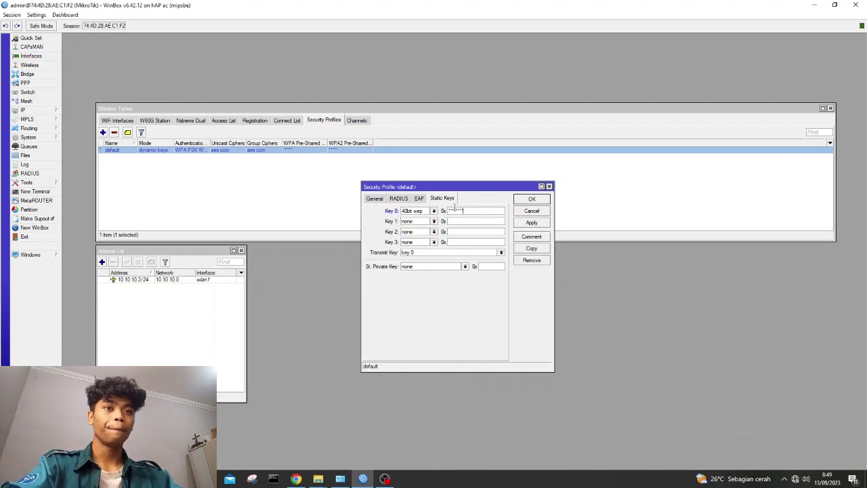
left_click(542, 223)
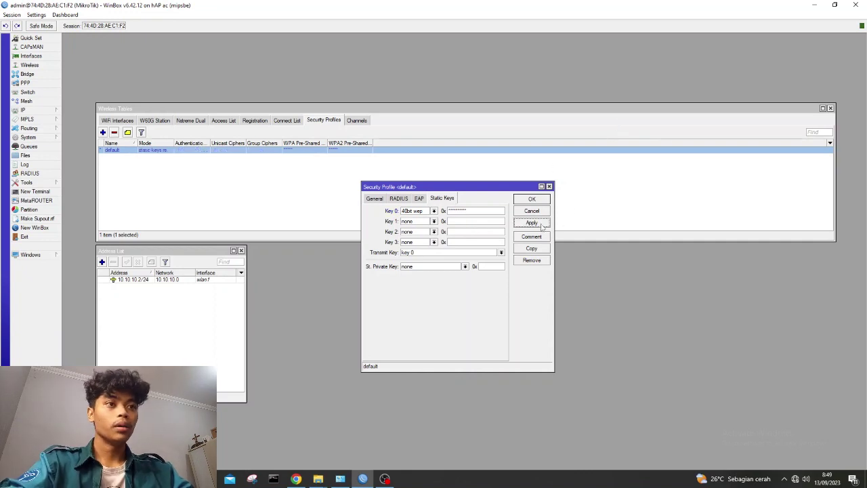
left_click(539, 202)
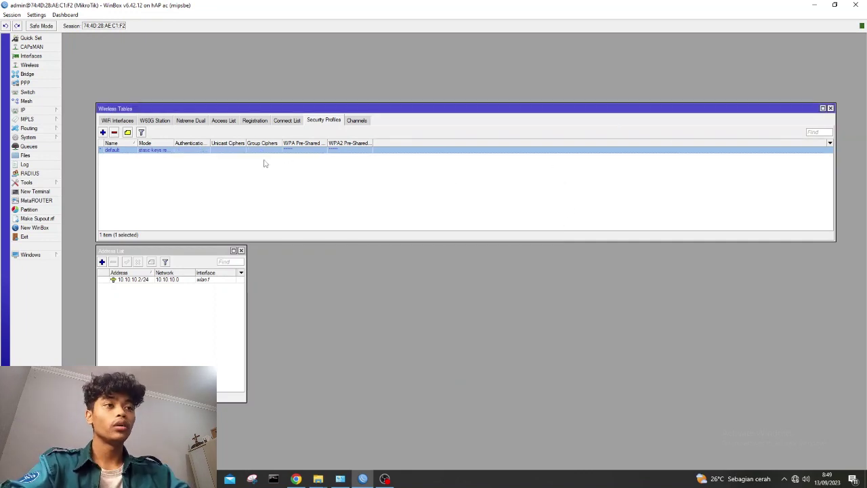
Bring up the Windows Wi-Fi network list and turn Wi-Fi off and back on.
key("alt+Tab")
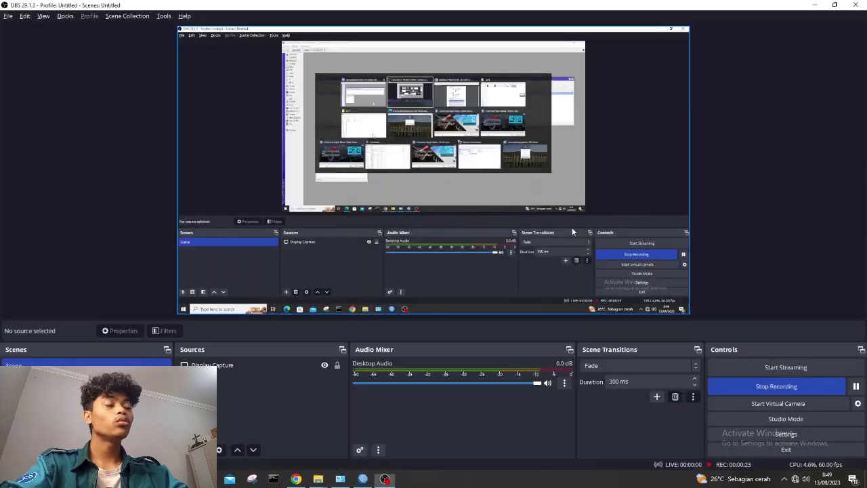
key("alt+Tab")
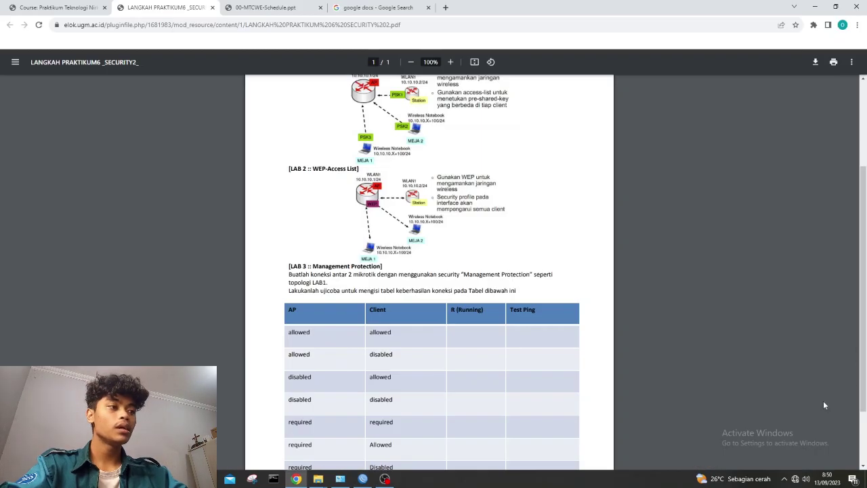
left_click(795, 478)
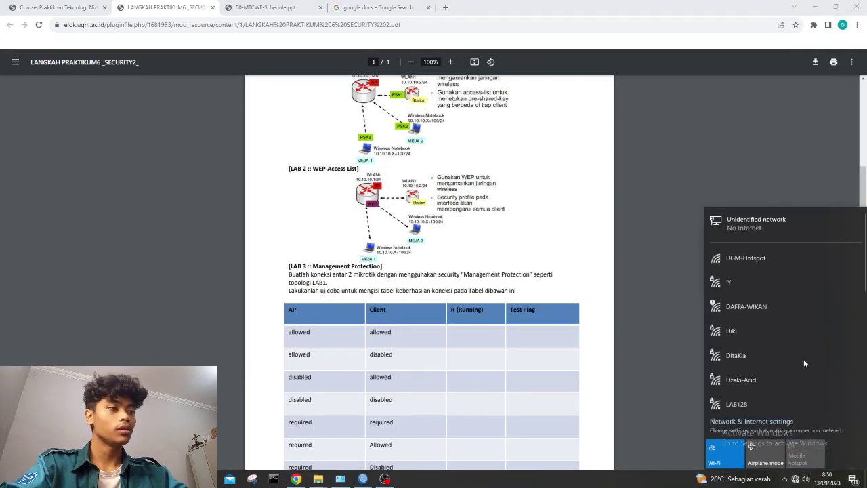
scroll(791, 331, "down", 3)
left_click(732, 448)
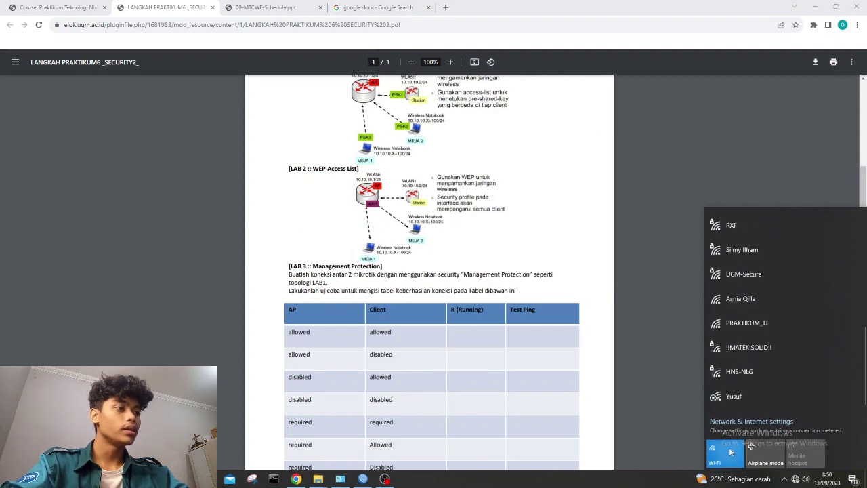
left_click(738, 446)
scroll(807, 318, "down", 5)
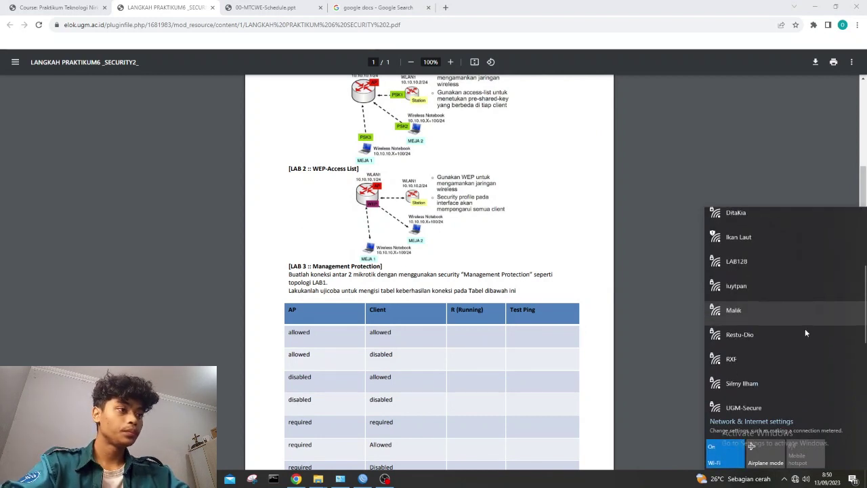
scroll(786, 342, "up", 5)
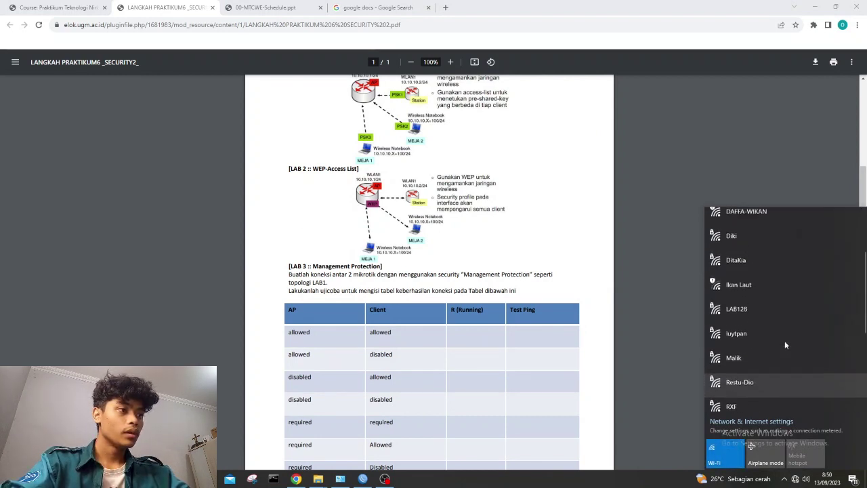
scroll(784, 344, "down", 5)
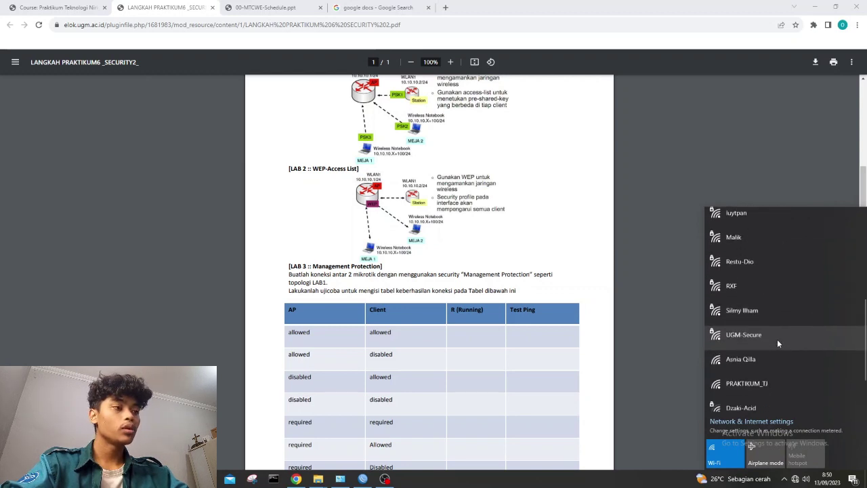
Connect the laptop to the router's secured network with its security key, then dismiss the flyout.
left_click(749, 394)
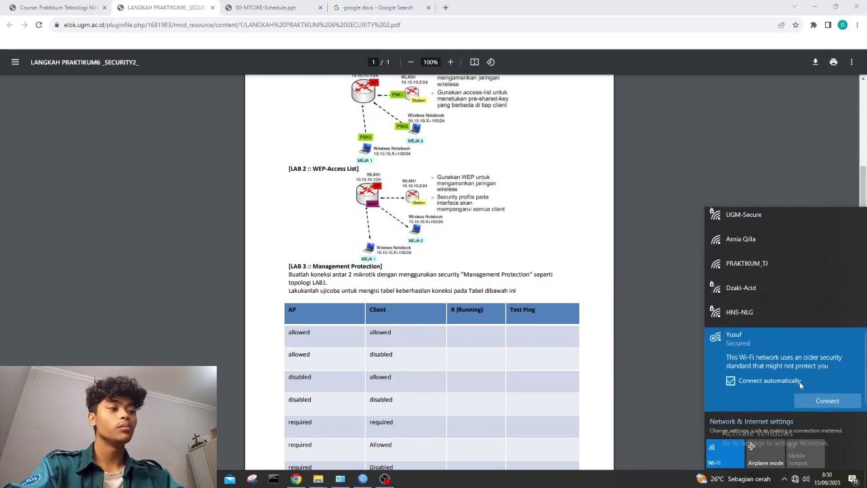
left_click(818, 401)
type("1")
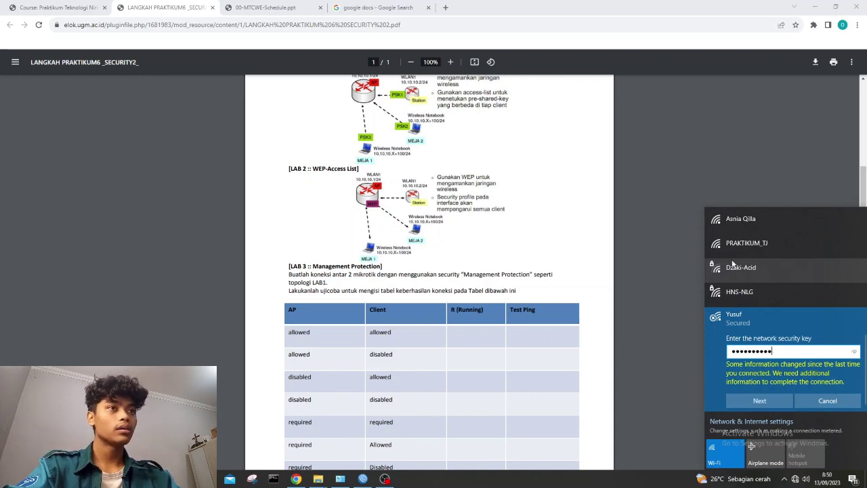
left_click(855, 351)
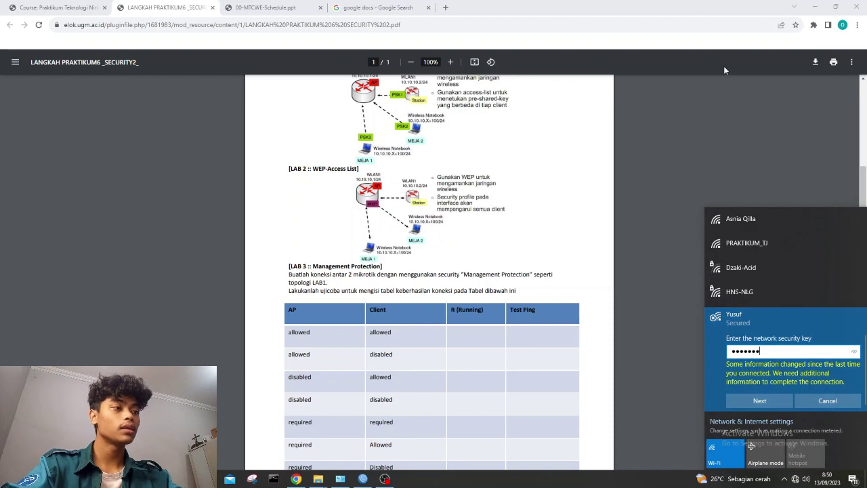
type("369")
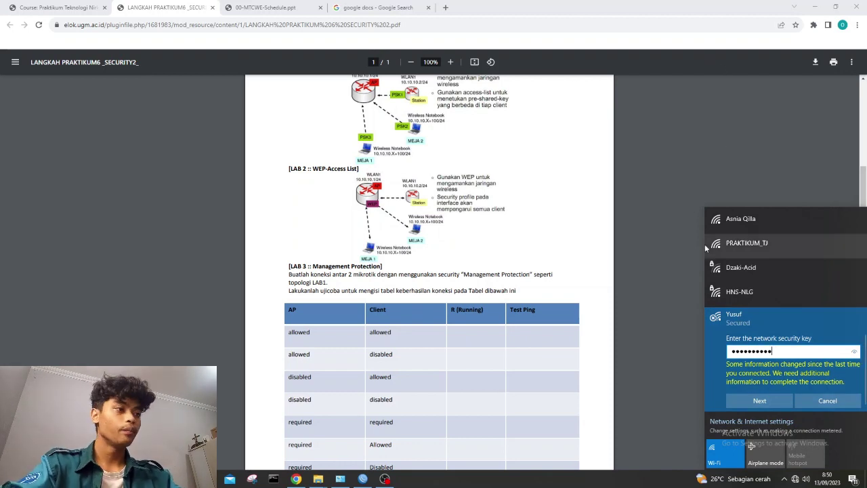
left_click(769, 400)
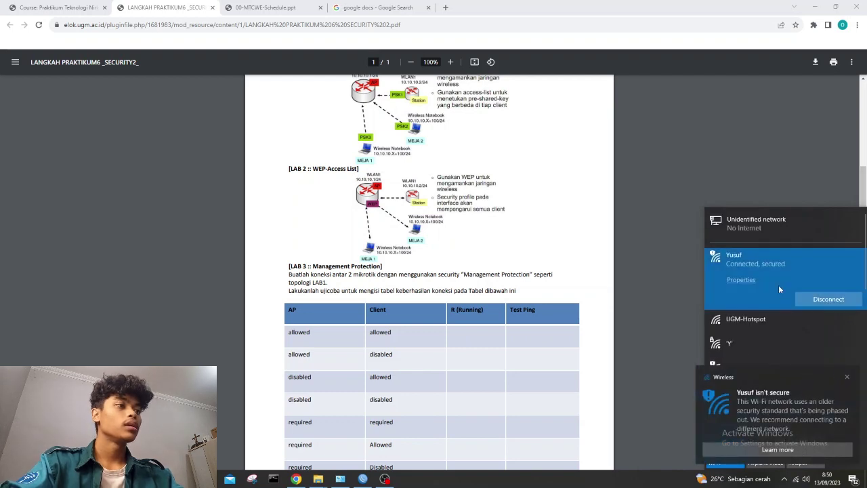
left_click(849, 378)
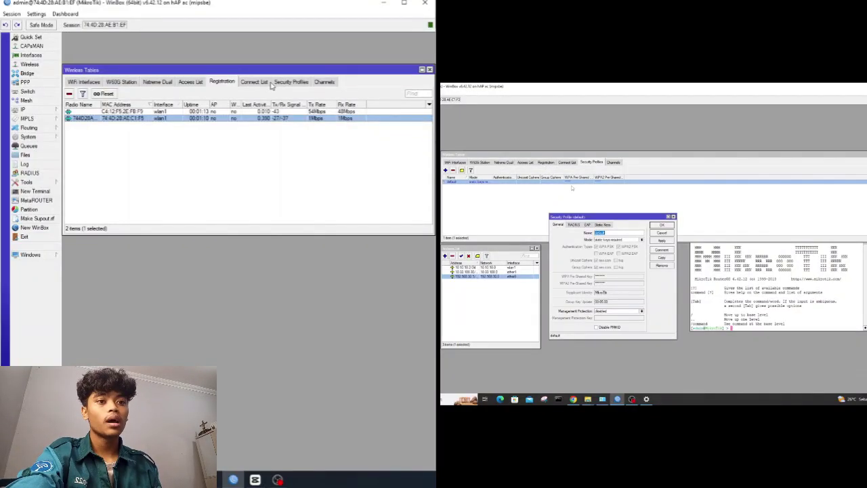
Change the static-keys profile's Management Protection from disabled to allowed, then open a New Terminal.
left_click(268, 81)
left_click(283, 82)
double_click(193, 112)
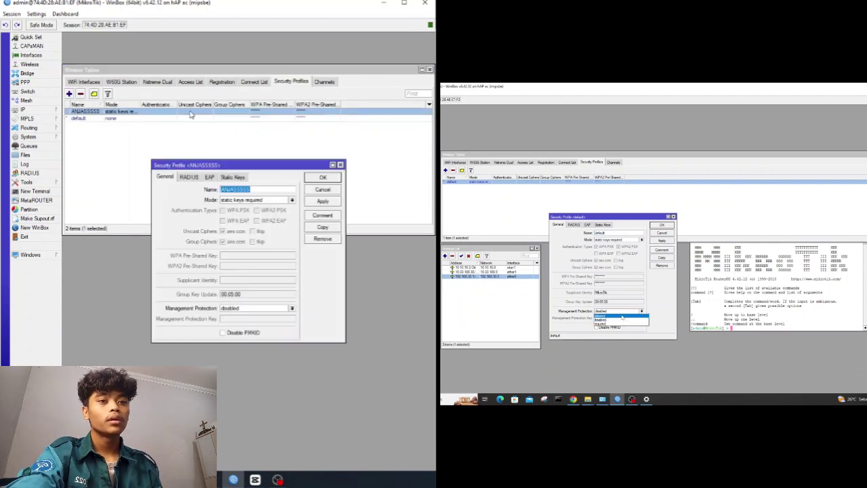
left_click(251, 309)
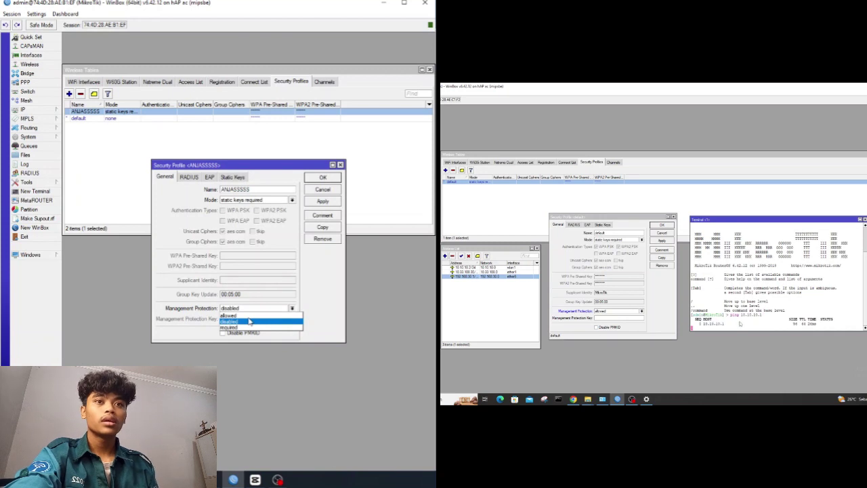
left_click(249, 316)
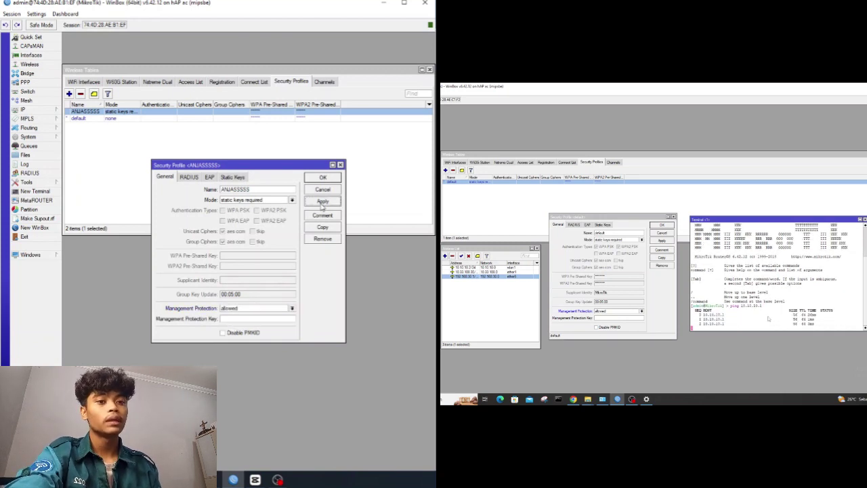
left_click(331, 178)
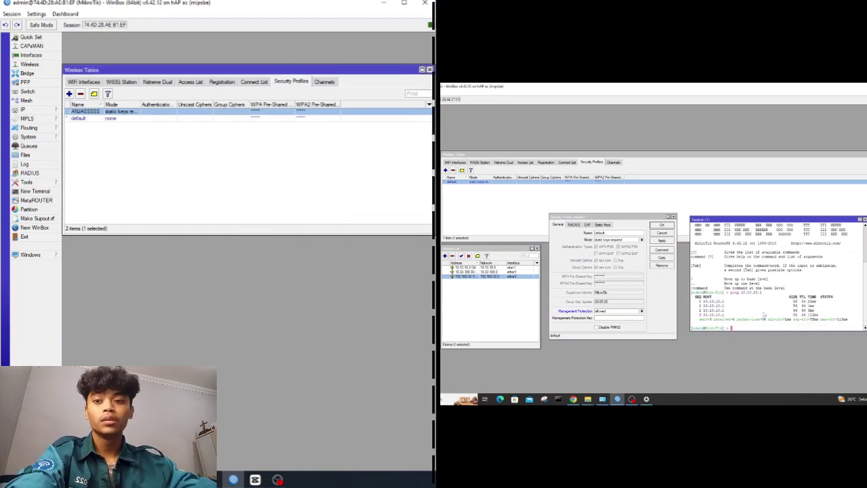
left_click(35, 191)
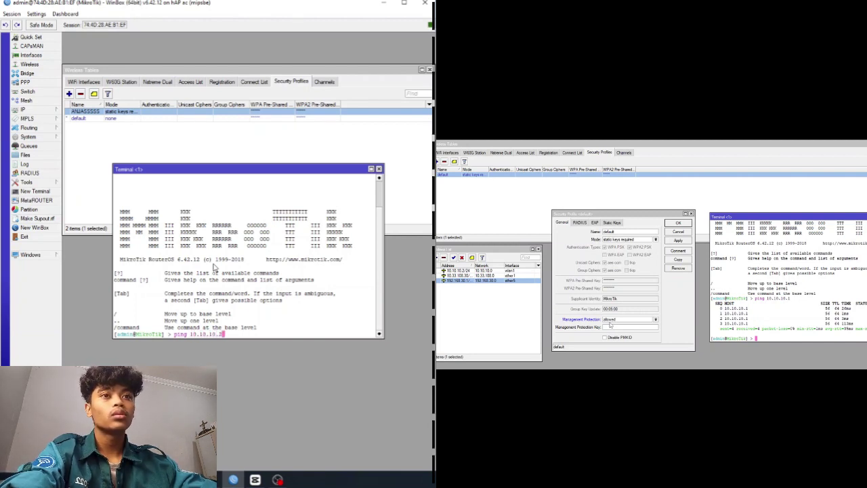
Ping 10.10.10.2 briefly, then reopen the static-keys profile to check its settings.
key("Return")
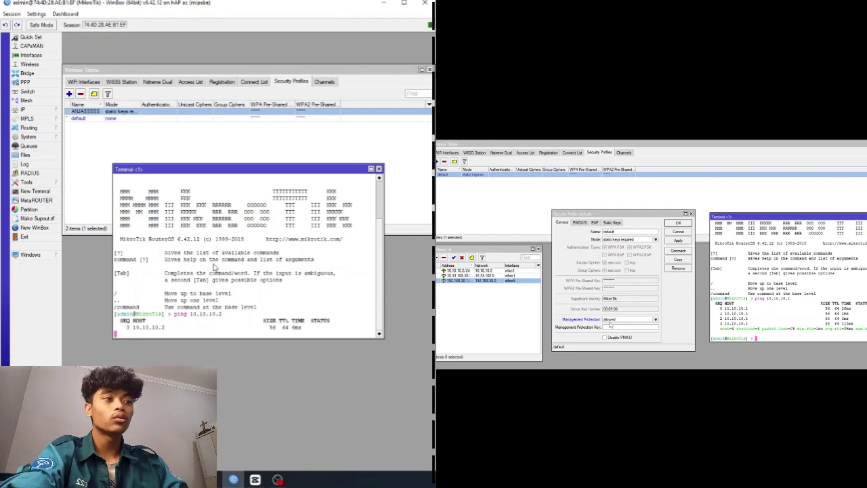
key("ctrl+c")
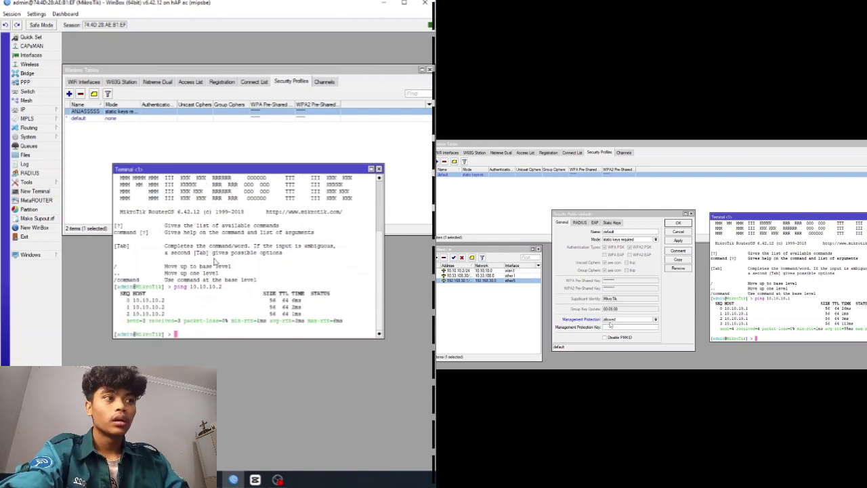
left_click(298, 129)
double_click(246, 112)
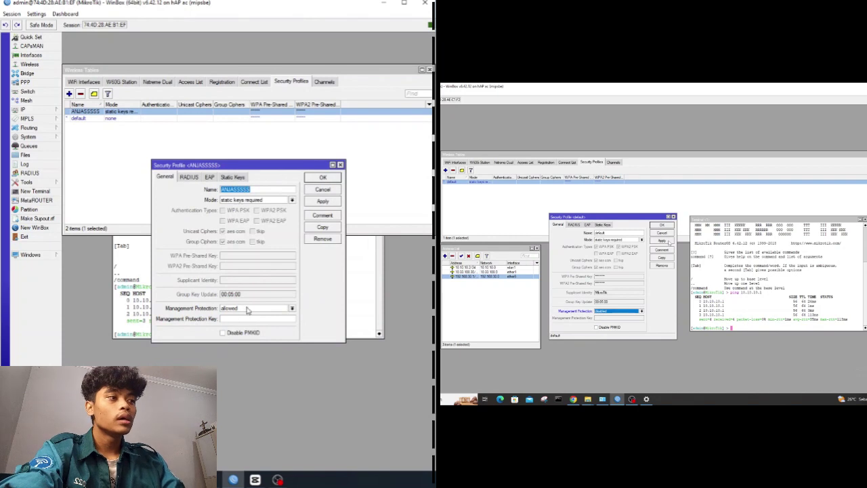
left_click(326, 179)
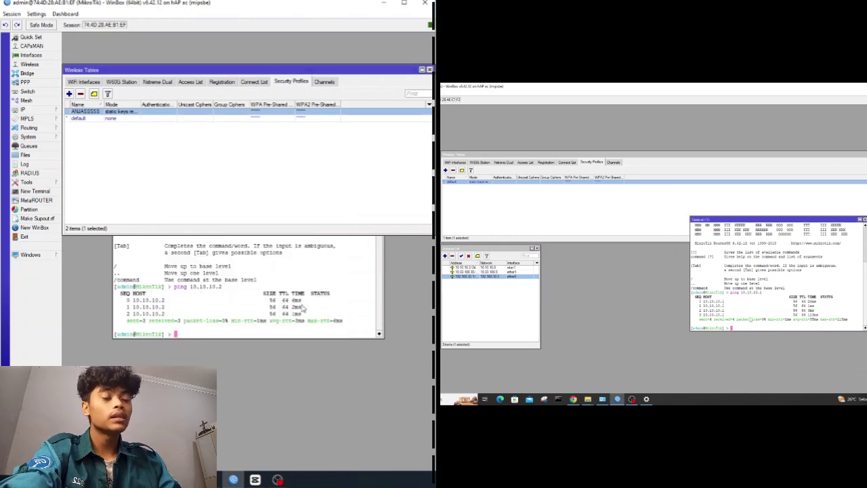
Re-run ping 10.10.10.2 and stop it after 4 of 4 replies with 0% loss.
left_click(306, 303)
key("Up")
key("Return")
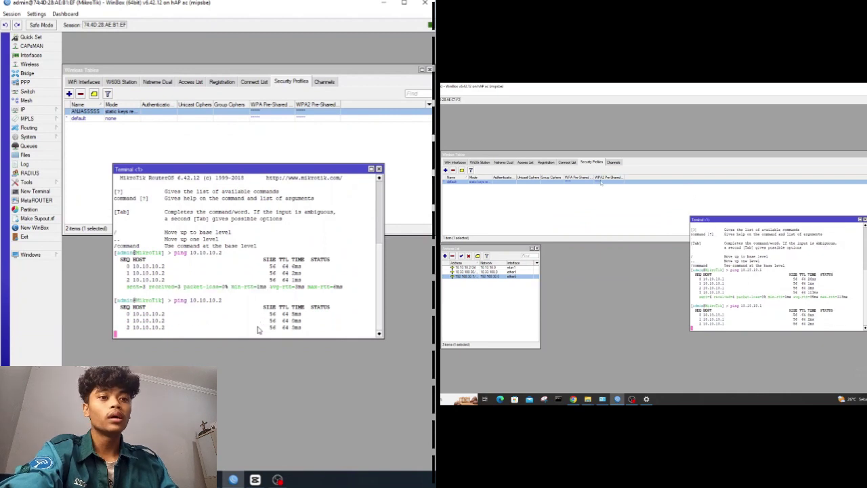
key("ctrl+c")
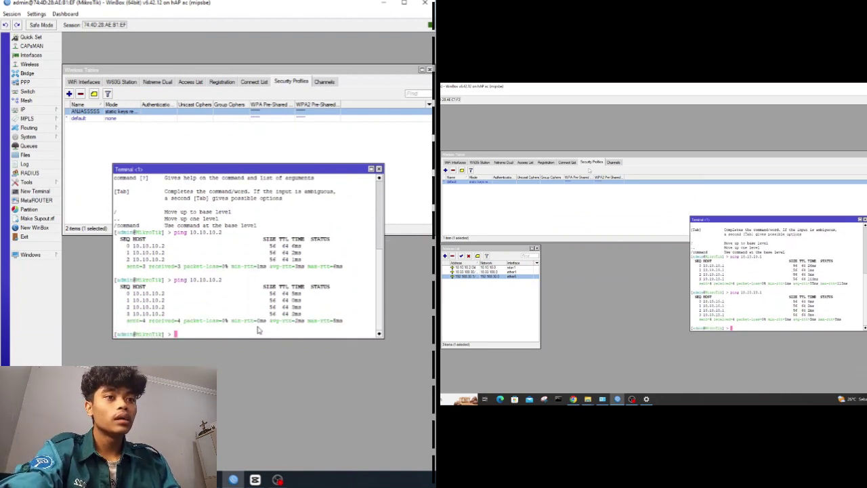
Set the static-keys profile's Management Protection to disabled and apply it.
double_click(249, 114)
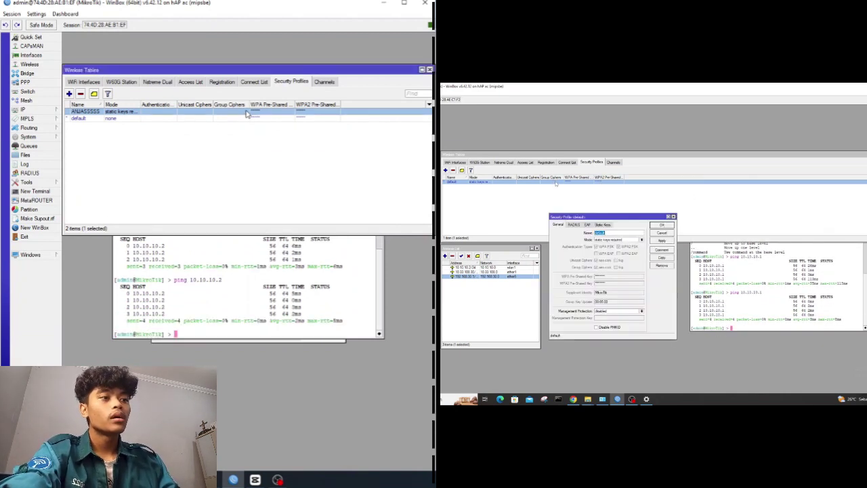
left_click(248, 311)
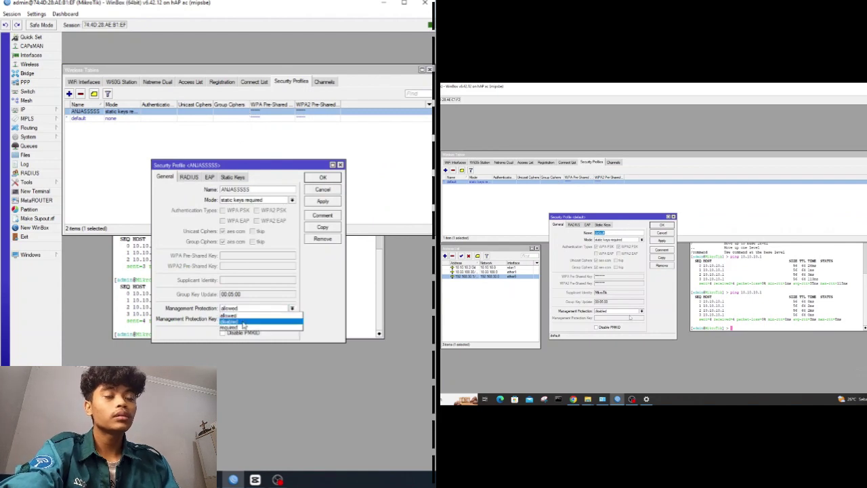
left_click(245, 323)
left_click(323, 202)
left_click(323, 177)
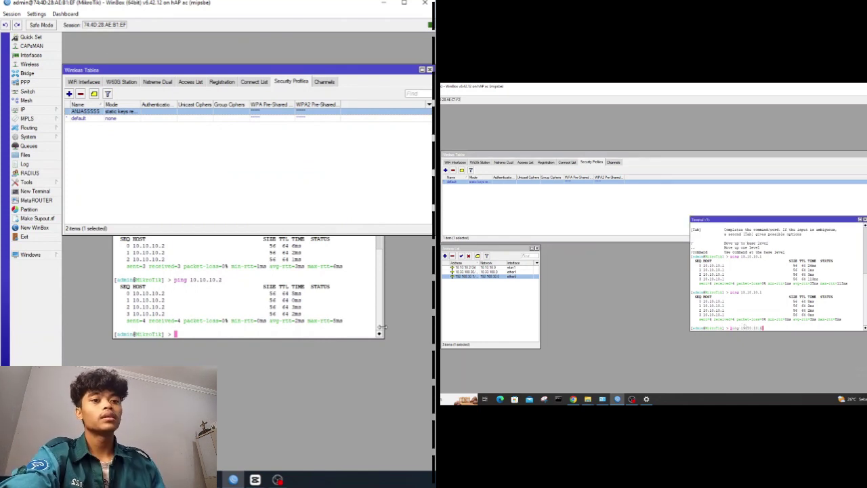
Re-run ping 10.10.10.2 and stop it after three timeouts with 100% loss.
left_click(174, 332)
key("Up")
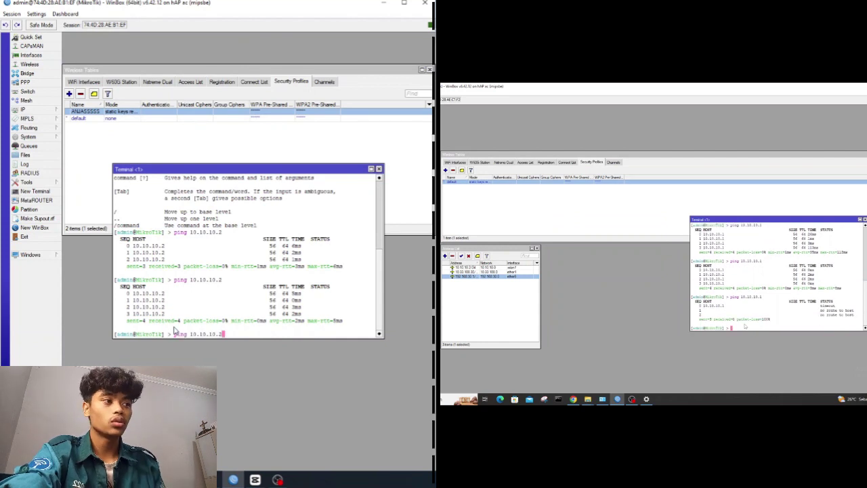
key("Return")
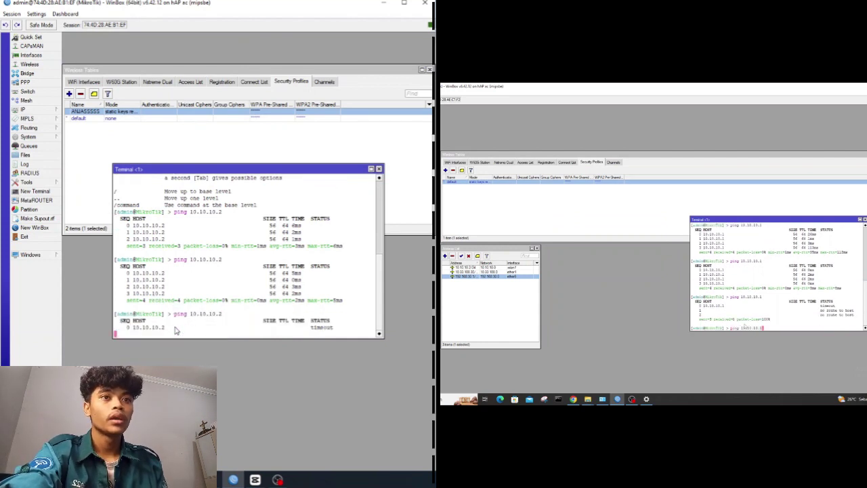
key("ctrl+c")
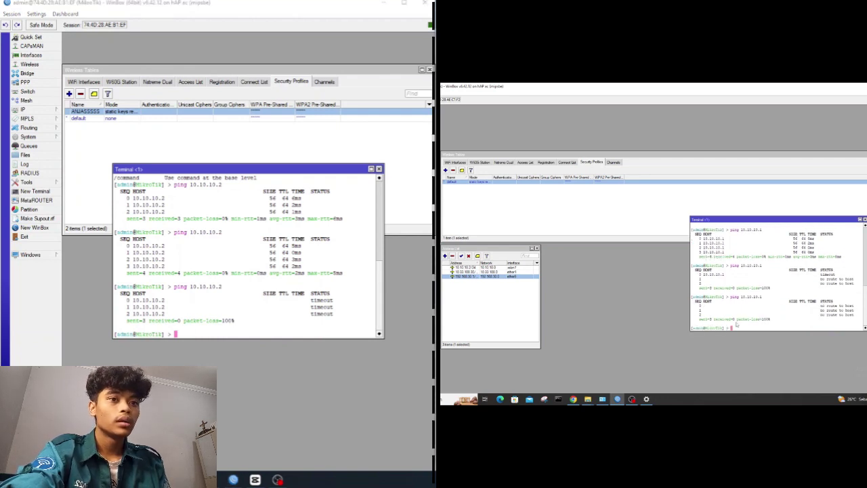
Inspect the wlan1 interface settings and the static-keys security profile without changing them.
left_click(83, 82)
double_click(95, 111)
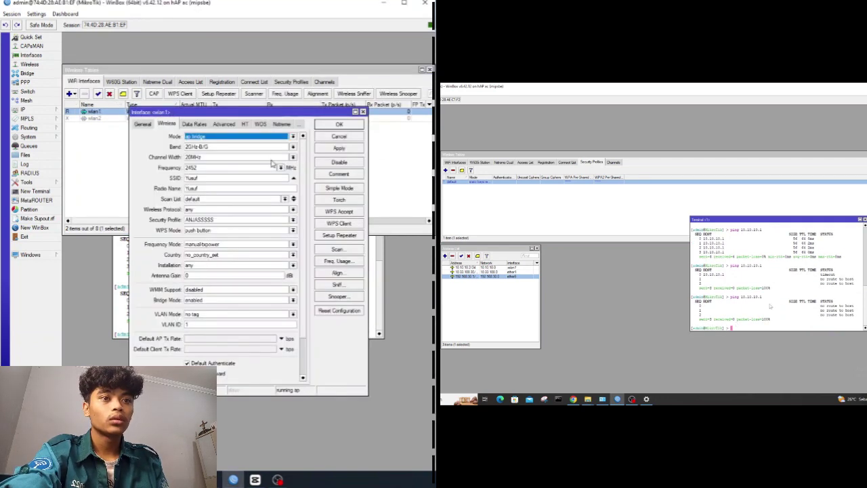
left_click(363, 111)
left_click(291, 82)
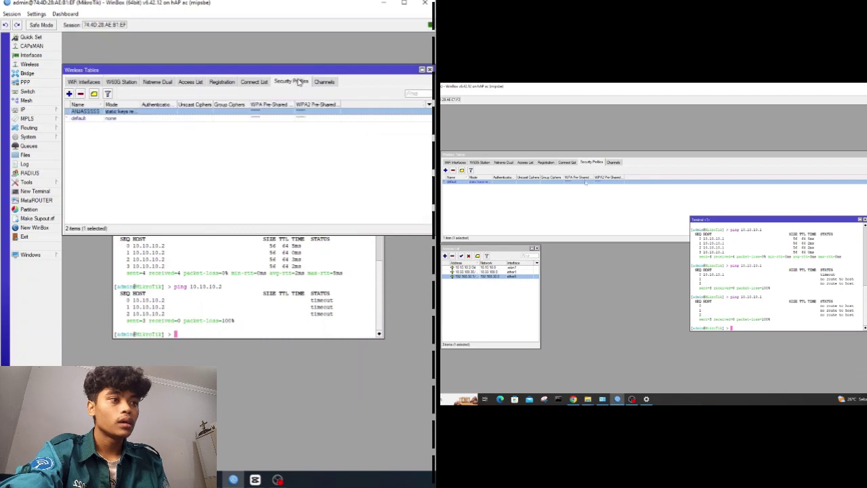
double_click(182, 115)
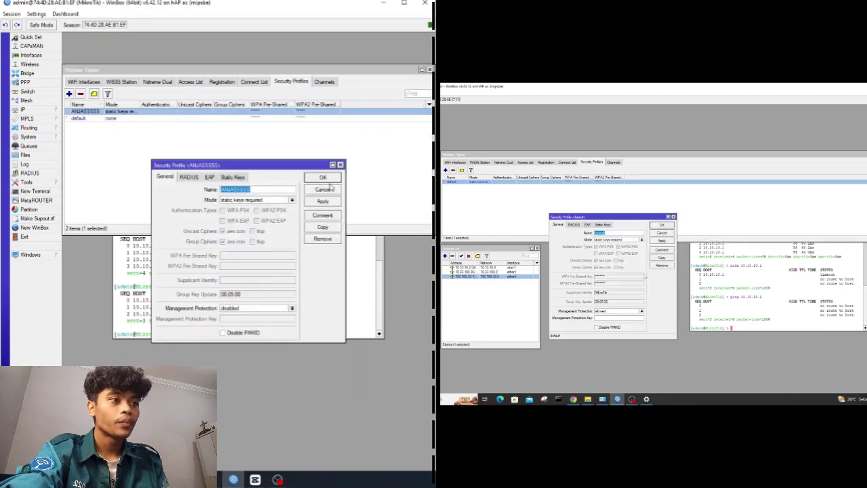
left_click(339, 163)
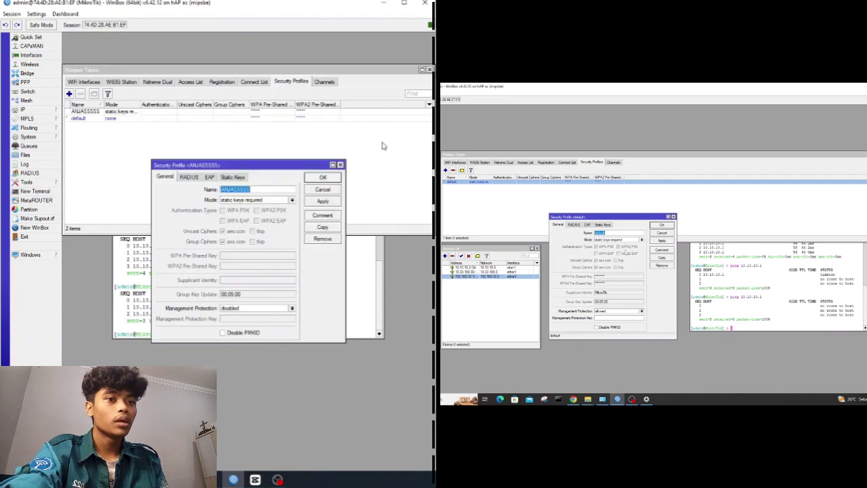
left_click(340, 165)
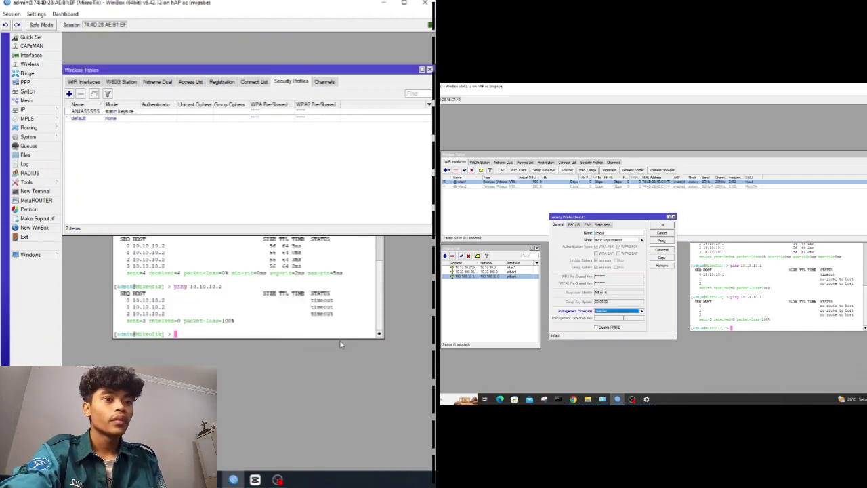
Re-run ping 10.10.10.2 for 3 of 3 replies with 0% loss, then close the terminal.
left_click(287, 325)
key("Up")
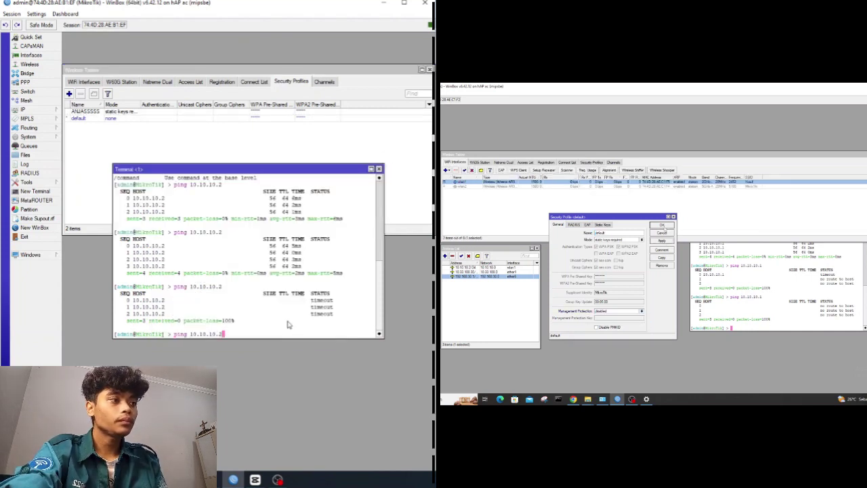
key("Return")
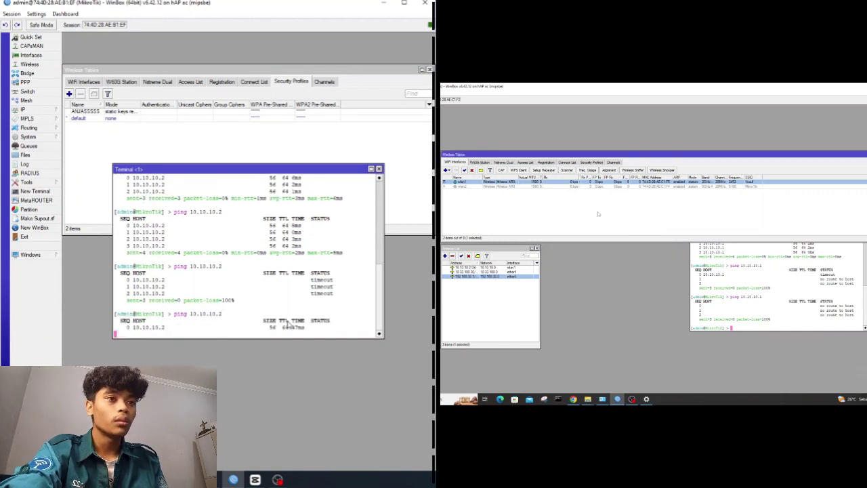
key("ctrl+c")
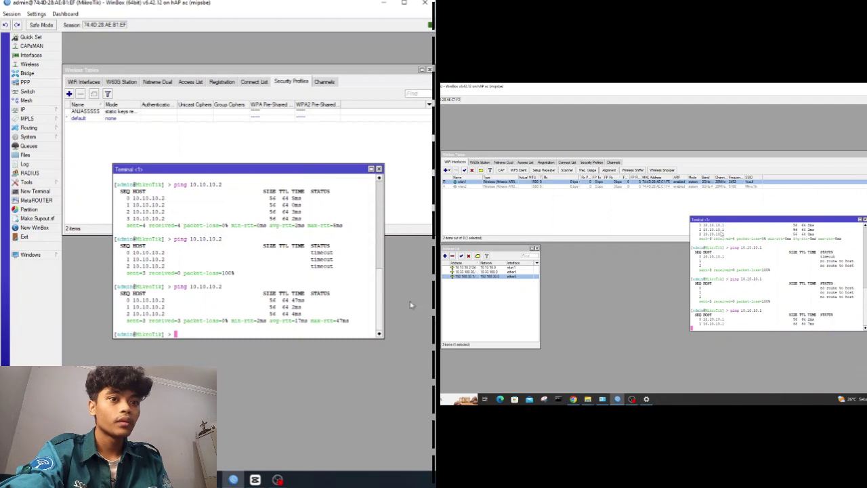
left_click(379, 169)
left_click(278, 106)
Set the static-keys profile's Management Protection to required and apply it.
double_click(275, 112)
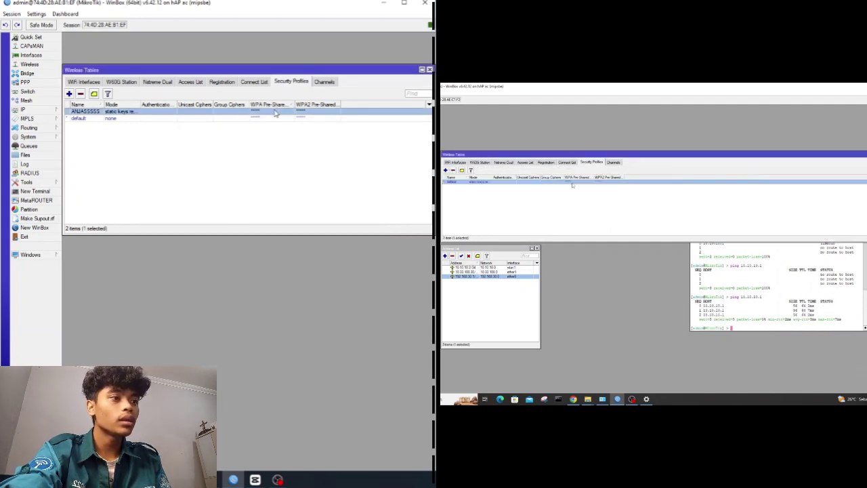
left_click(237, 308)
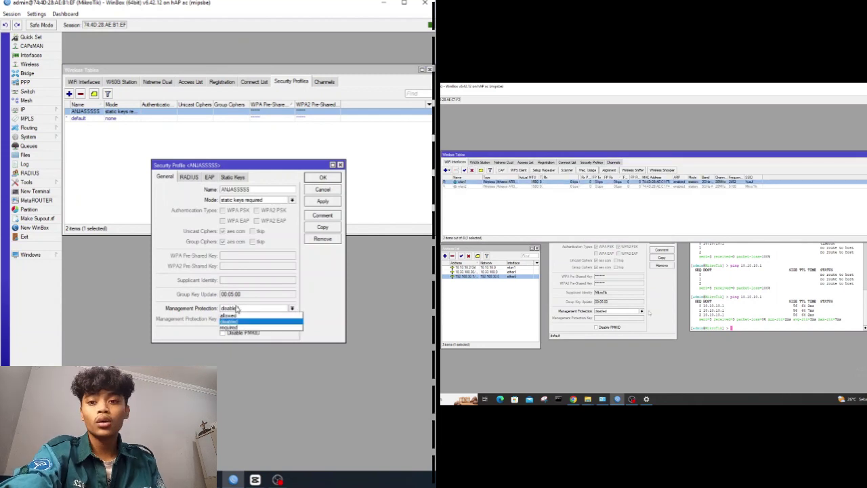
left_click(231, 329)
left_click(322, 201)
left_click(323, 177)
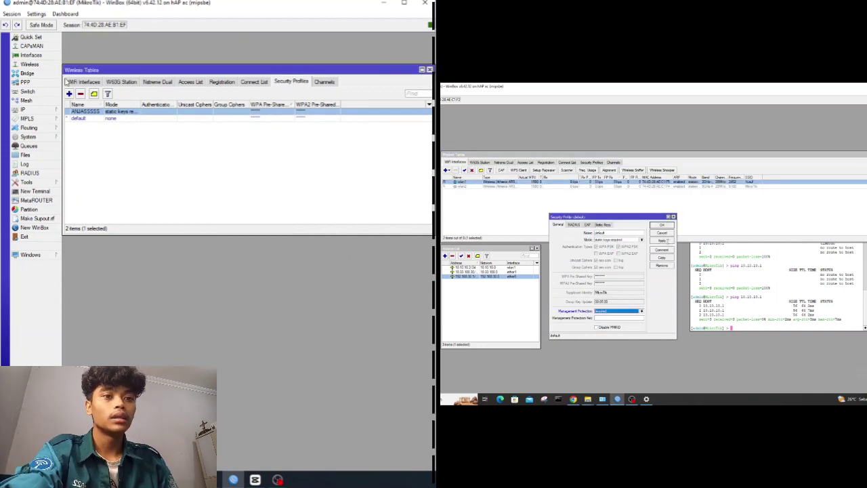
In a new terminal, ping 10.10.10.2 for 3 of 3 replies, then close the terminal.
left_click(78, 83)
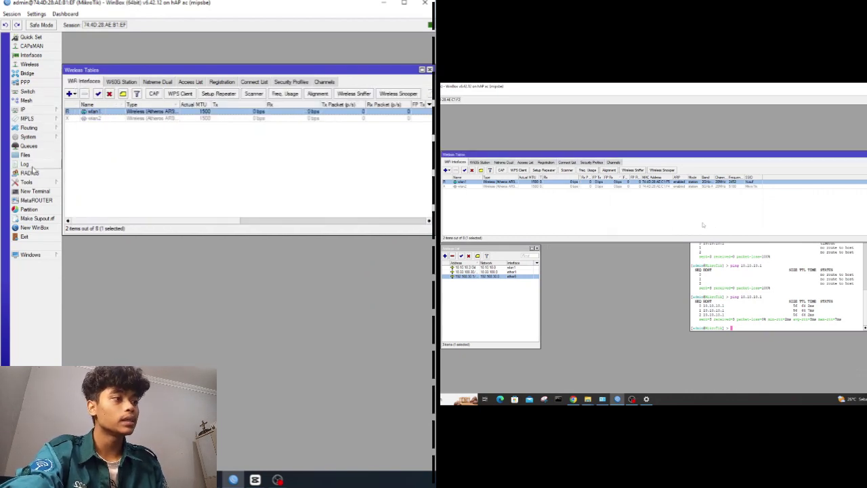
left_click(40, 191)
type("ping 10.10.10.2")
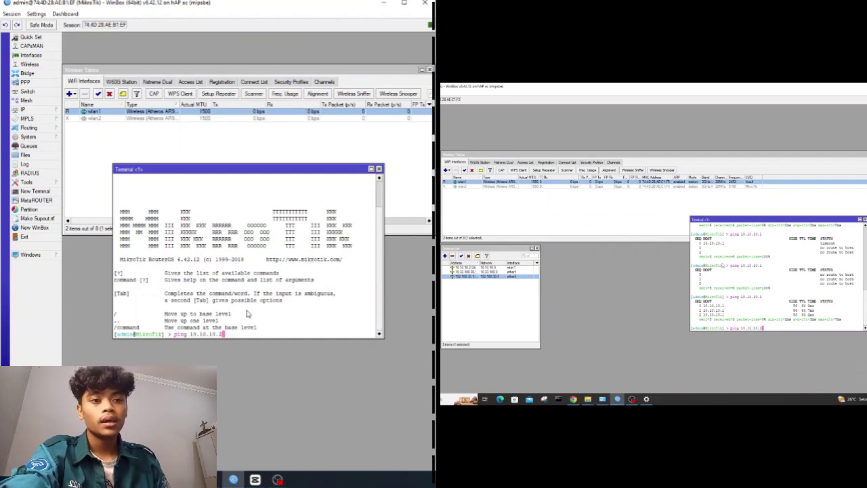
key("Return")
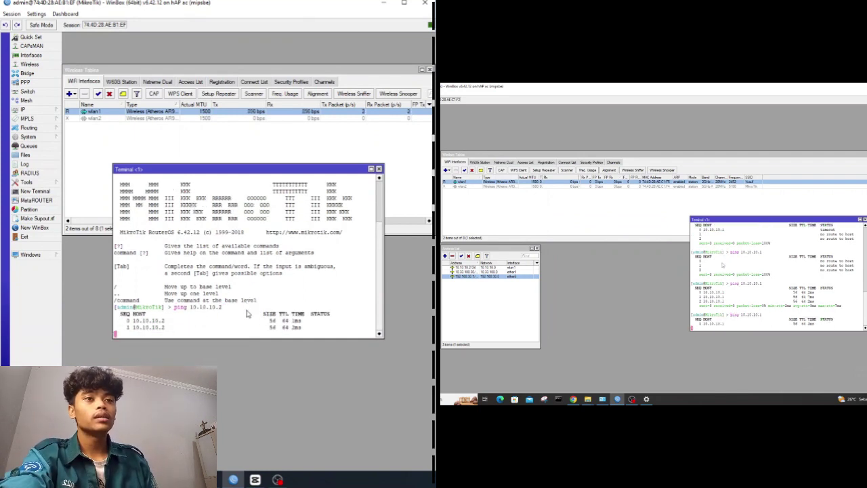
key("ctrl+c")
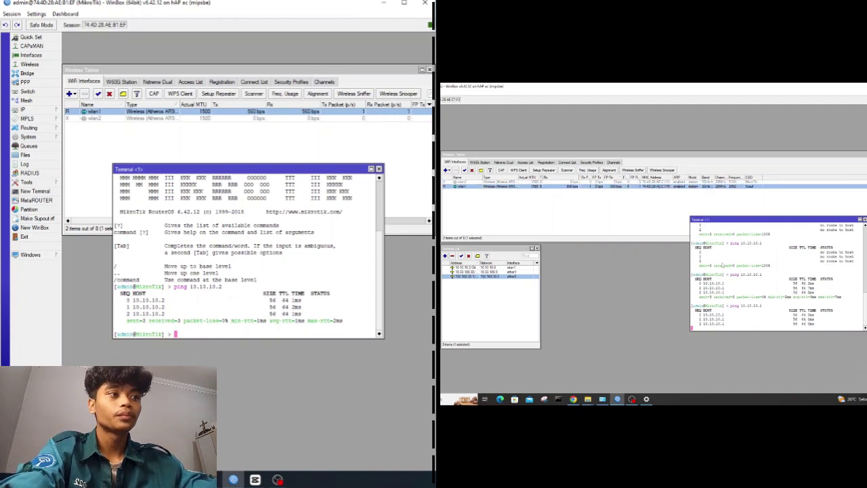
left_click(378, 168)
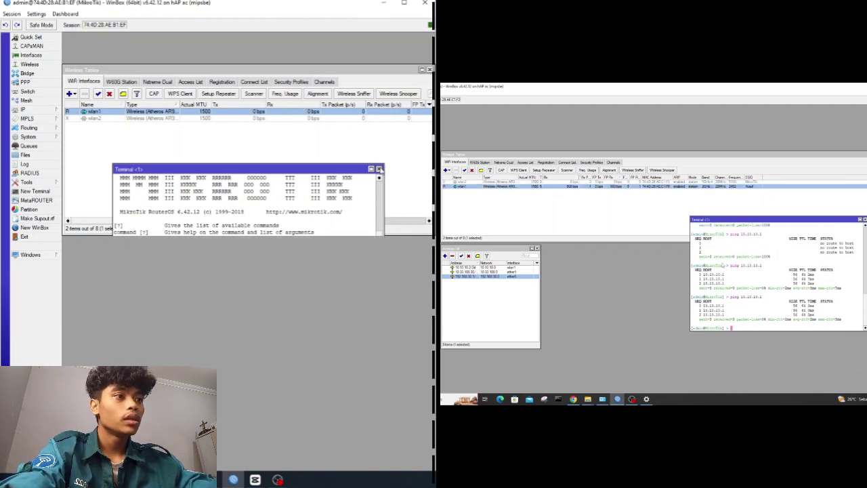
Check the Registration and Connect List tabs, and confirm the profile's Management Protection is required.
left_click(223, 81)
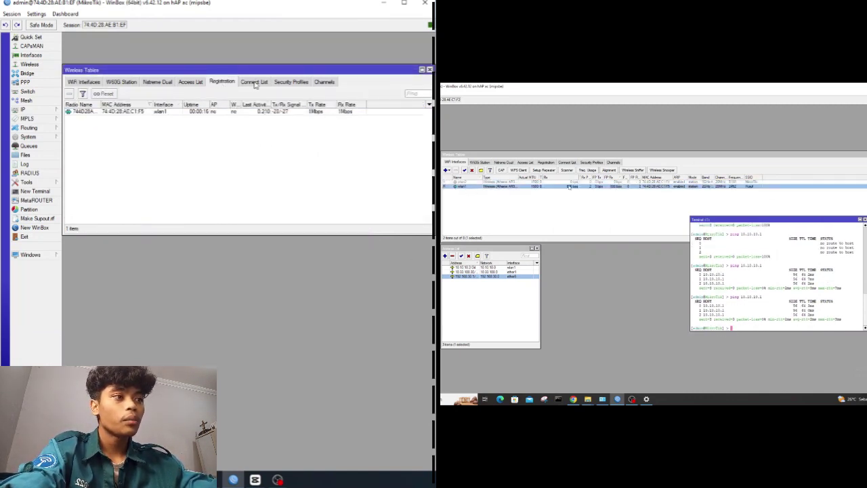
left_click(254, 82)
left_click(281, 83)
double_click(239, 111)
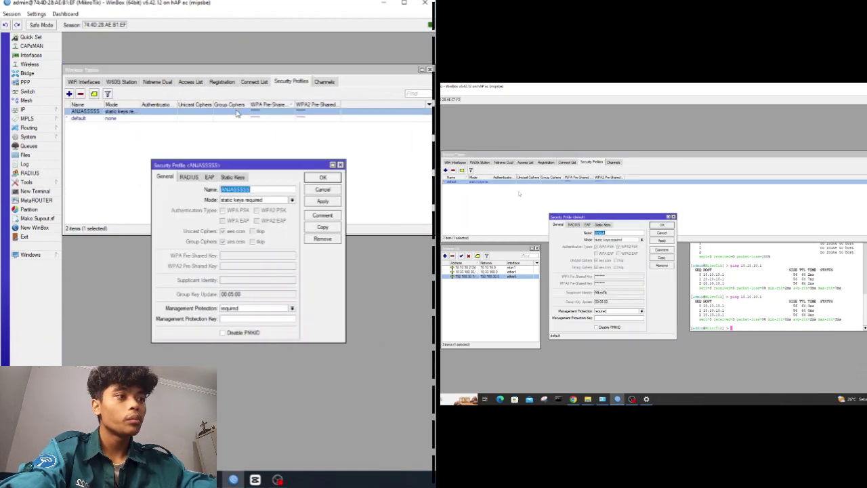
left_click(239, 309)
left_click(238, 310)
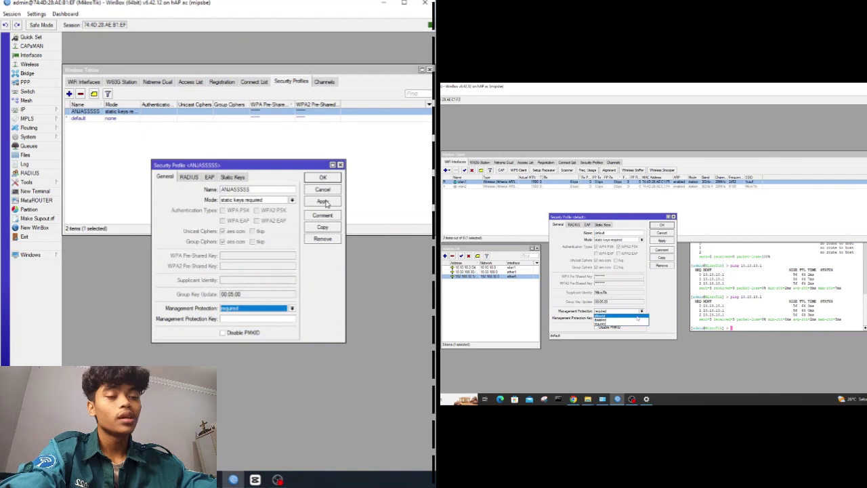
In a new terminal, ping 10.10.10.2 and stop after 3 of 3 replies with 0% loss.
left_click(34, 191)
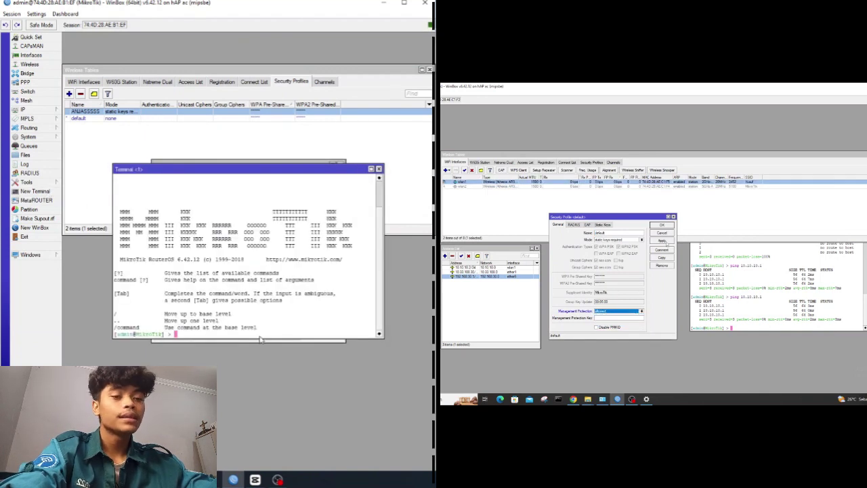
type("ping 10.10.10.2")
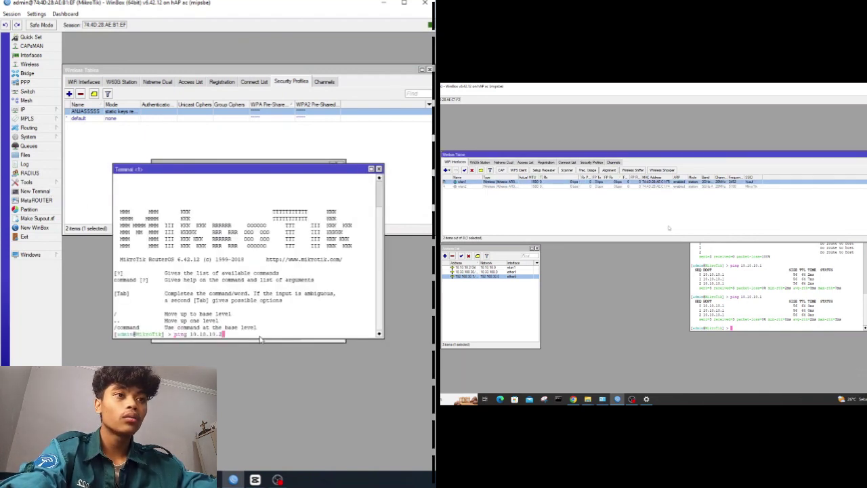
key("Return")
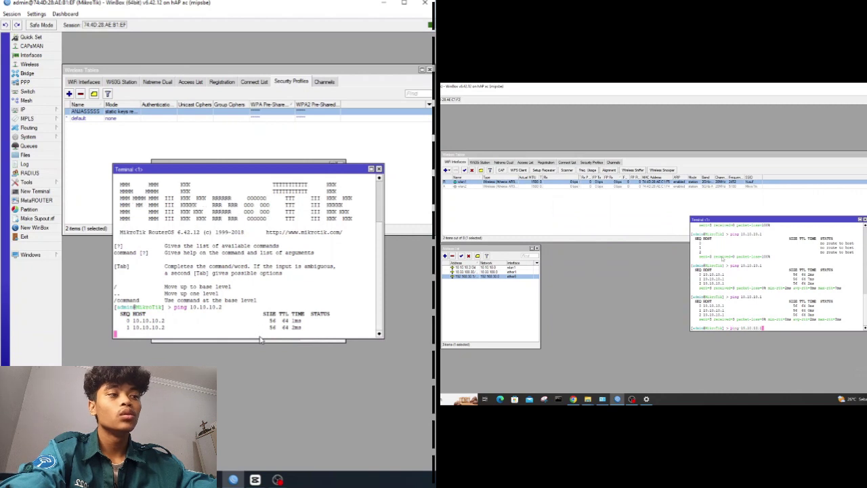
key("ctrl+c")
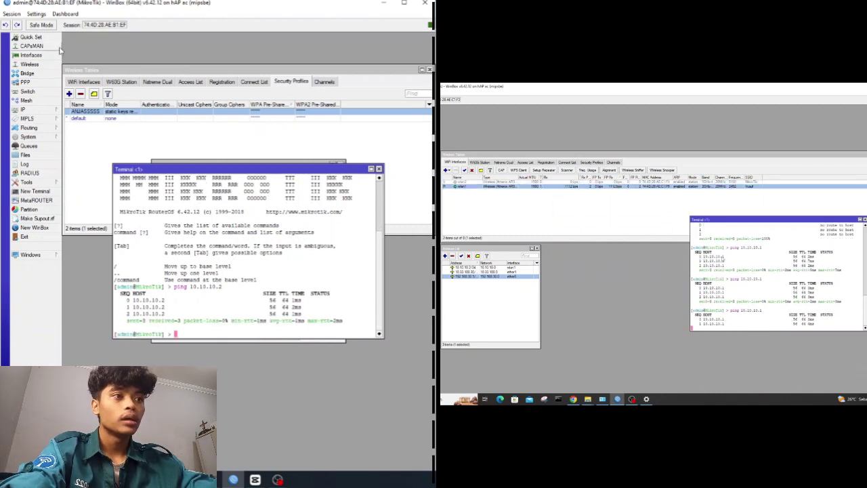
Close the terminal and profile, then check the Registration and Connect List tabs for clients.
left_click(379, 168)
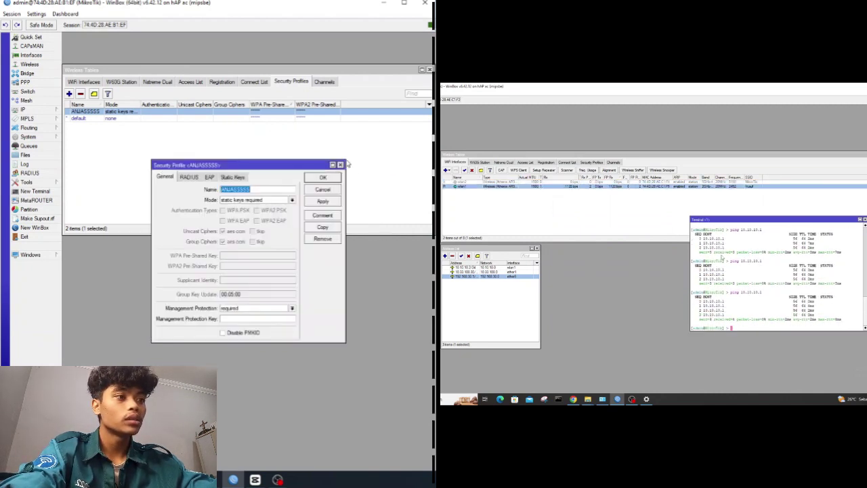
left_click(341, 165)
left_click(83, 82)
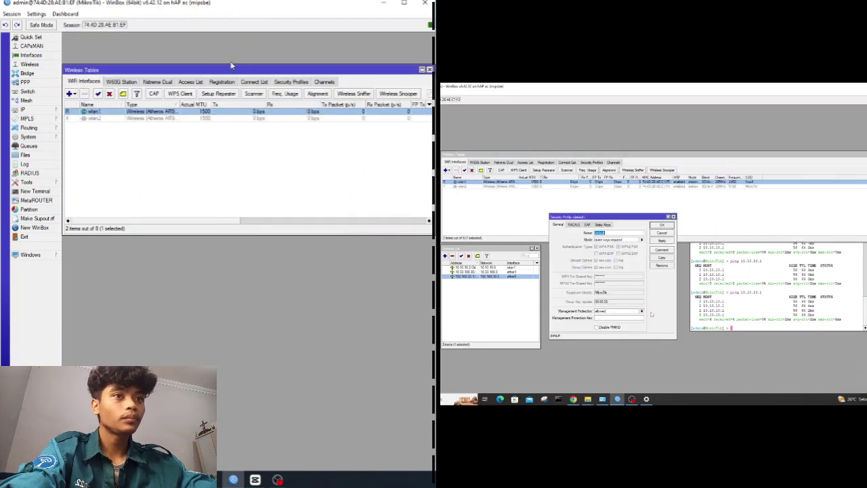
left_click(254, 81)
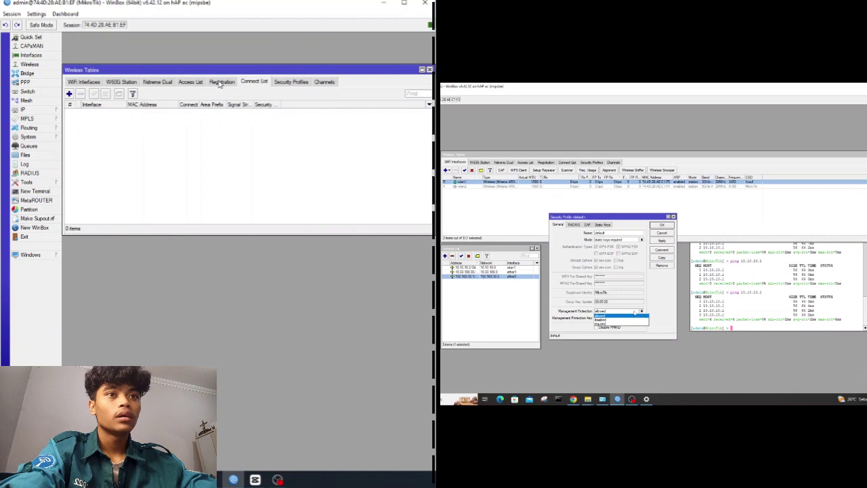
left_click(221, 81)
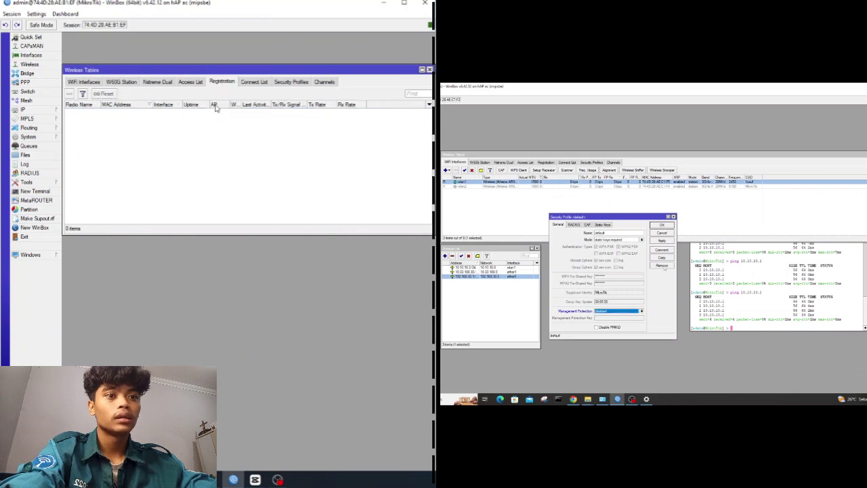
left_click(258, 82)
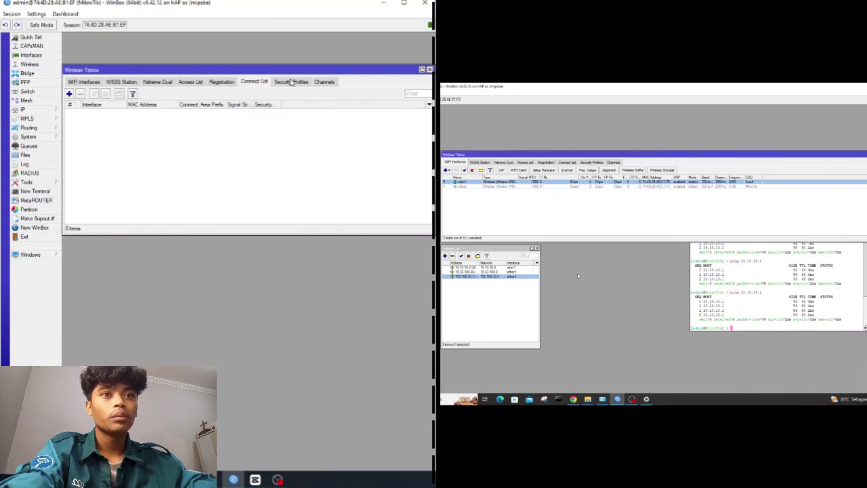
left_click(291, 81)
double_click(192, 113)
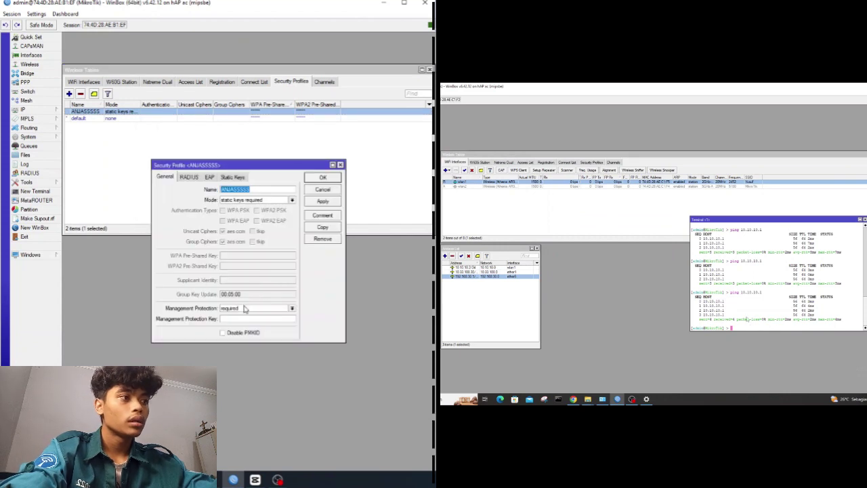
left_click(340, 166)
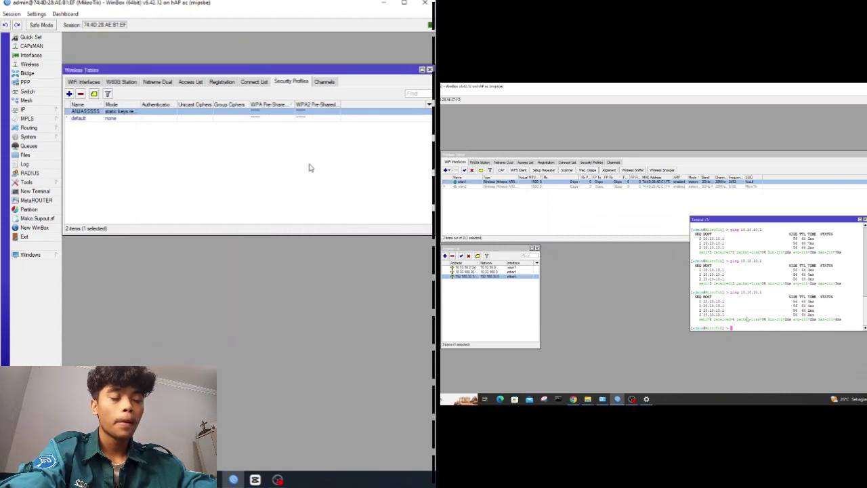
left_click(85, 82)
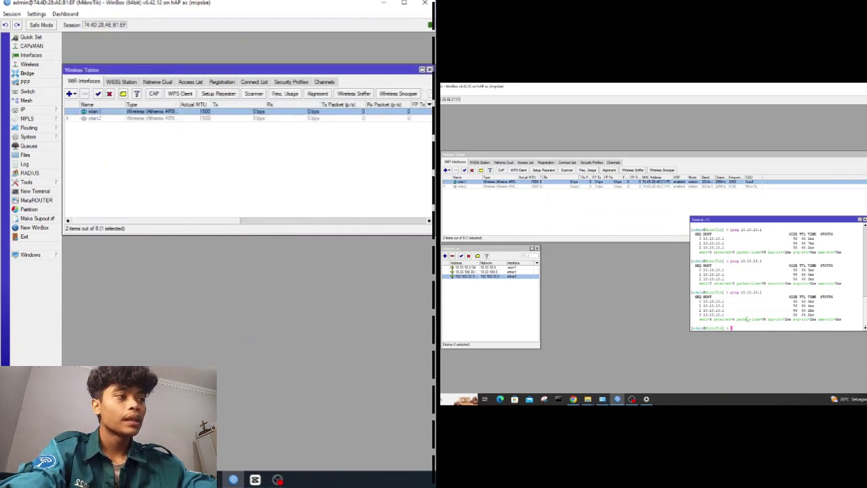
On the second router, re-run ping 10.10.10.1 and see it fail with 100% loss.
left_click(747, 319)
key("Up")
key("Return")
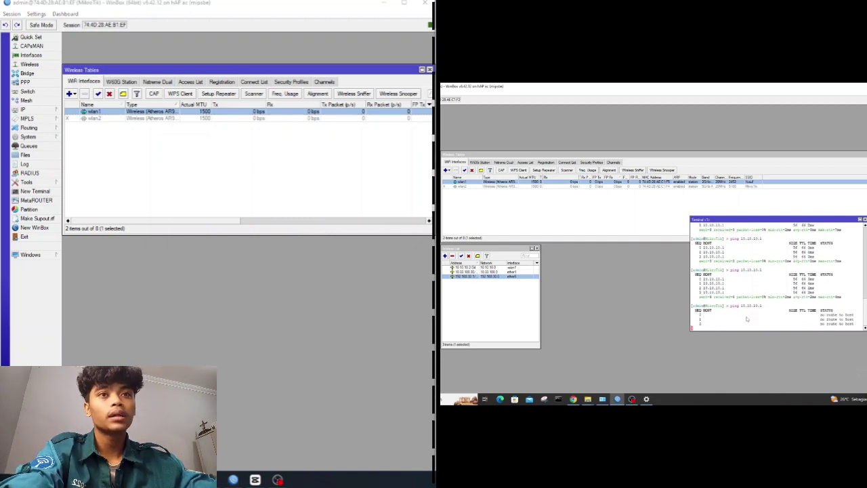
key("ctrl+c")
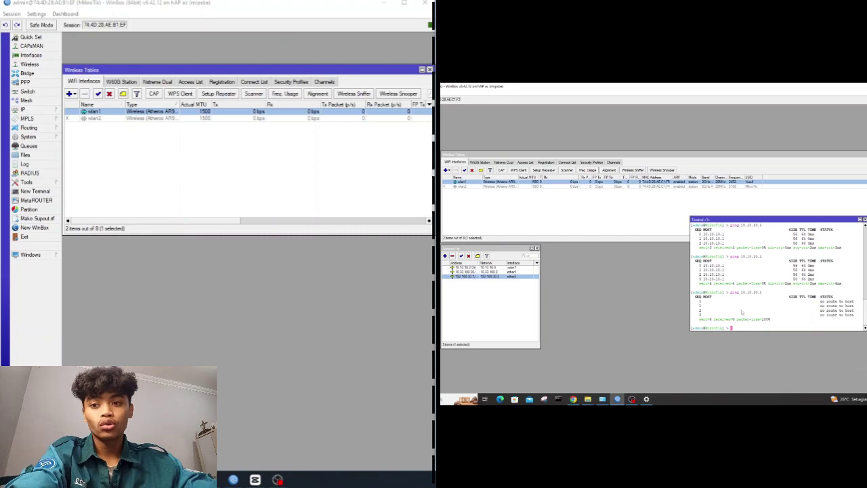